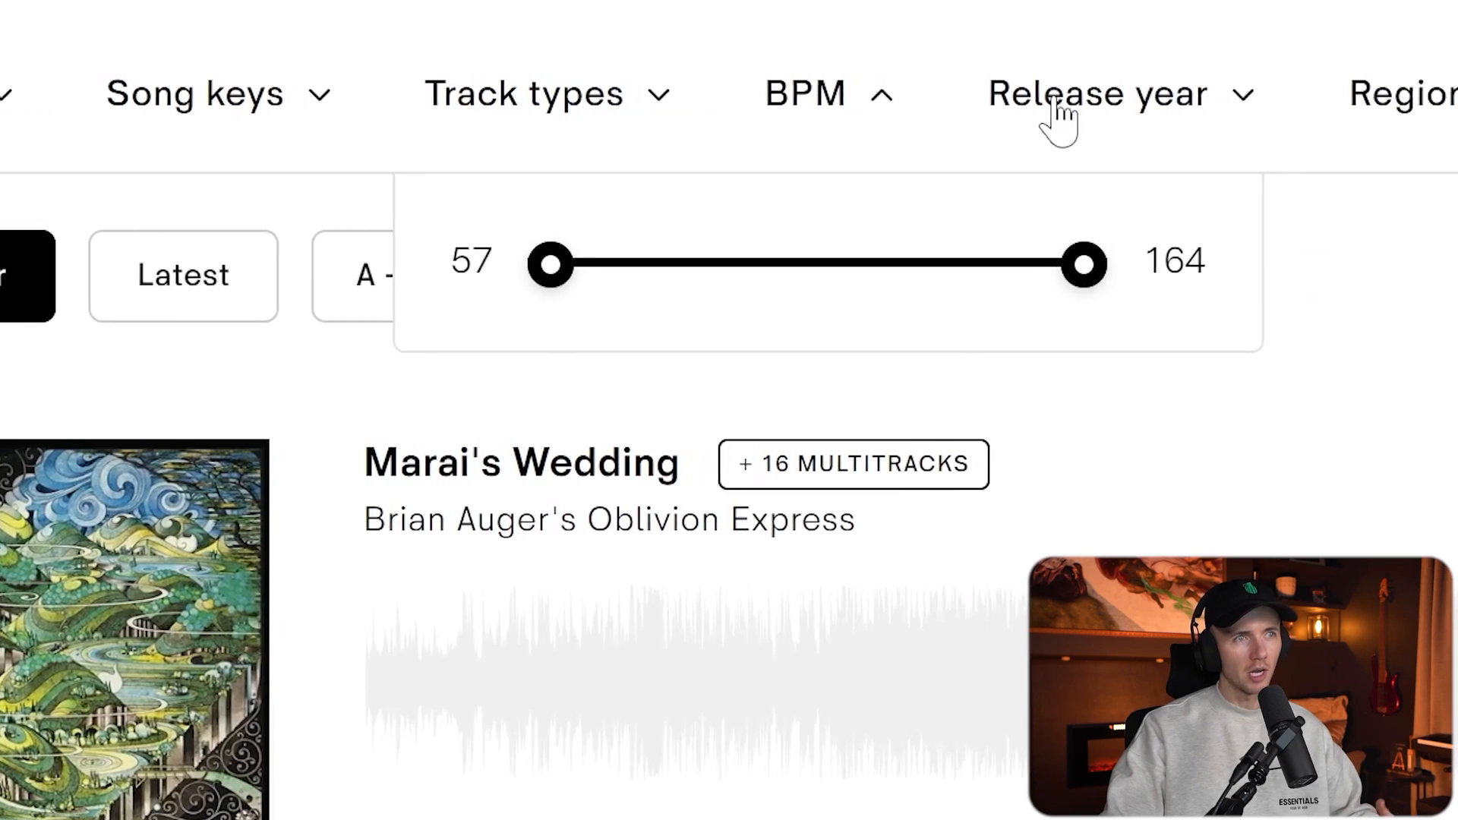
# - Look through the catalog's filters and sections, and open the Monthly Digs: December collection
pyautogui.click(1136, 95)
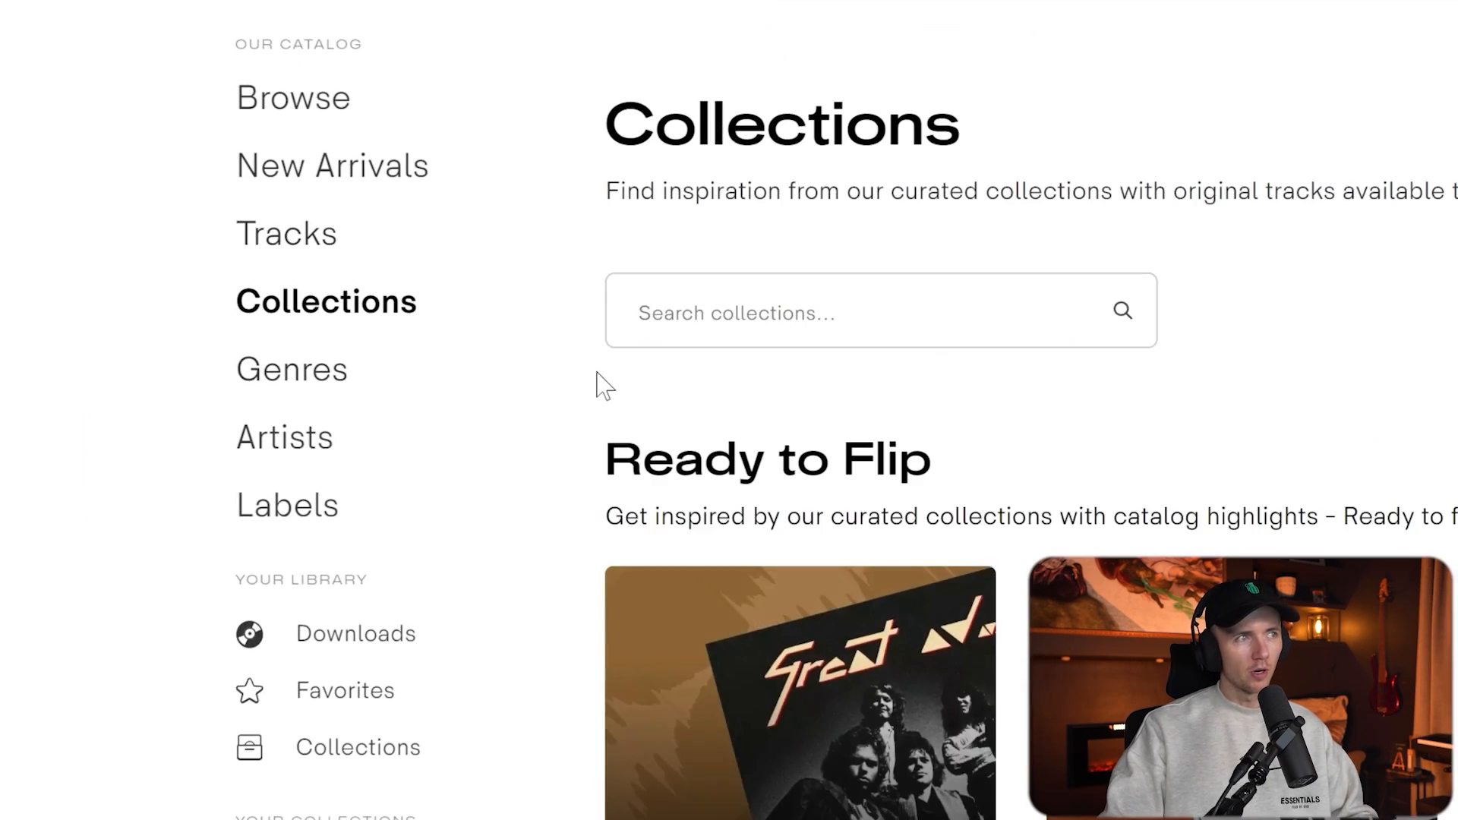
pyautogui.click(395, 179)
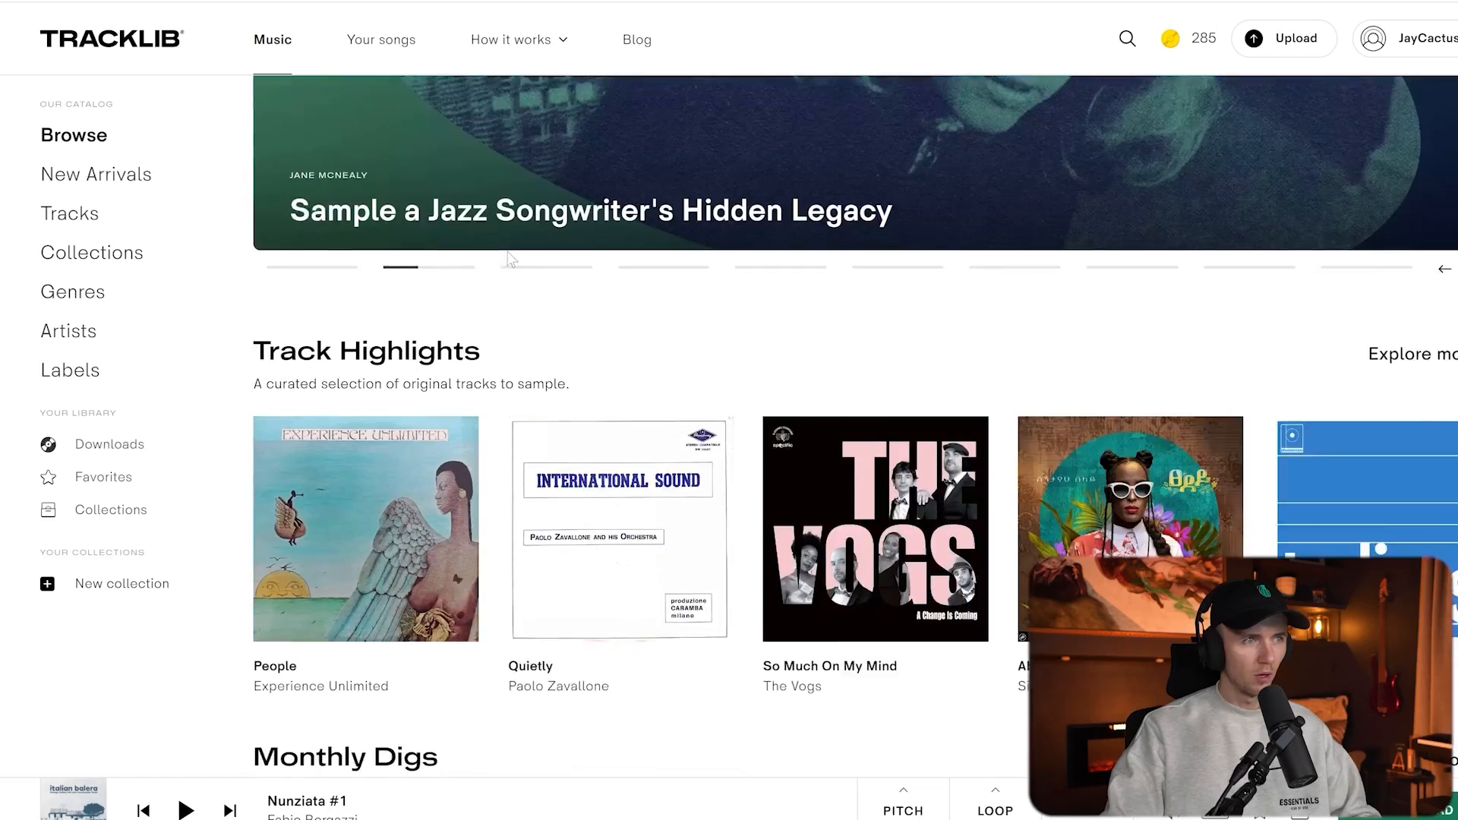
pyautogui.scroll(-9, 509, 258)
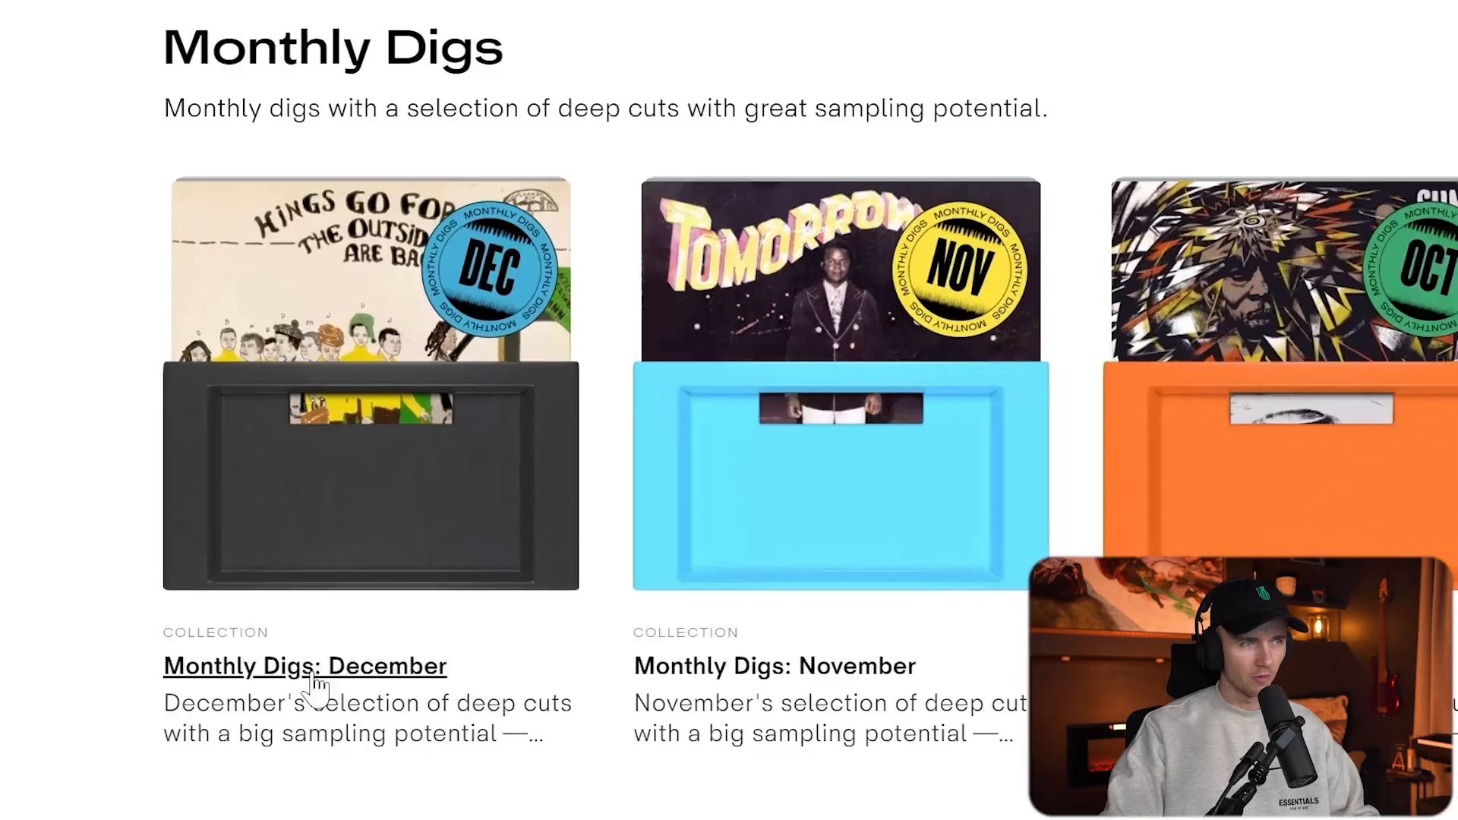
pyautogui.click(384, 461)
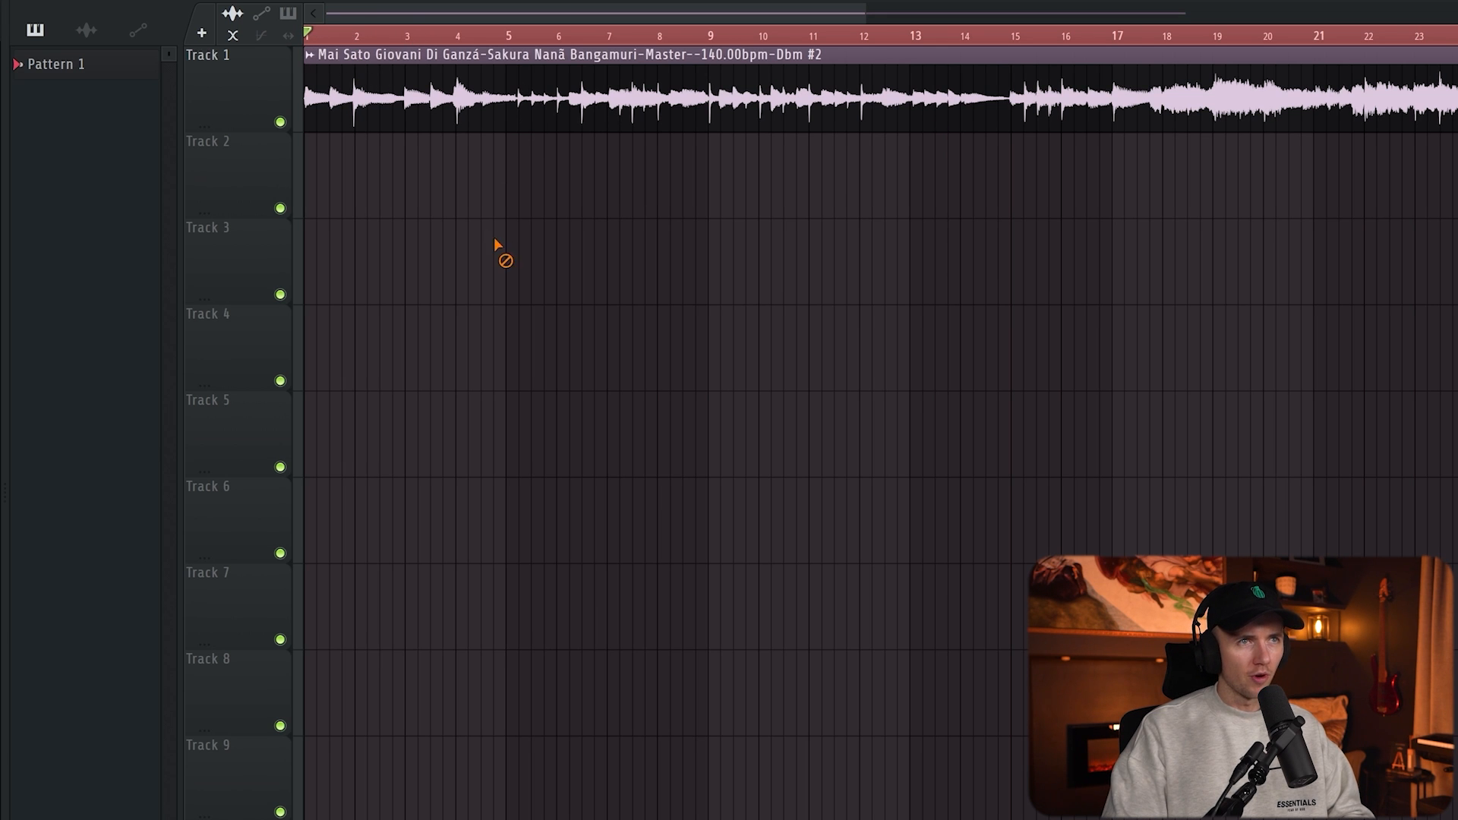
# - Audition the sample on Track 1 from the start, around bar 9 and around bar 16
pyautogui.doubleClick(423, 104)
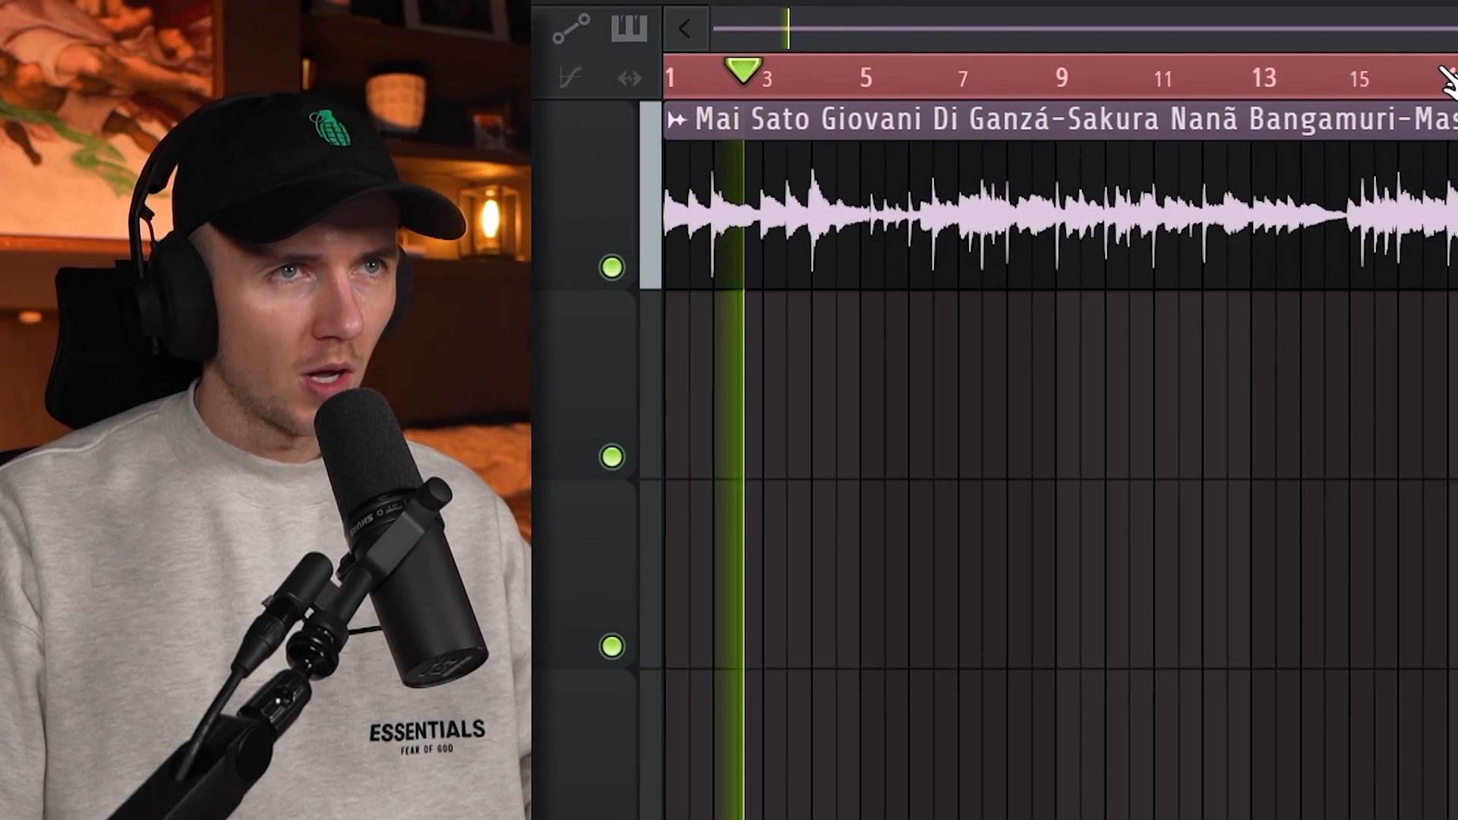
pyautogui.click(1080, 76)
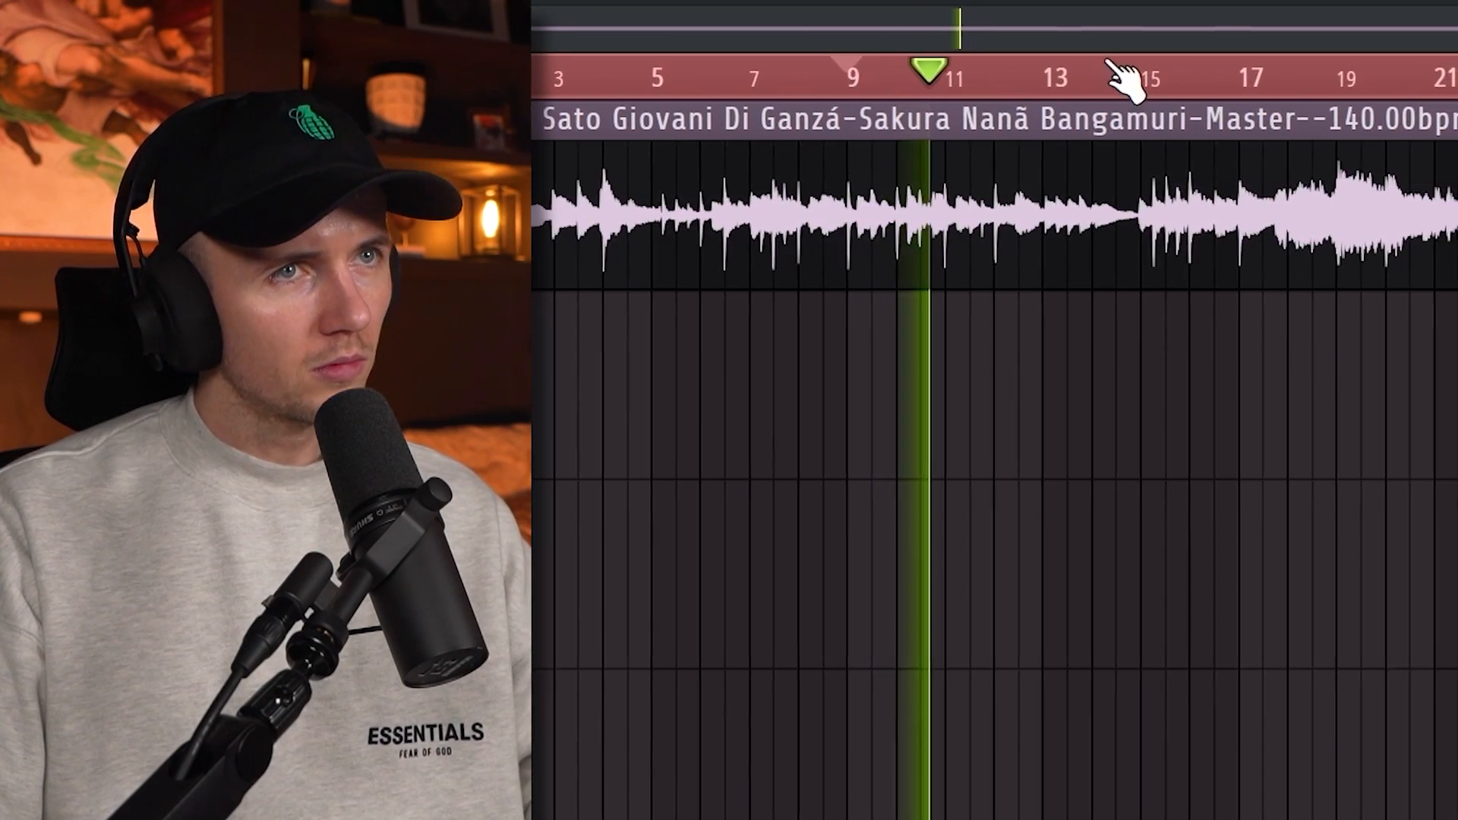
pyautogui.click(1216, 76)
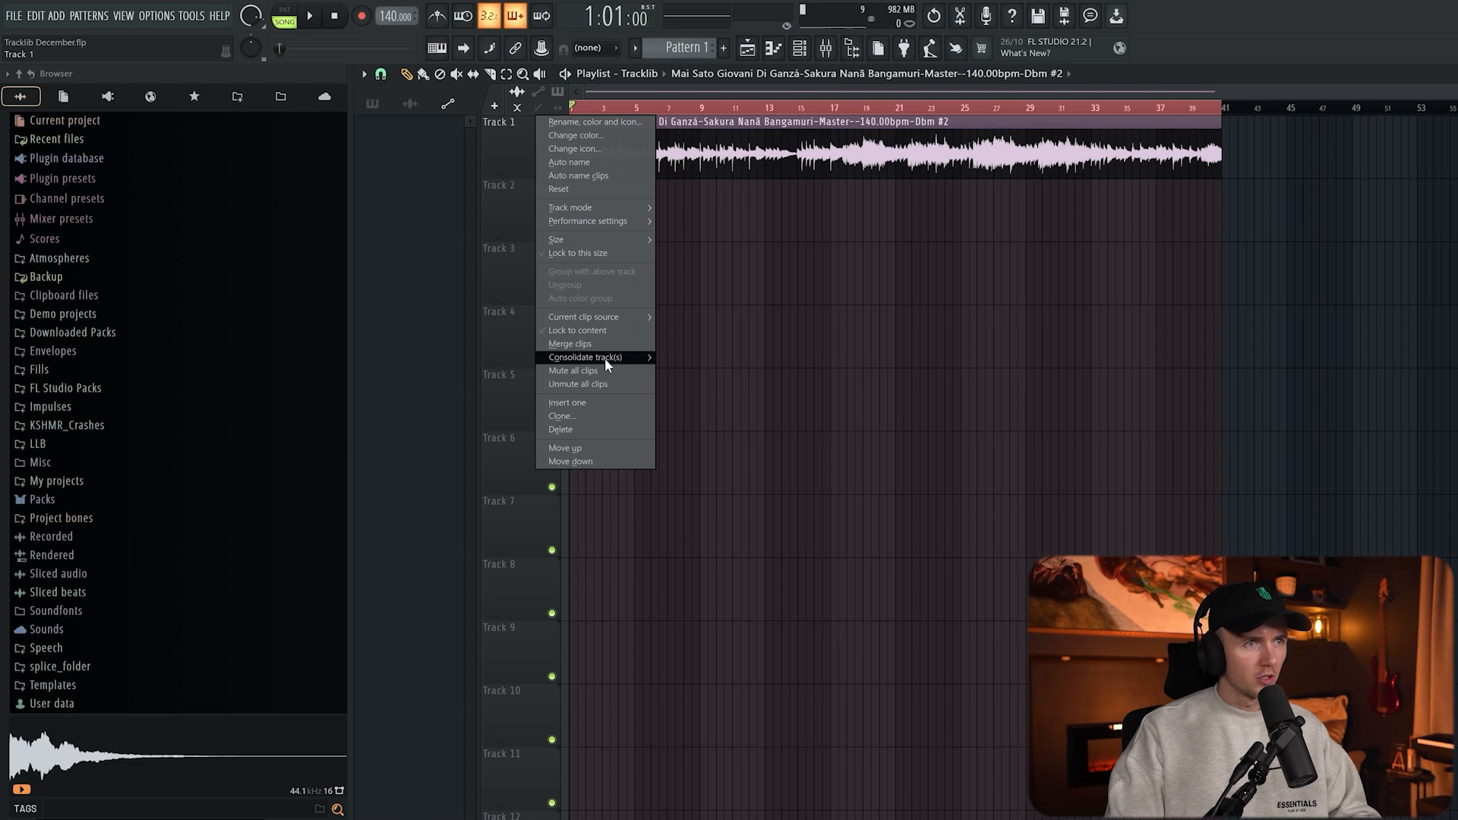
# - Consolidate Track 1 from the song start and reverse the resulting audio clip
pyautogui.moveTo(604, 357)
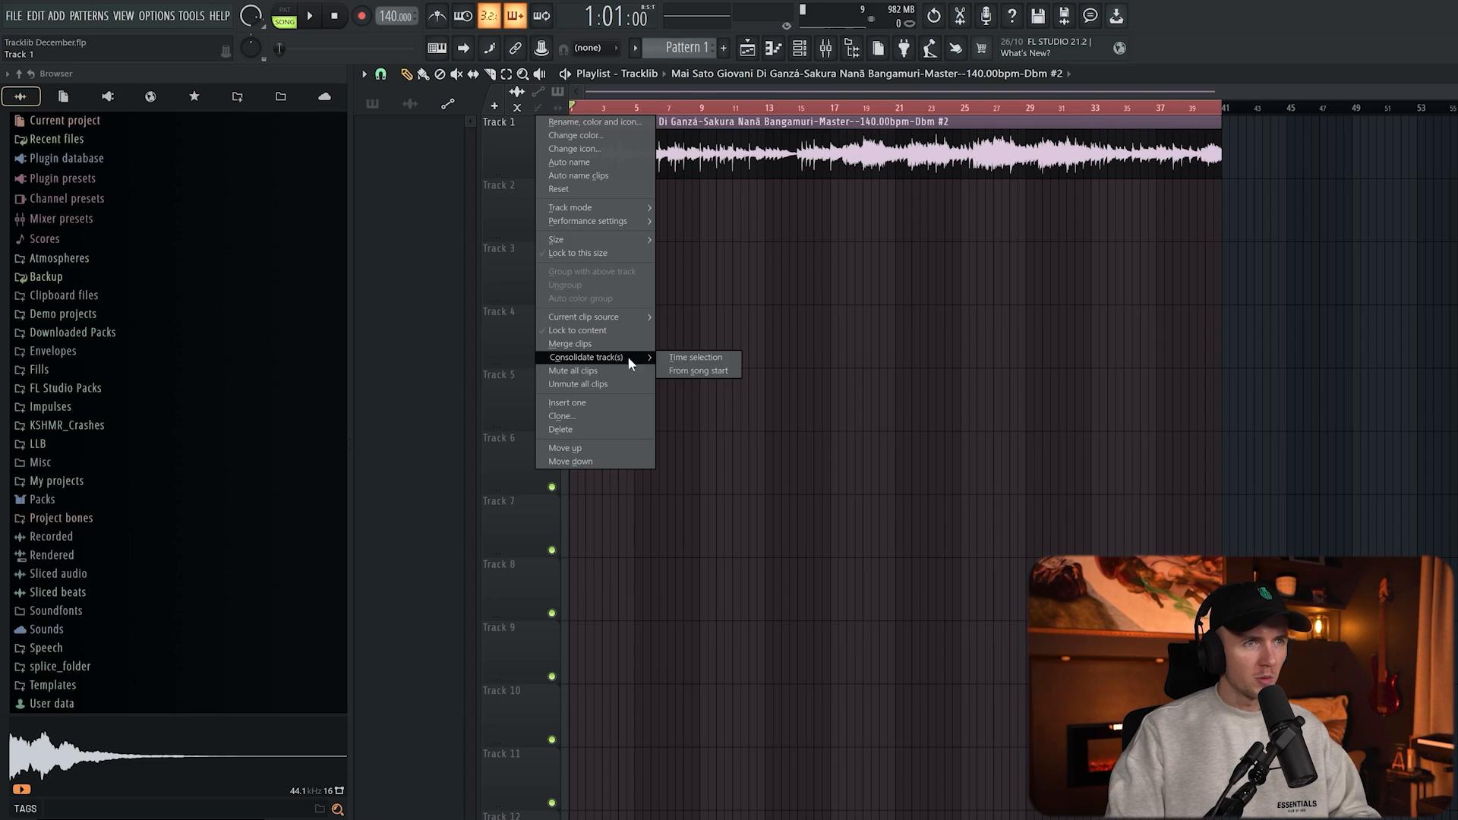
pyautogui.click(694, 371)
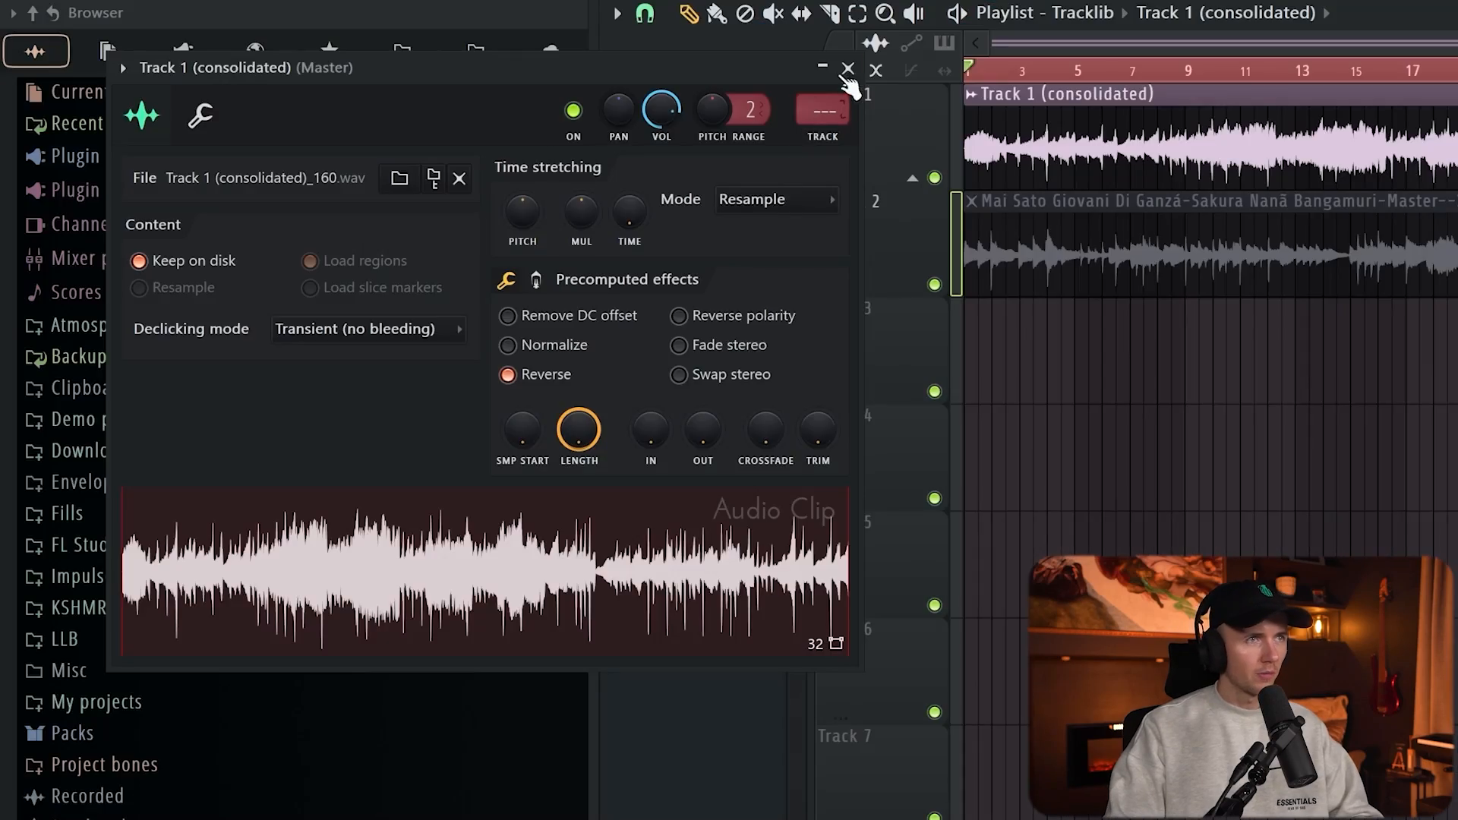
pyautogui.click(853, 66)
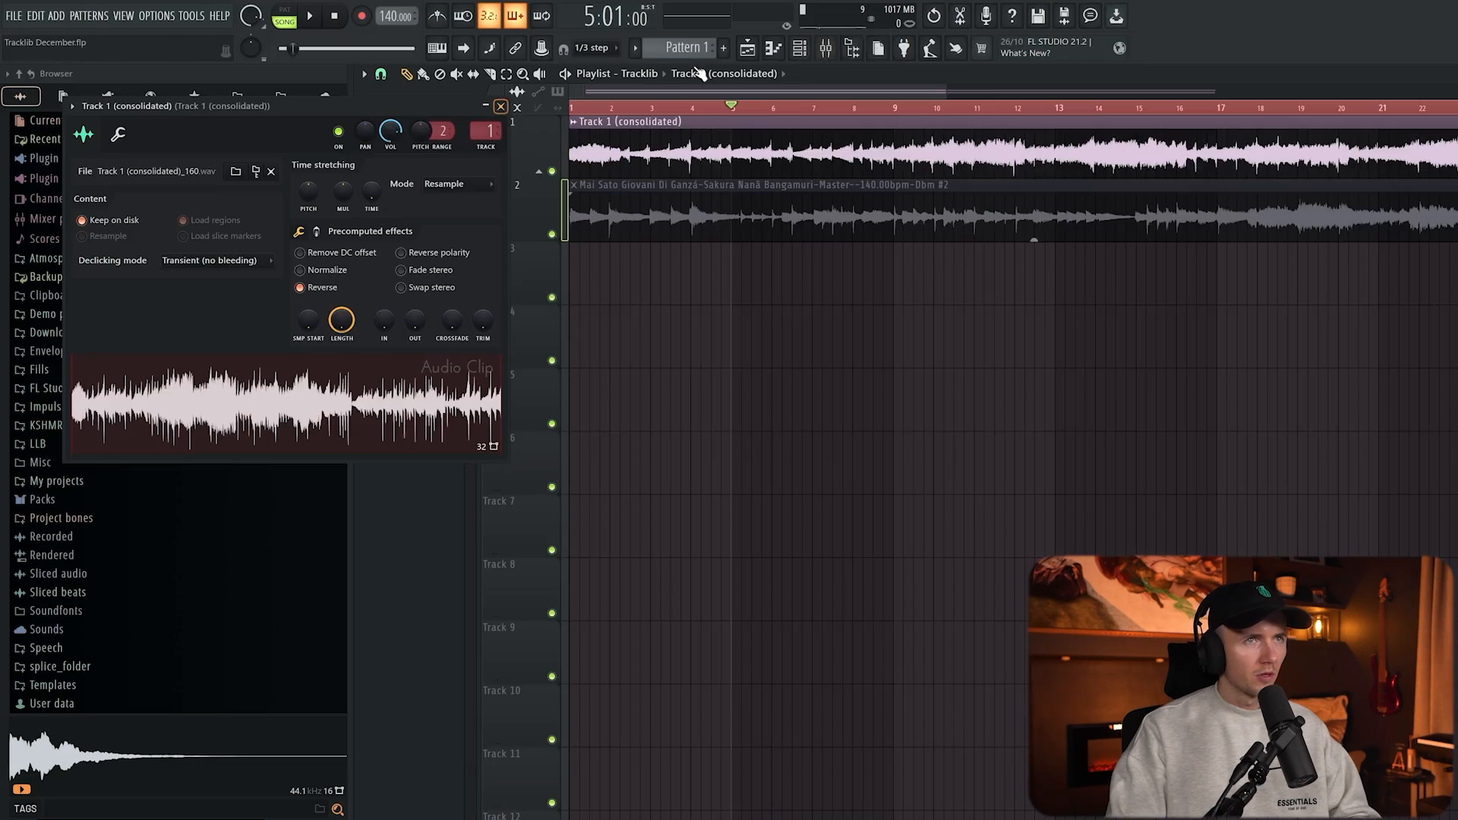
# - Time-stretch the reversed consolidated clip on Track 1 so that it ends around bar 17
pyautogui.click(832, 47)
pyautogui.click(1406, 107)
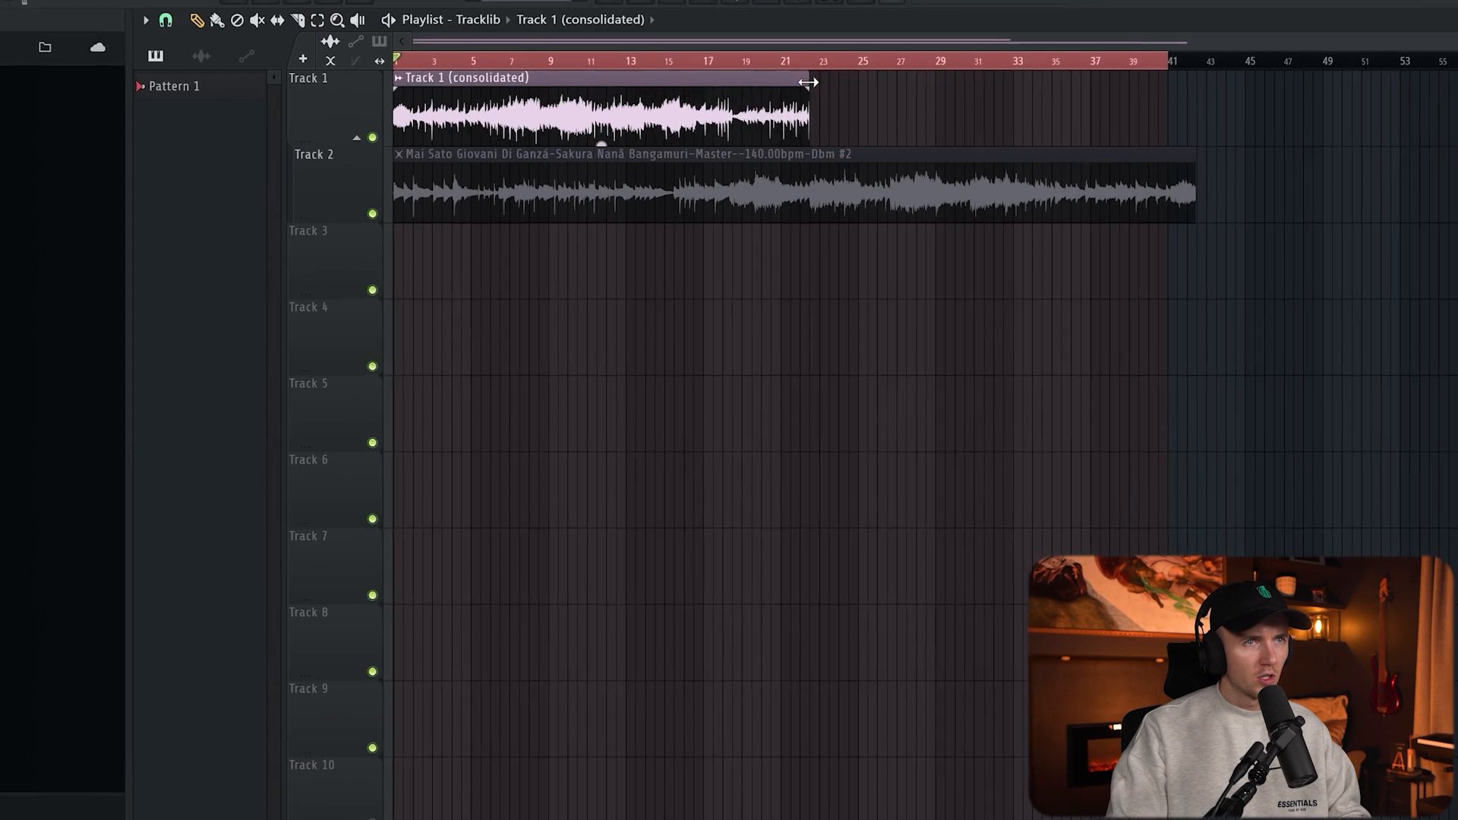
pyautogui.moveTo(803, 78); pyautogui.dragTo(606, 59)
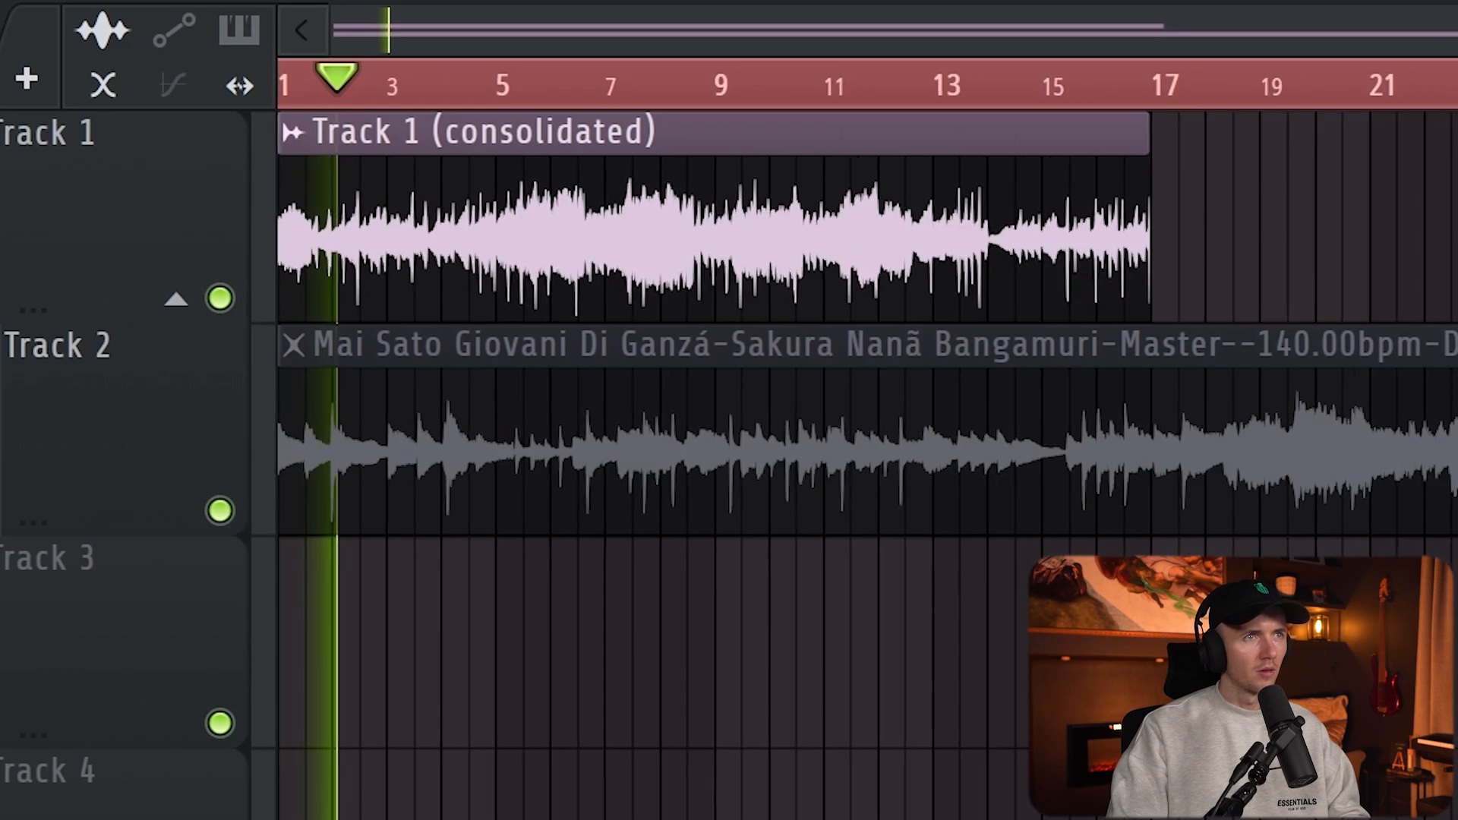
# - Chop the consolidated clip and arrange its sections back to back on Track 1 up to bar 9
pyautogui.hotkey('ctrl', 'a')
pyautogui.hotkey('ctrl', 'd')
pyautogui.scroll(4, 314, 152)
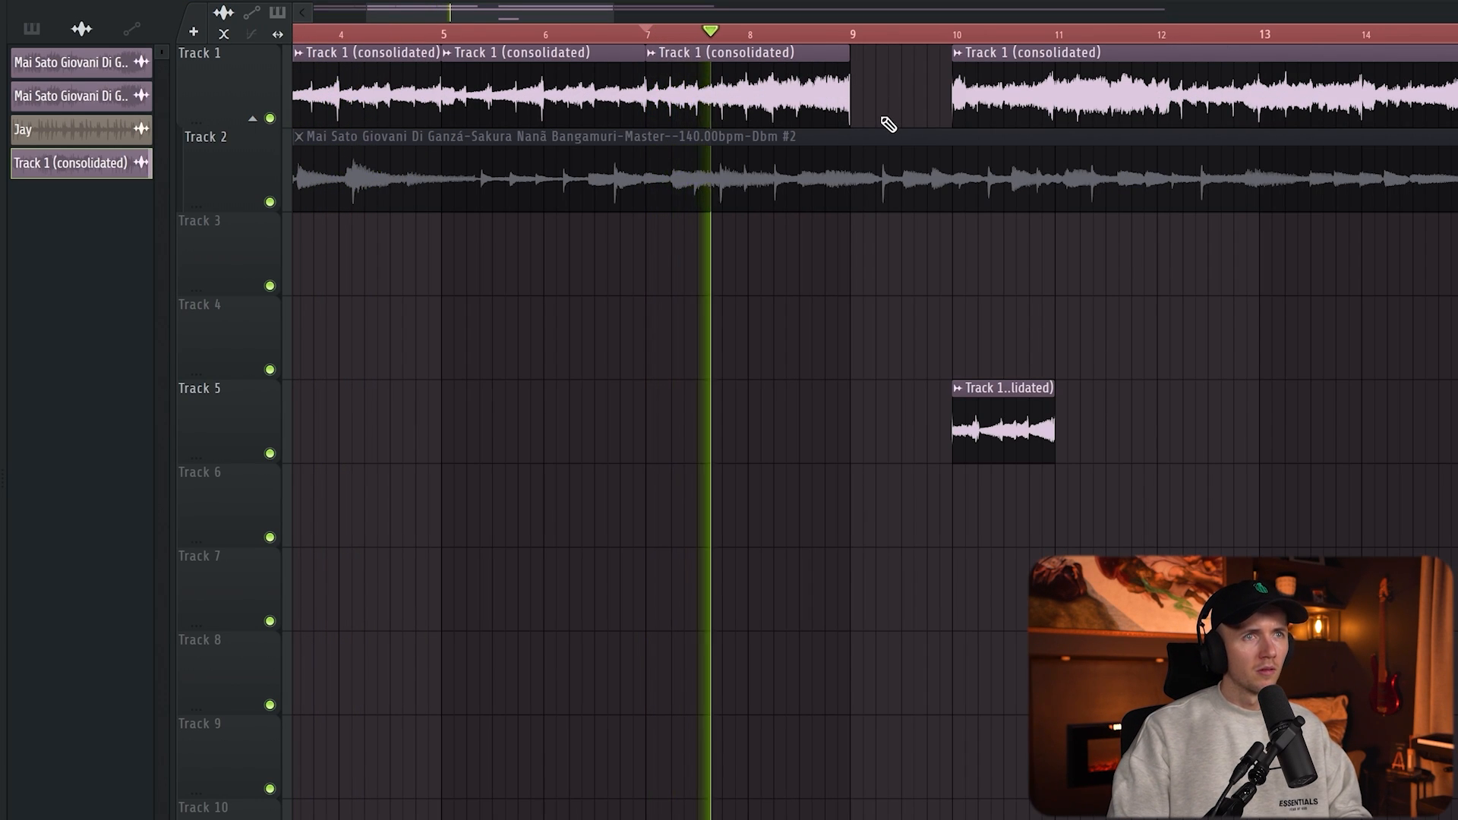
pyautogui.scroll(-2, 874, 137)
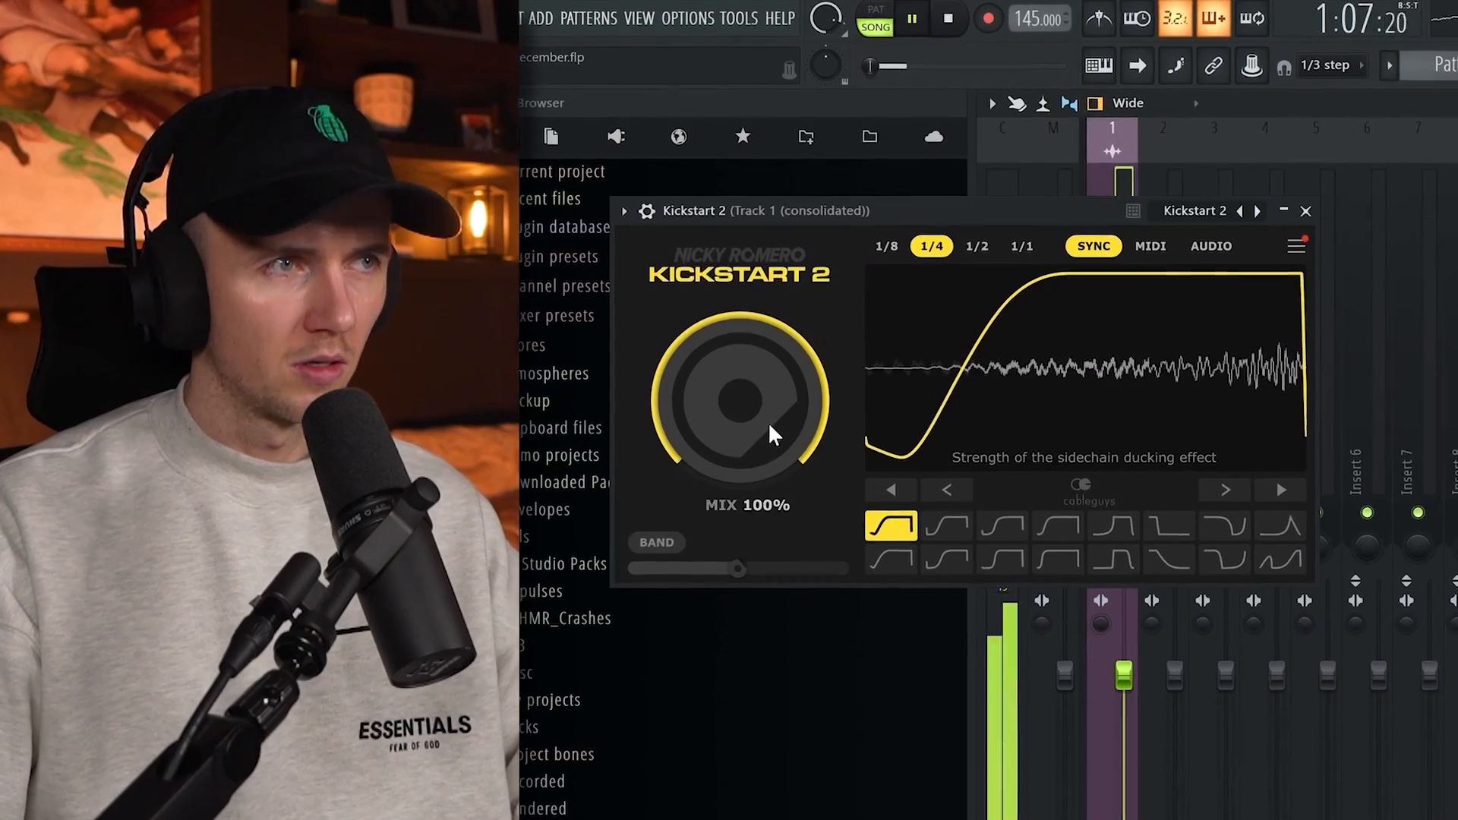
# - Adjust the Kickstart 2 mix on the sample's mixer insert and consolidate Track 1 over the time selection
pyautogui.moveTo(768, 421); pyautogui.dragTo(768, 464)
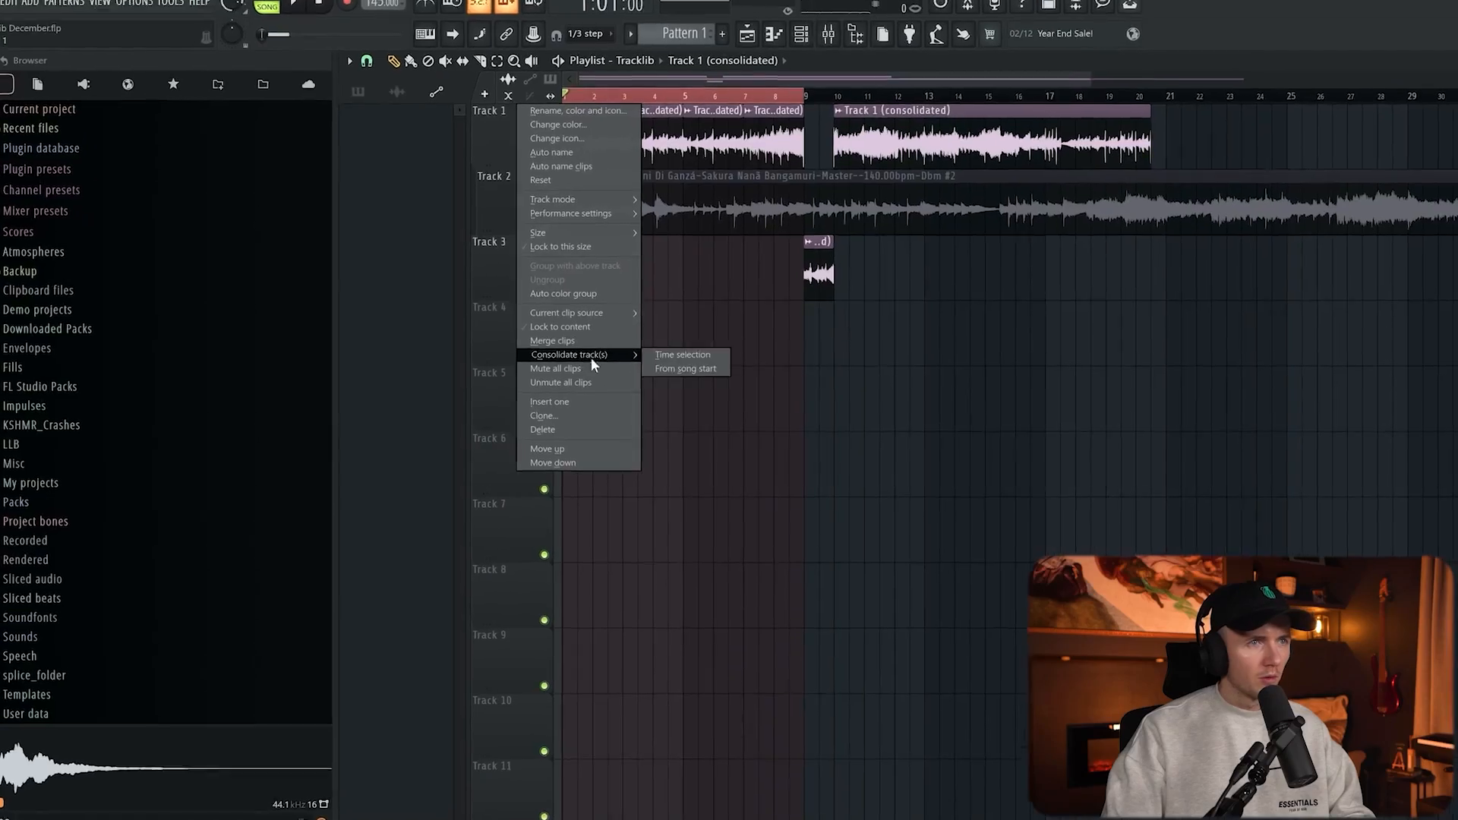
pyautogui.click(683, 355)
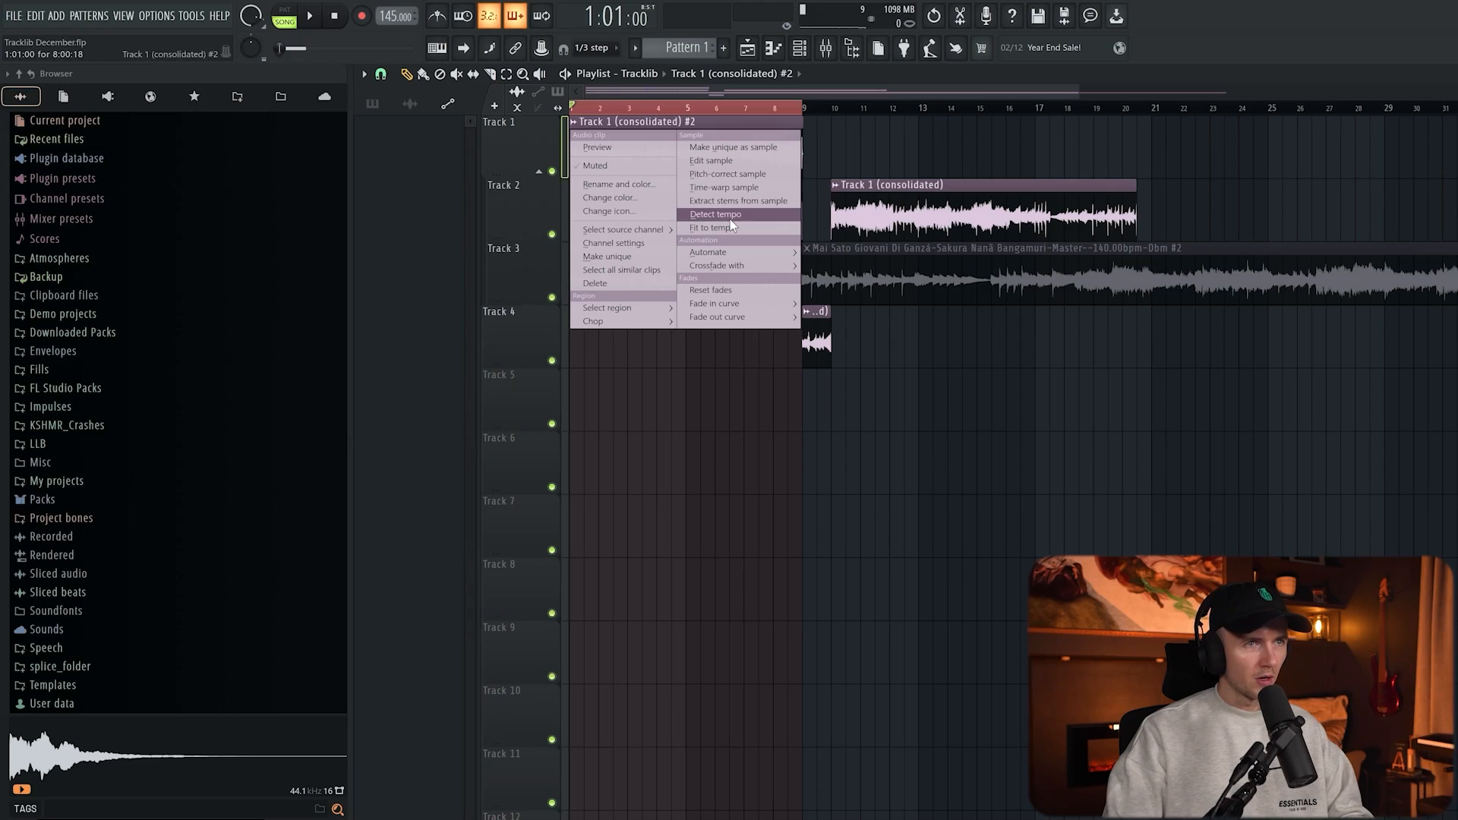
# - Extract the drums, bass and instruments stems from the new consolidated clip, muting the source clip when done
pyautogui.click(738, 200)
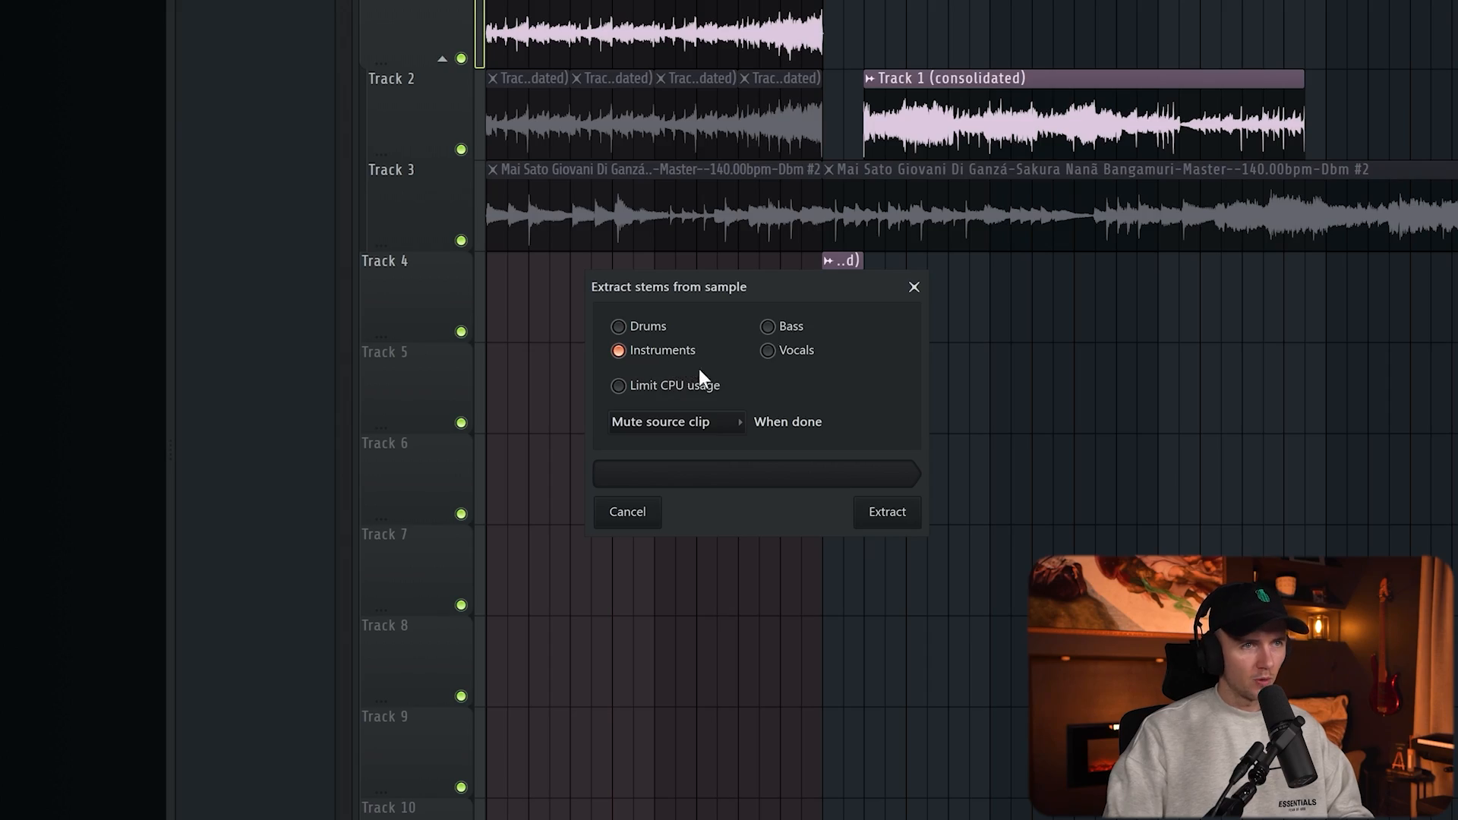
pyautogui.click(618, 326)
pyautogui.click(767, 326)
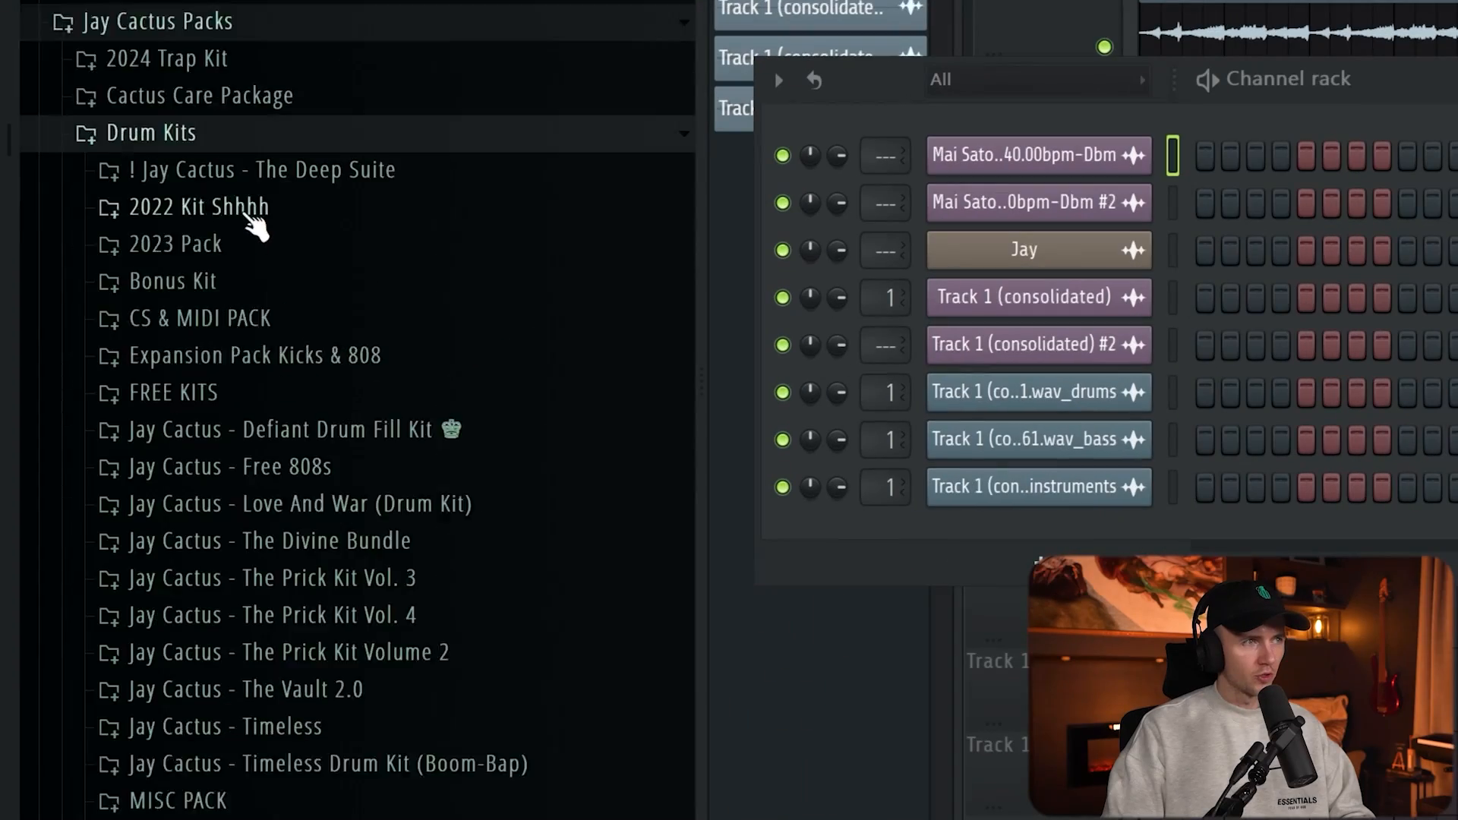
# - Add the Slicer 2 CS drum sample to the channel rack and place hits on steps 1, 4 and 7
pyautogui.scroll(-2, 258, 198)
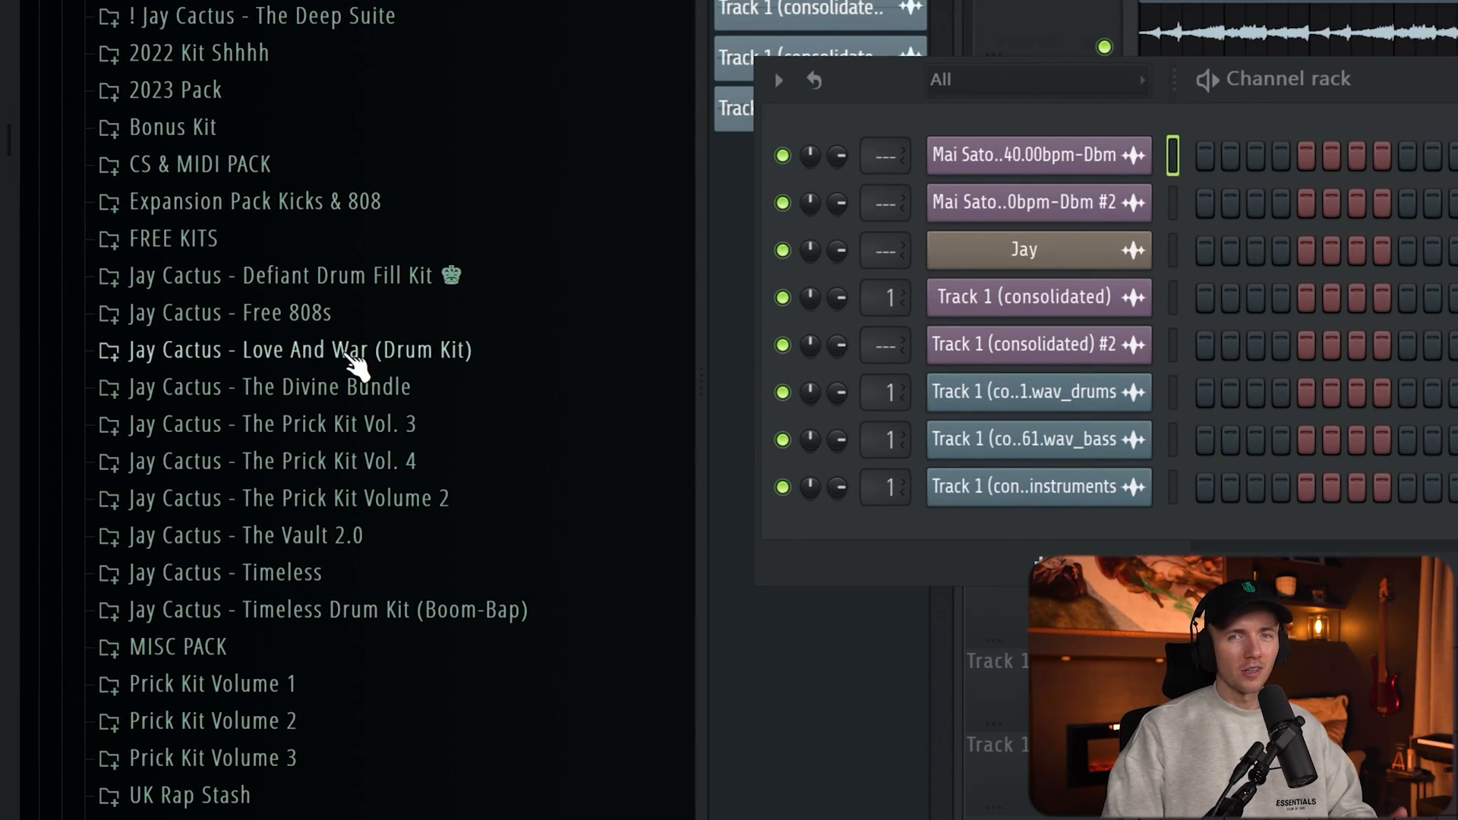
pyautogui.moveTo(301, 588); pyautogui.dragTo(337, 619)
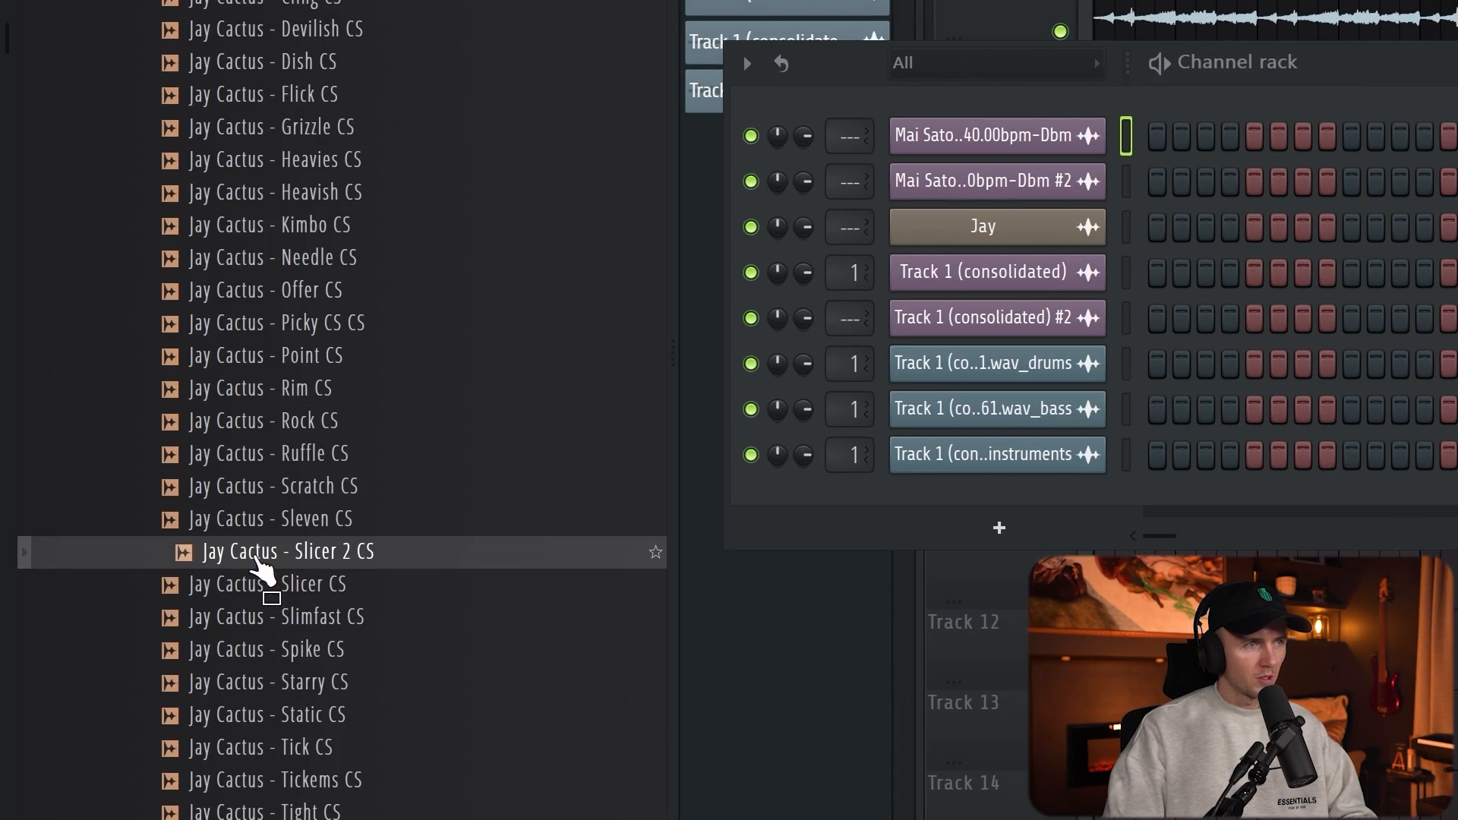
pyautogui.moveTo(257, 558); pyautogui.dragTo(995, 521)
pyautogui.moveTo(995, 521); pyautogui.dragTo(996, 523)
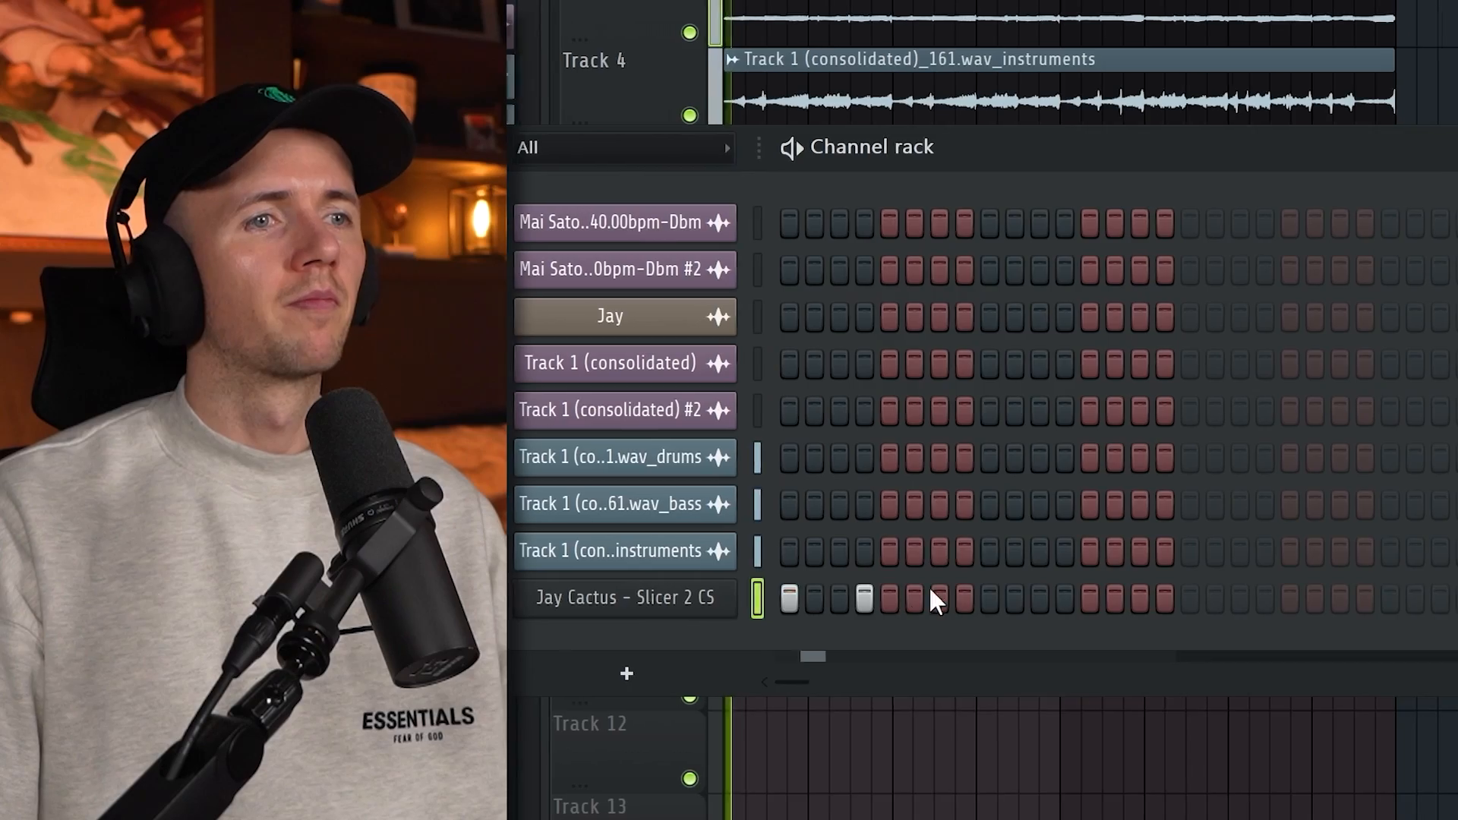
pyautogui.click(933, 598)
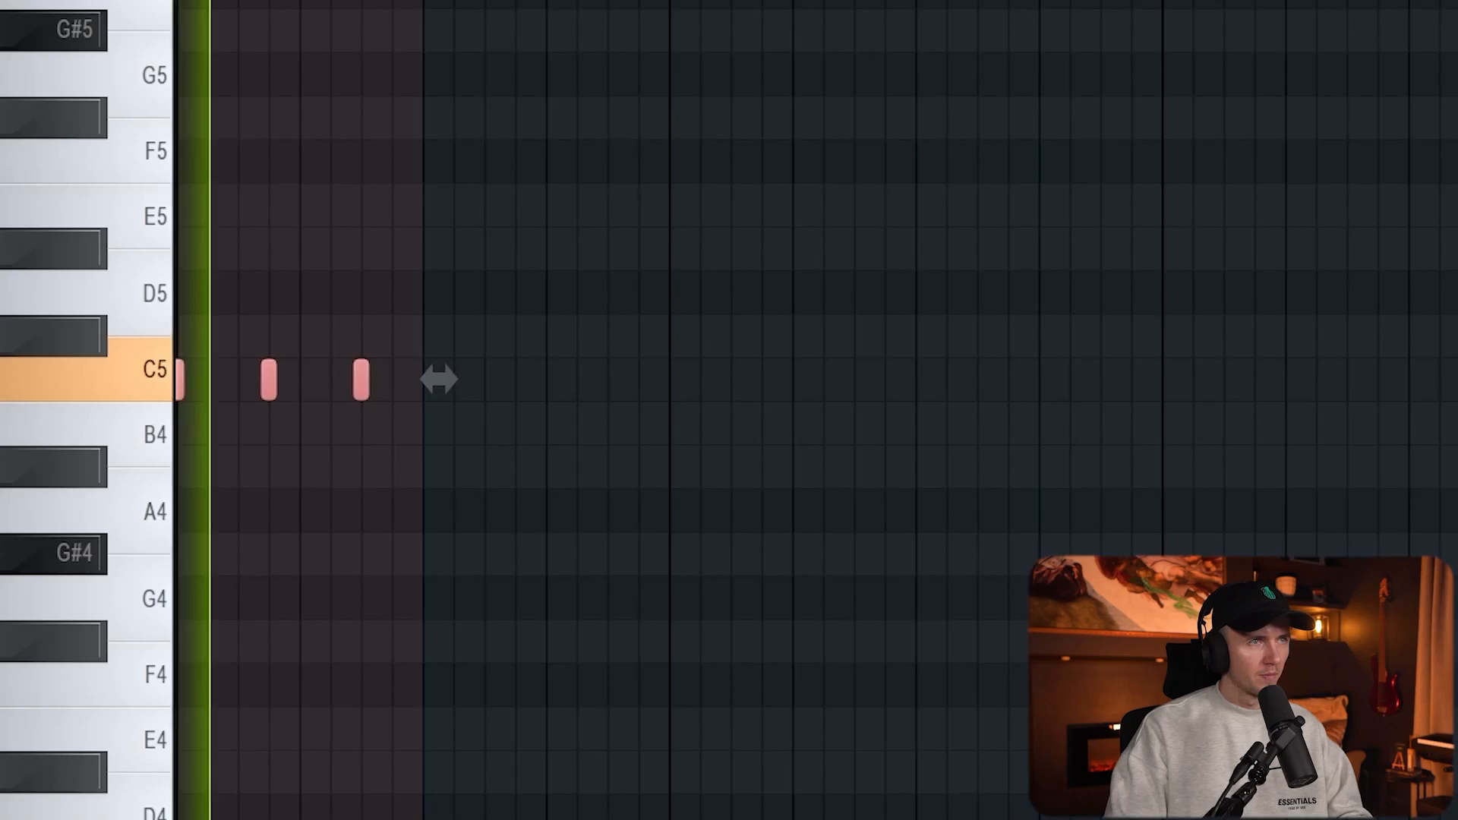
# - Duplicate the three-hit C5 pattern repeatedly to fill the following bars in the piano roll
pyautogui.hotkey('ctrl', 'b')
pyautogui.hotkey('ctrl', 'b')
pyautogui.hotkey('ctrl', 'b')
pyautogui.hotkey('ctrl', 'b')
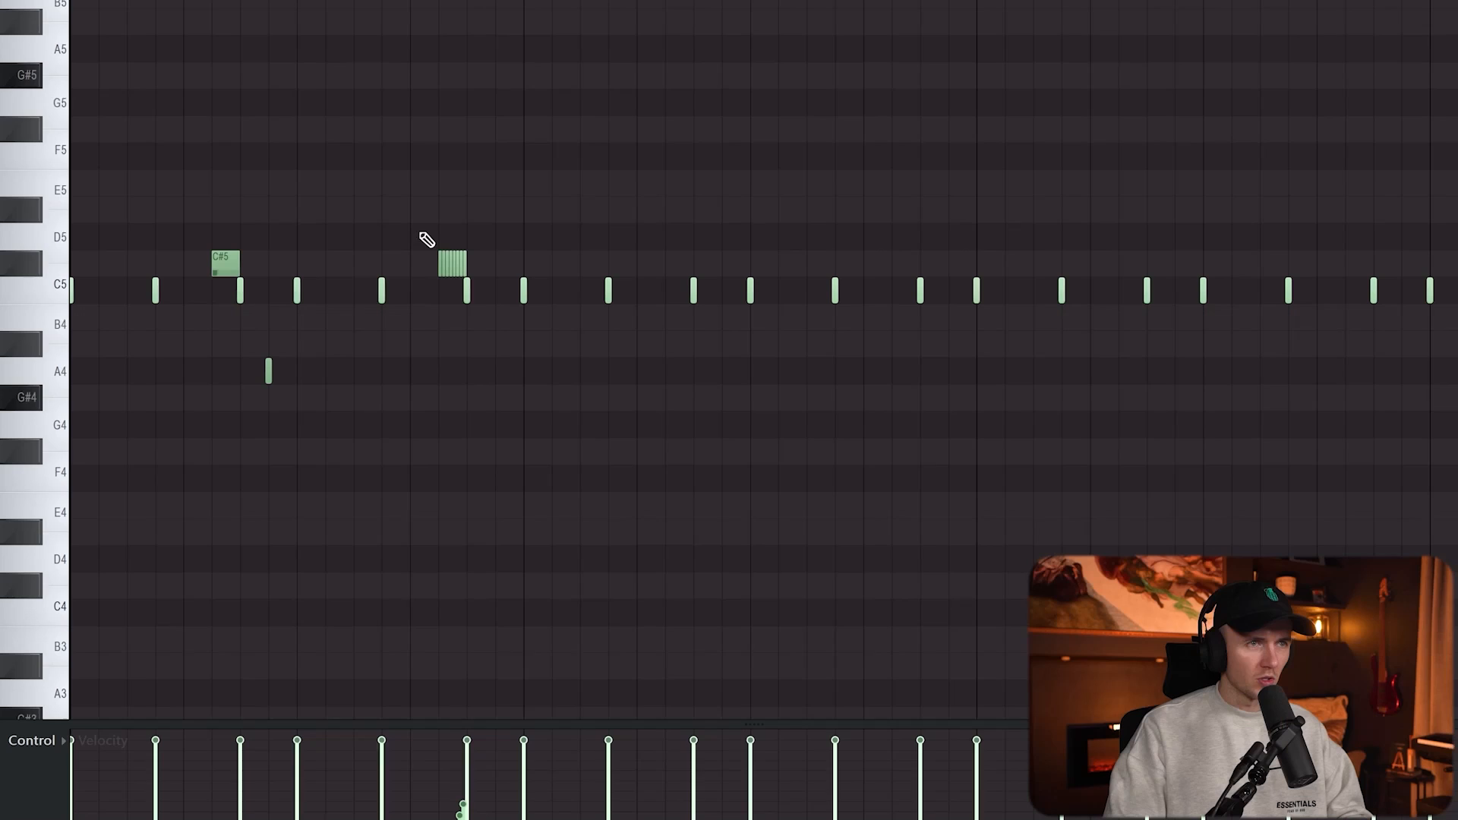
# - Add pitched accent notes and rolls around the C5 pattern, shifting the C#5 roll two steps later down to A4
pyautogui.click(633, 498)
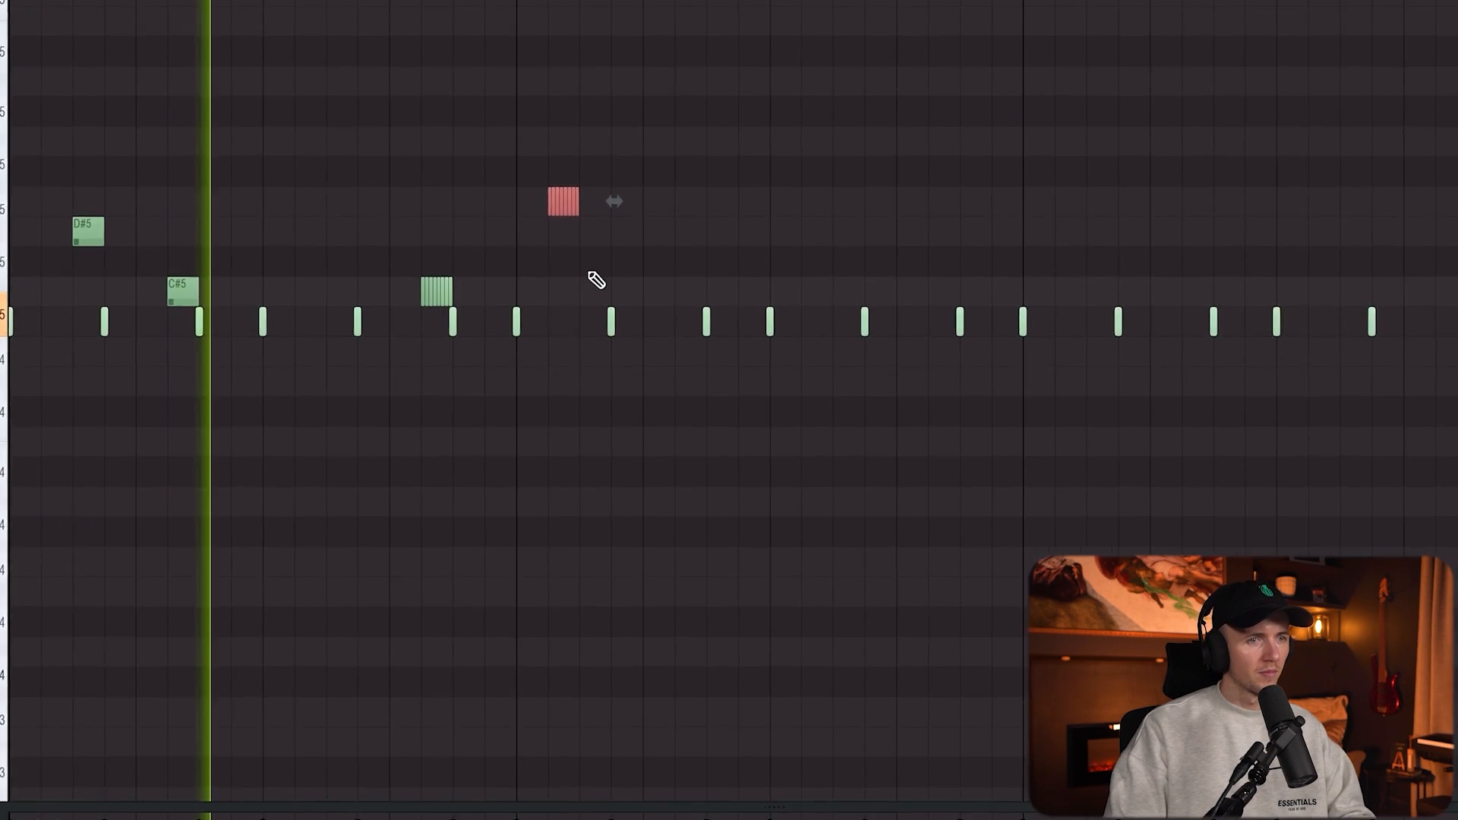
pyautogui.press('space')
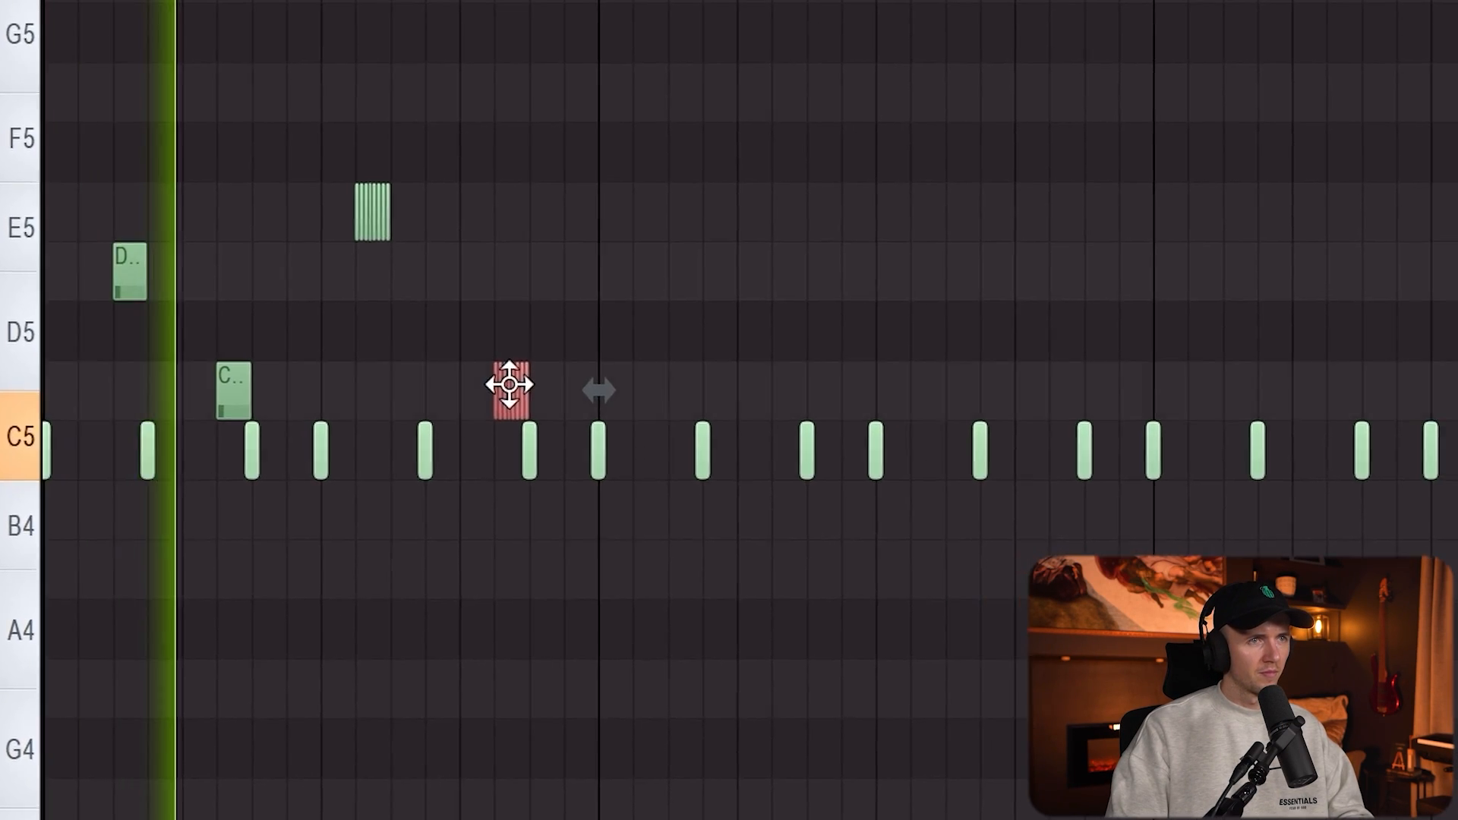
pyautogui.moveTo(510, 385)
pyautogui.mouseDown()
pyautogui.moveTo(700, 638)
pyautogui.moveTo(586, 636)
pyautogui.mouseUp()
pyautogui.scroll(3, 586, 635)
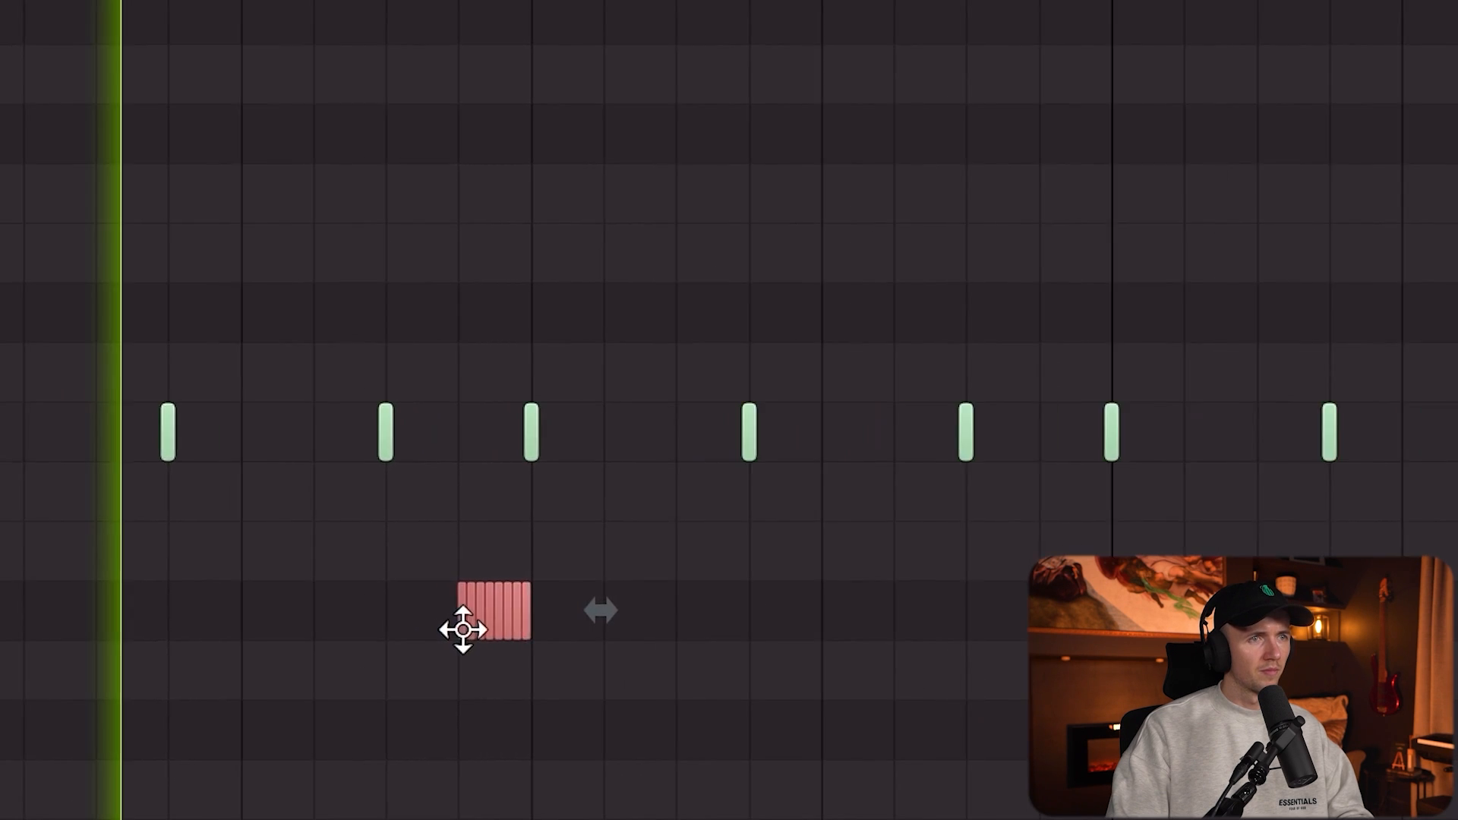
pyautogui.hscroll(2, 358, 619)
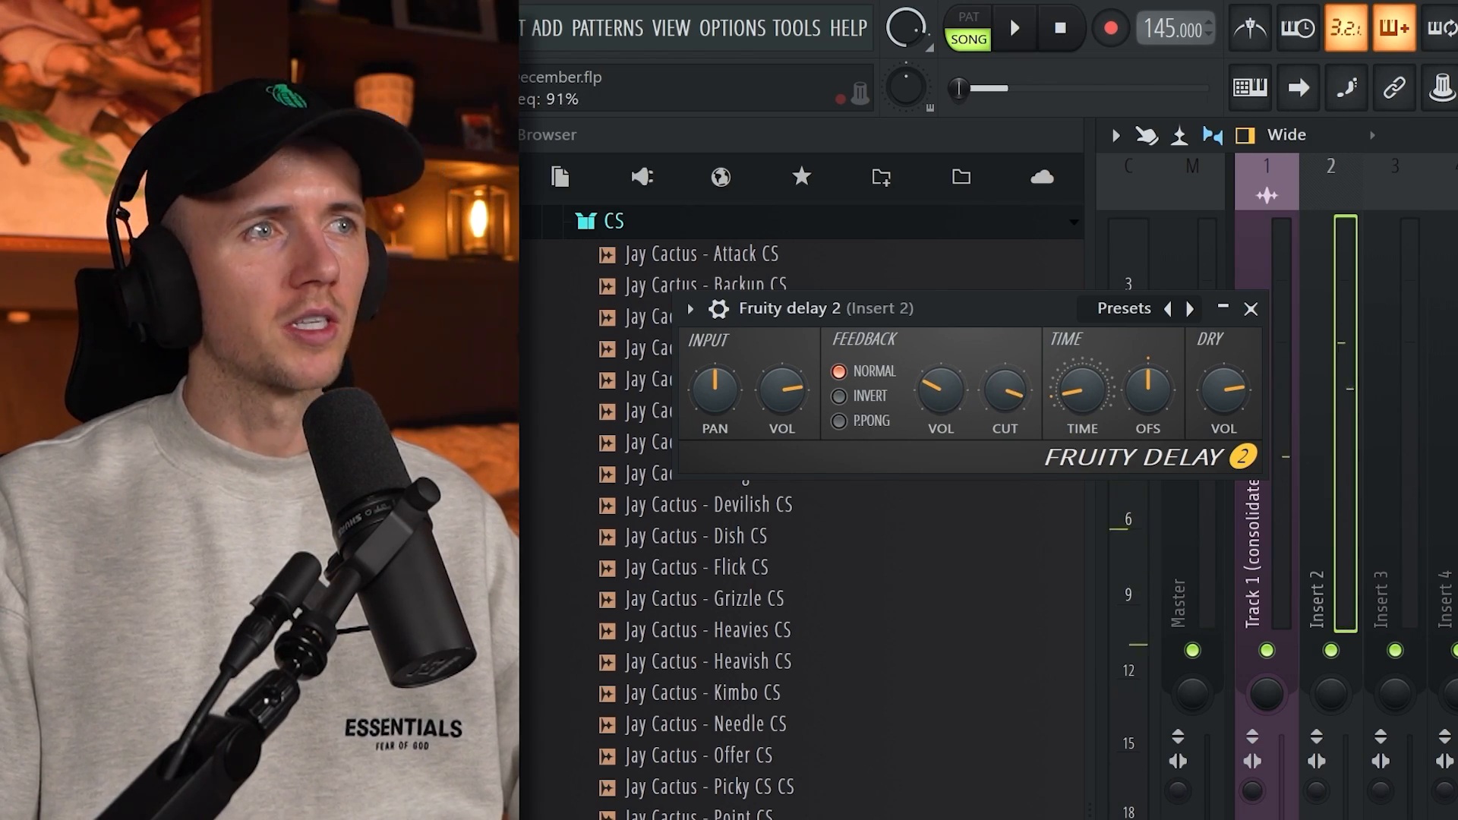
# - Play the beat and check the note properties of the C5 hit starting at 1:09:00
pyautogui.press('space')
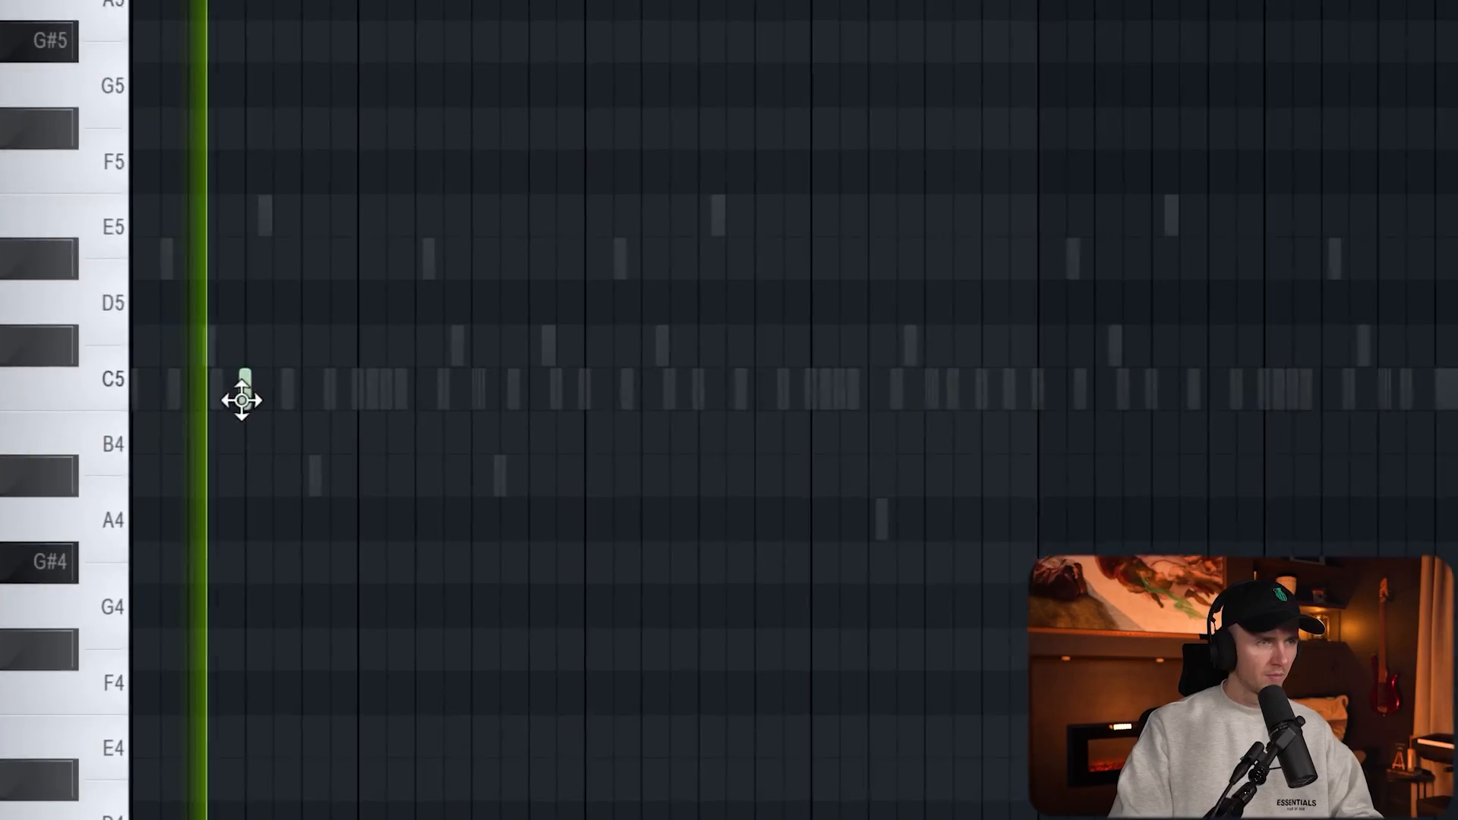
pyautogui.doubleClick(235, 399)
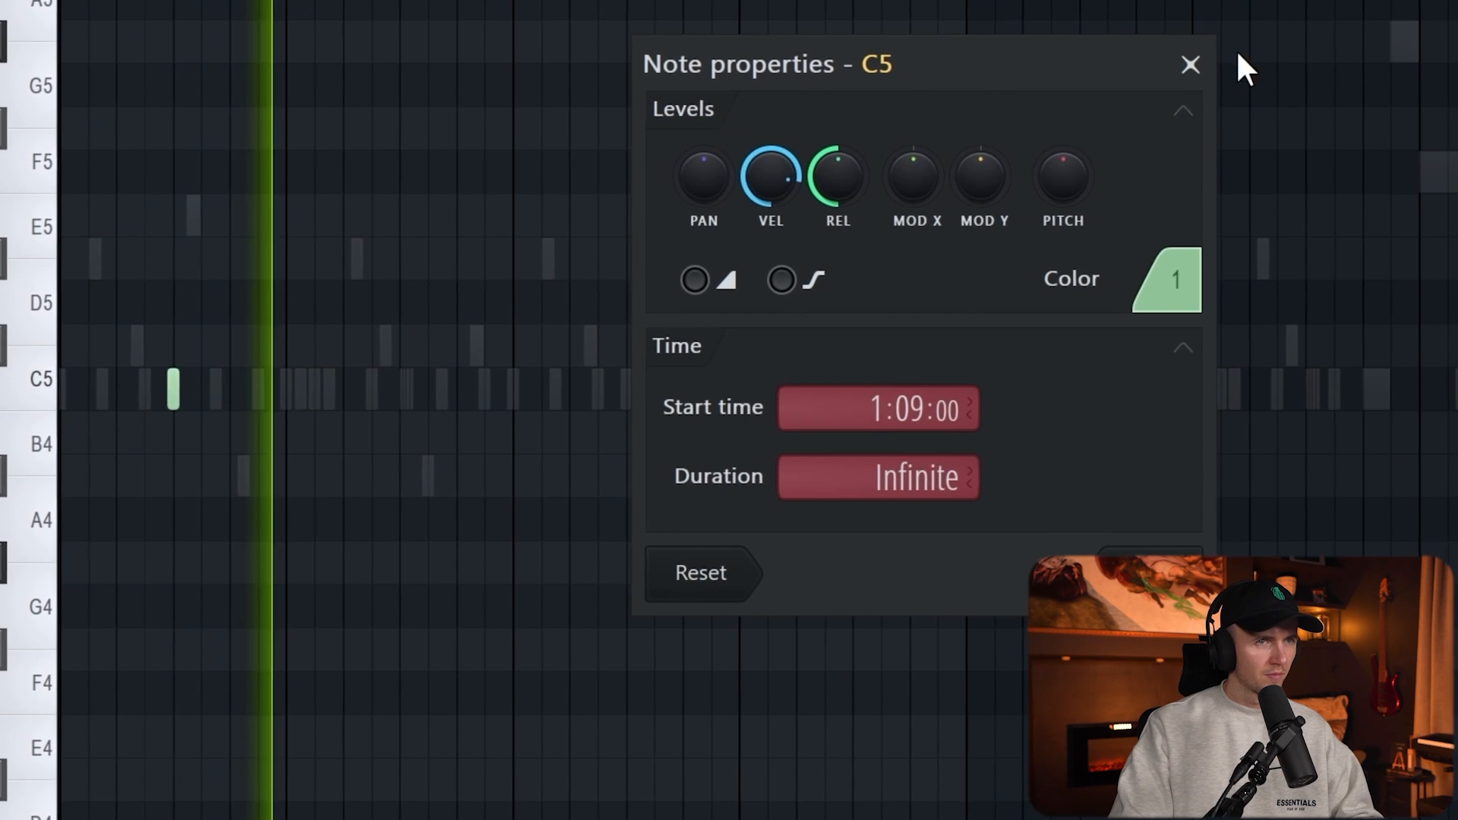
pyautogui.click(1192, 61)
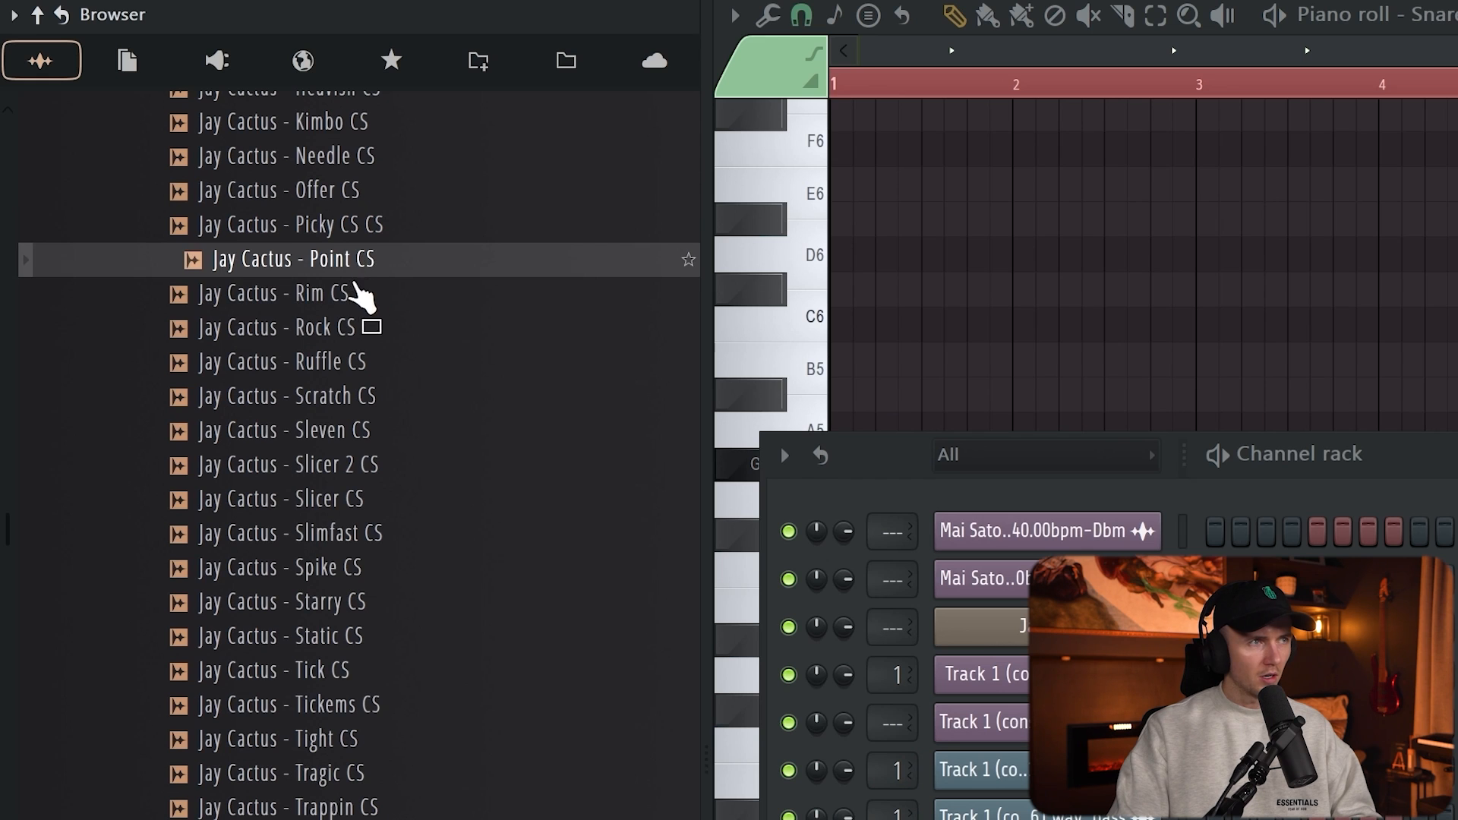
# - Pick the Rim CS sample and duplicate the two-note C5 pattern along the piano roll
pyautogui.click(336, 303)
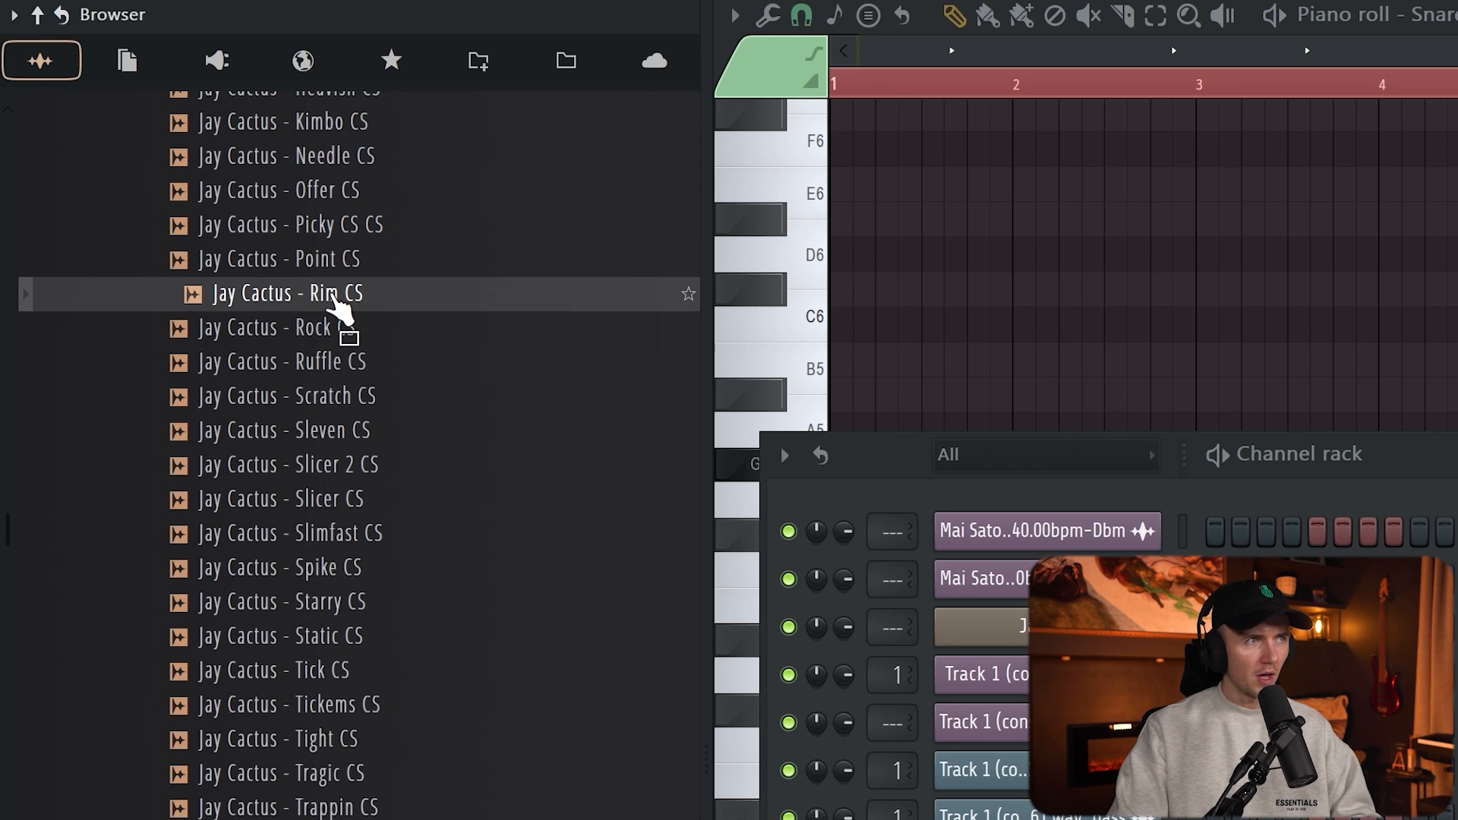
pyautogui.moveTo(334, 298); pyautogui.dragTo(358, 590)
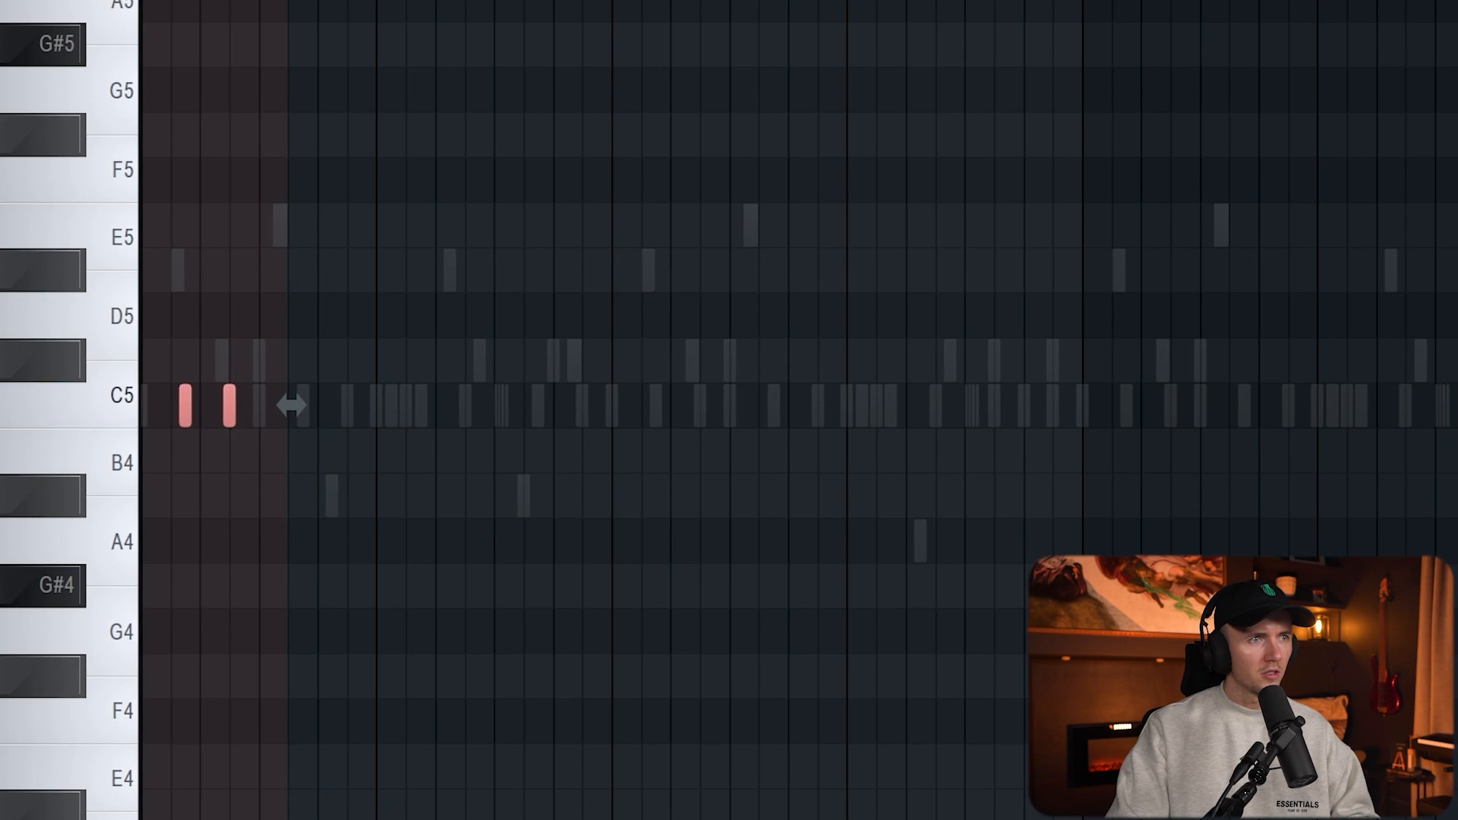
pyautogui.hotkey('ctrl', 'b')
pyautogui.hotkey('ctrl', 'a')
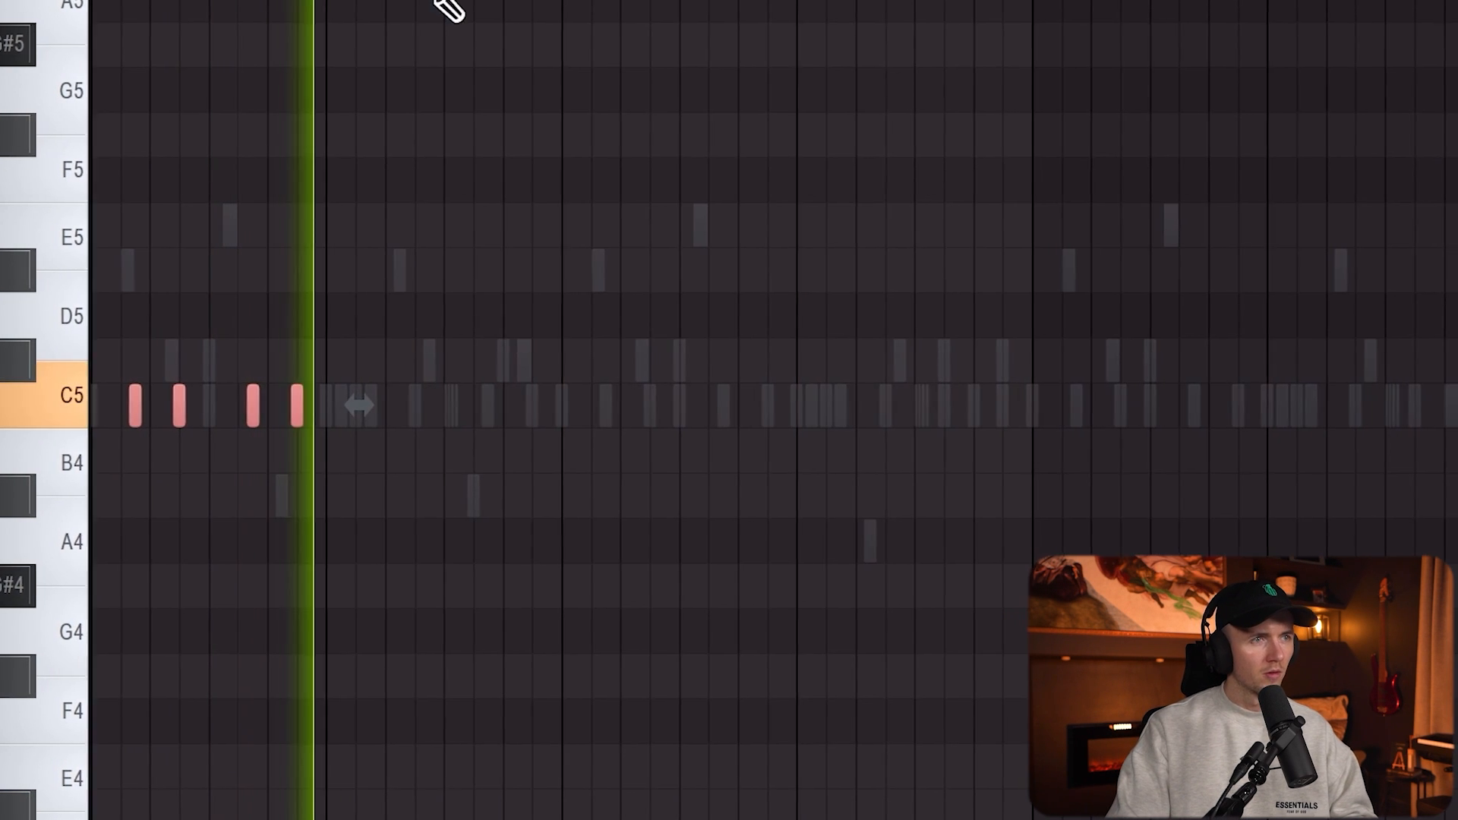
pyautogui.hotkey('ctrl', 'b')
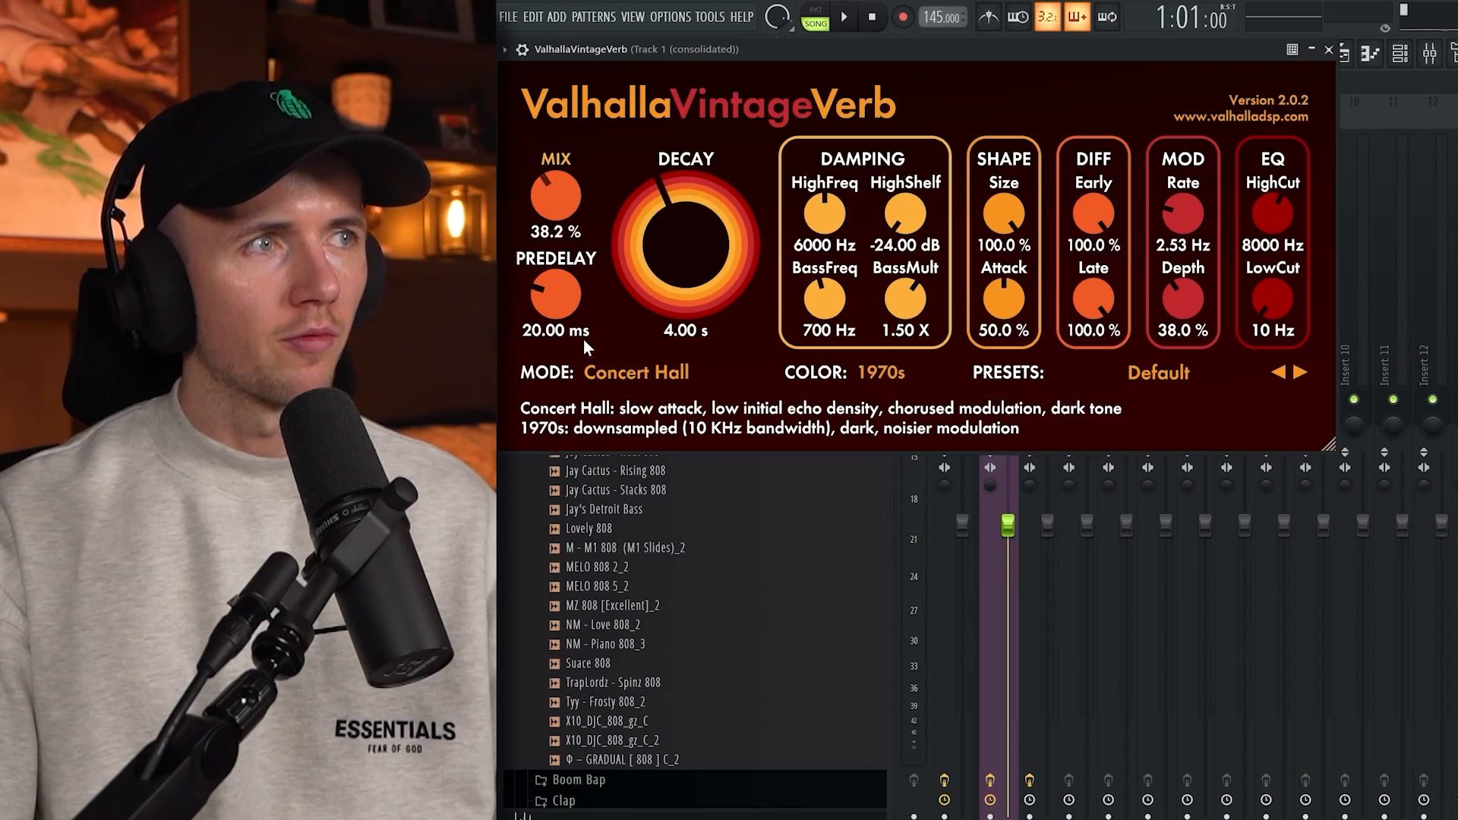
# - Play back the song with ValhallaVintageVerb on the sample's mixer insert
pyautogui.press('space')
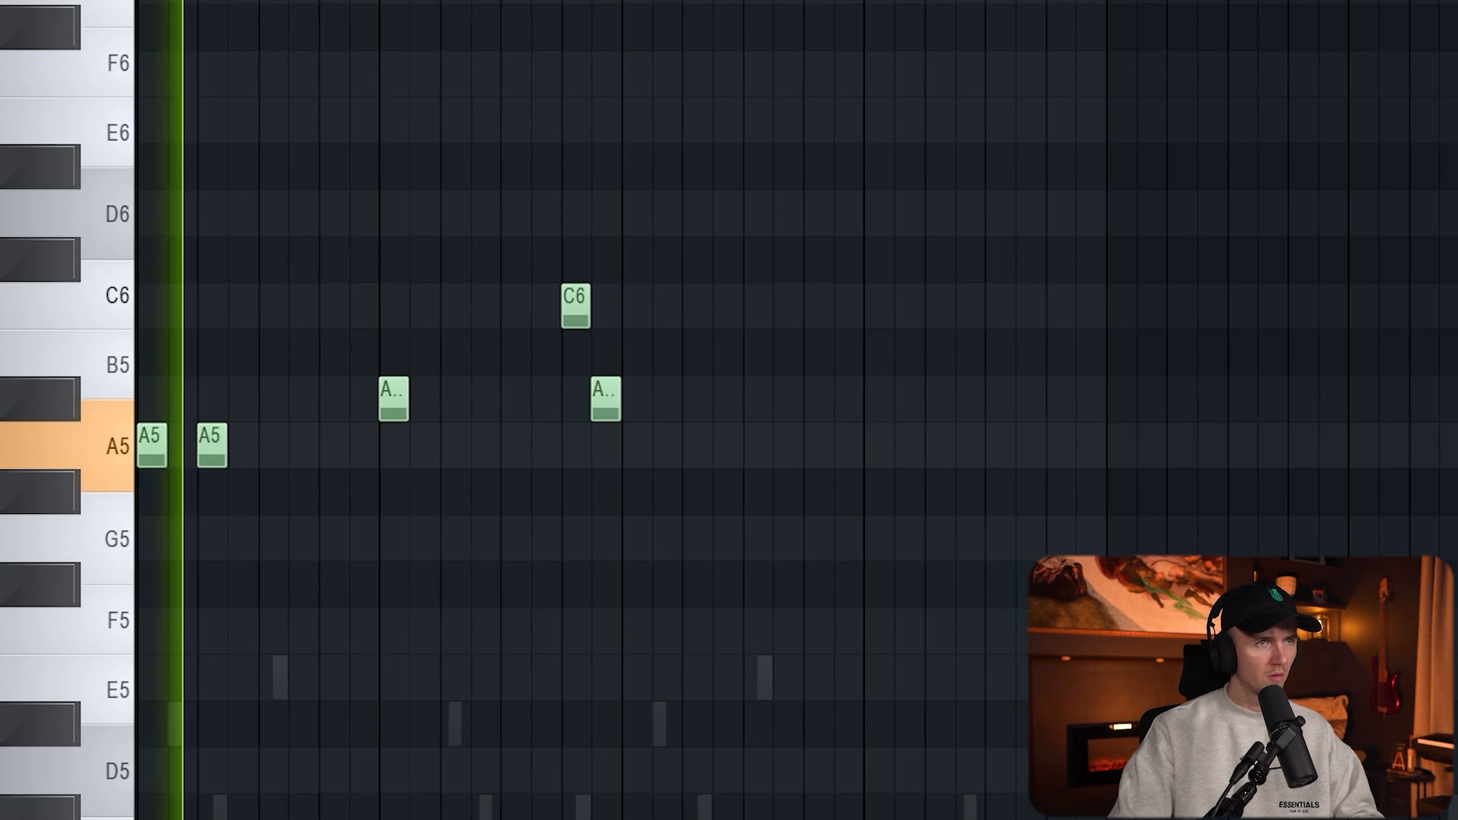
# - Duplicate the A5 to C6 note pattern along the piano roll so it repeats in the following bars
pyautogui.hotkey('ctrl', 'd')
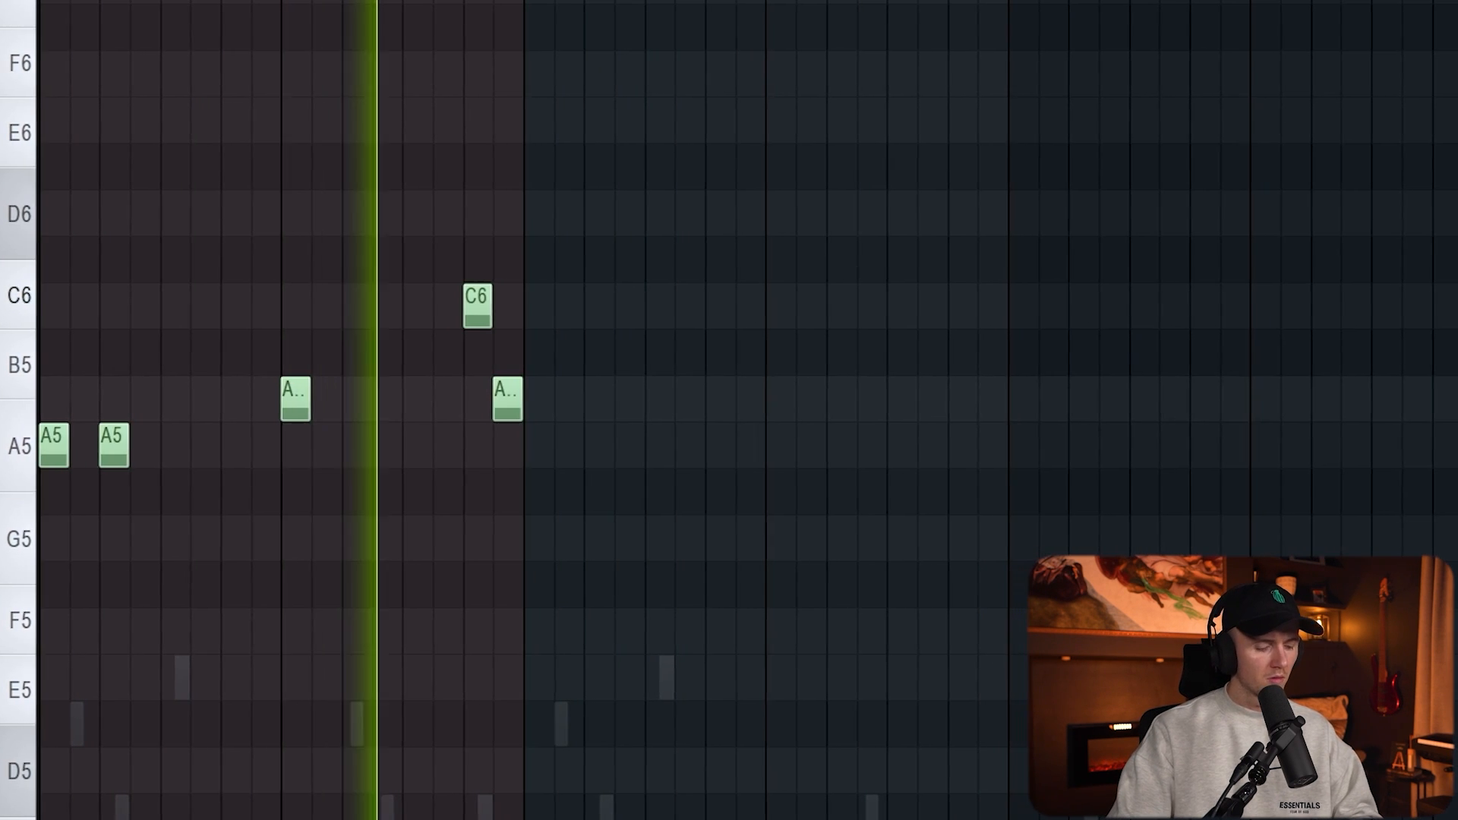
pyautogui.hotkey('ctrl', 'b')
pyautogui.hotkey('ctrl', 'a')
pyautogui.hotkey('ctrl', 'd')
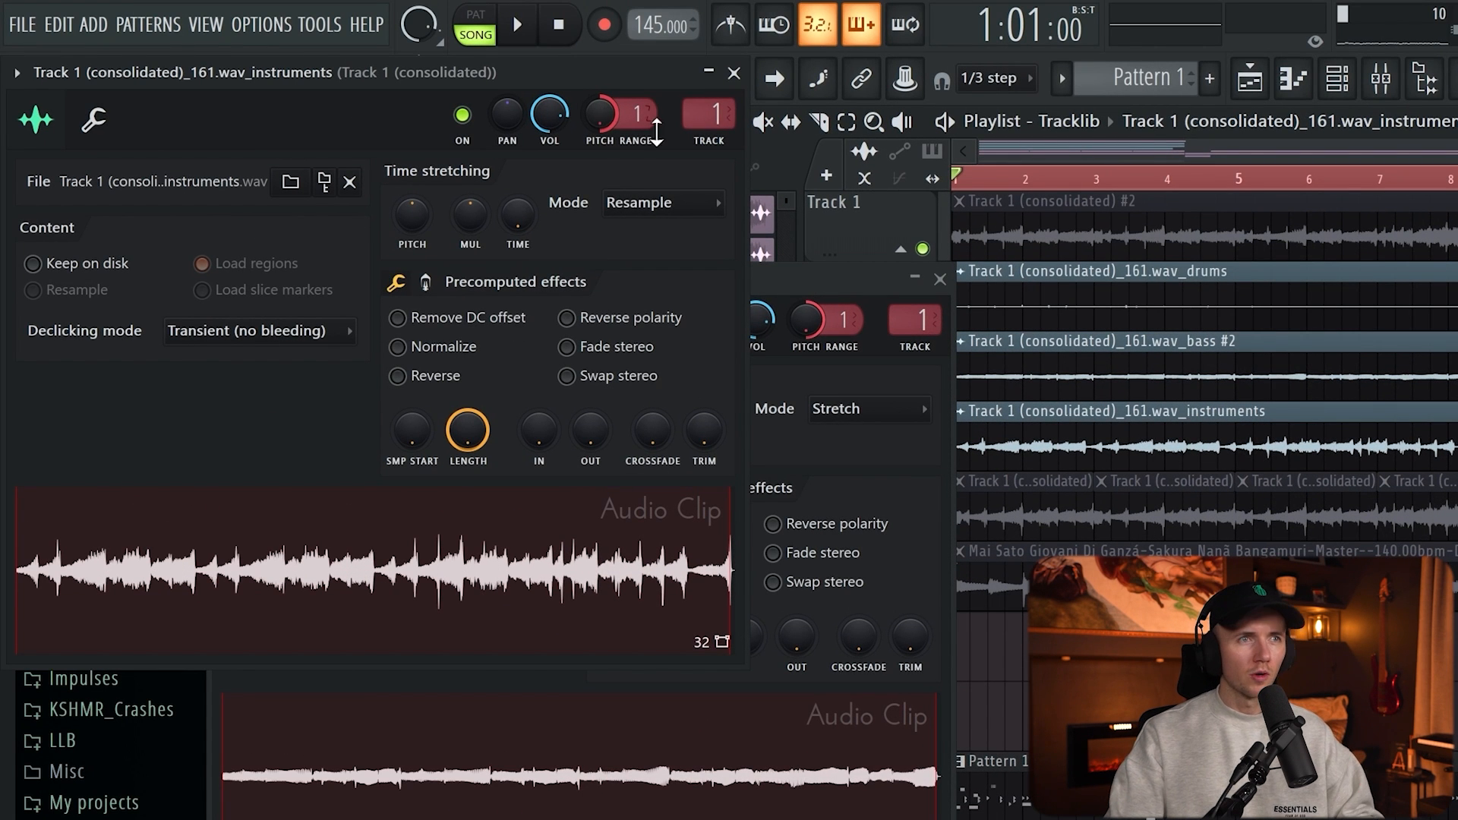
# - Open the time-stretching mode choices for the instruments stem clip
pyautogui.click(665, 217)
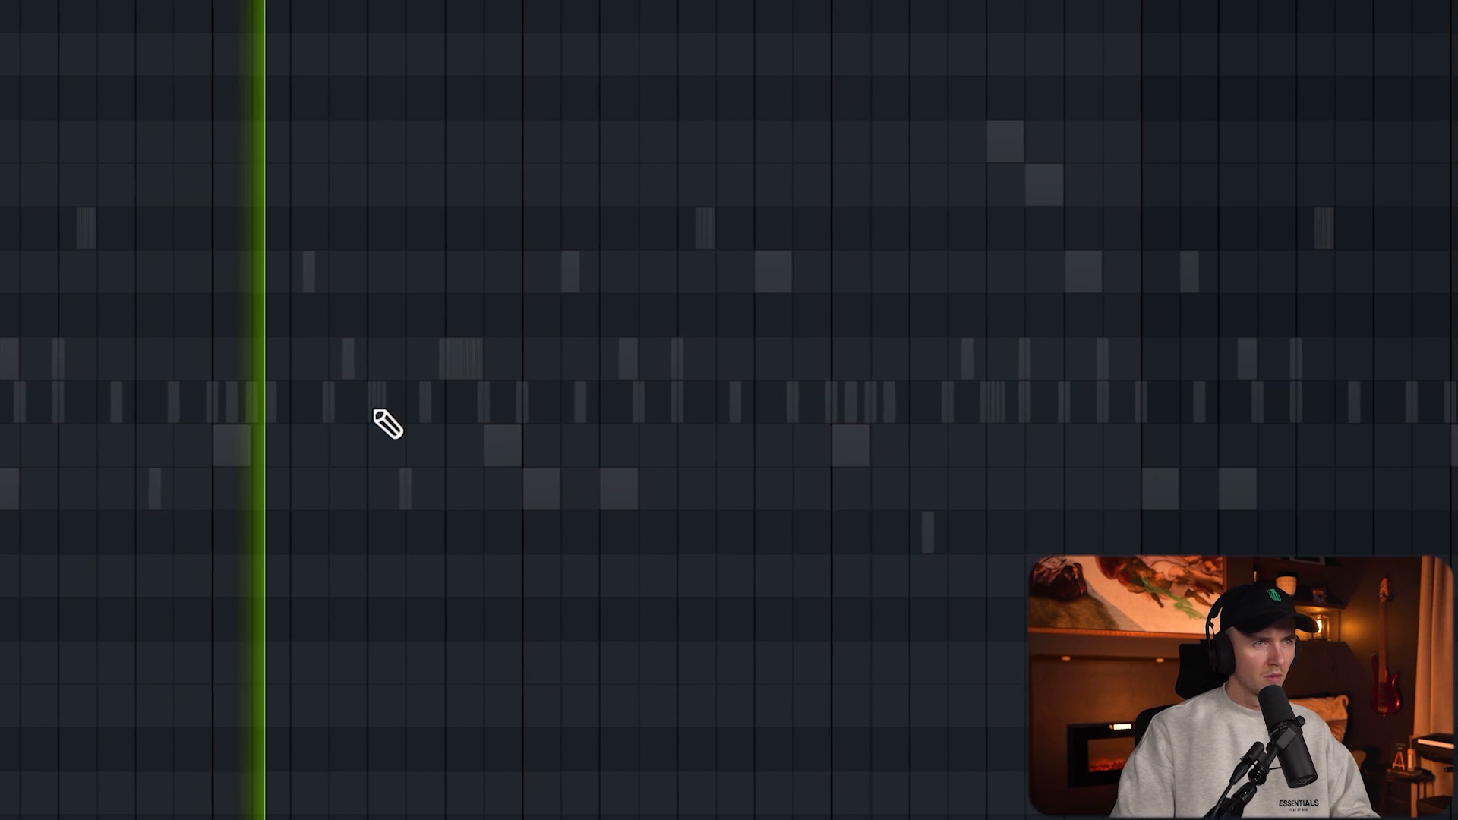
# - Place a syncopated series of short hits on the C5 row across the piano roll while the beat plays
pyautogui.click(375, 412)
pyautogui.click(415, 408)
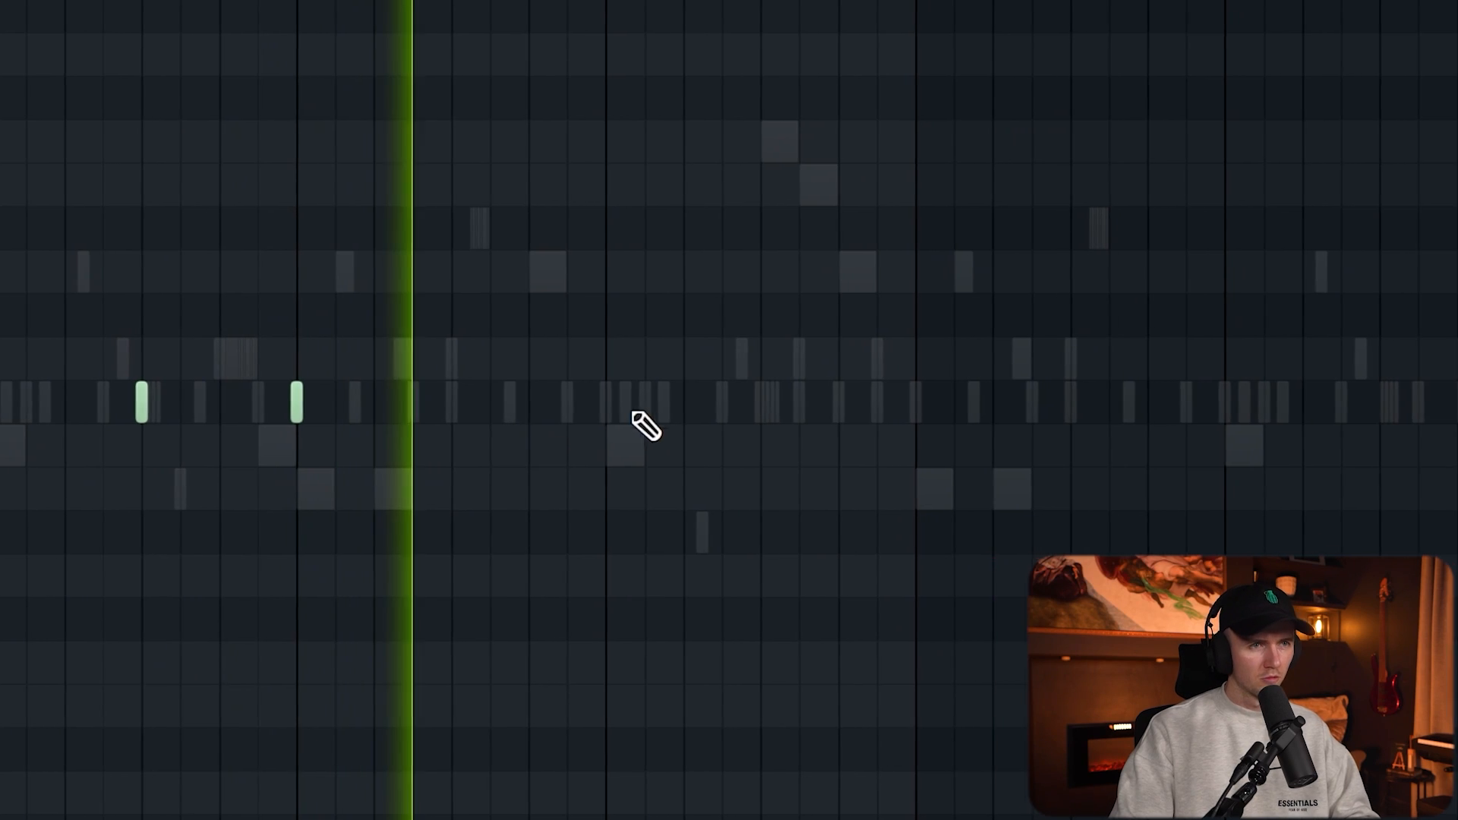
pyautogui.click(587, 403)
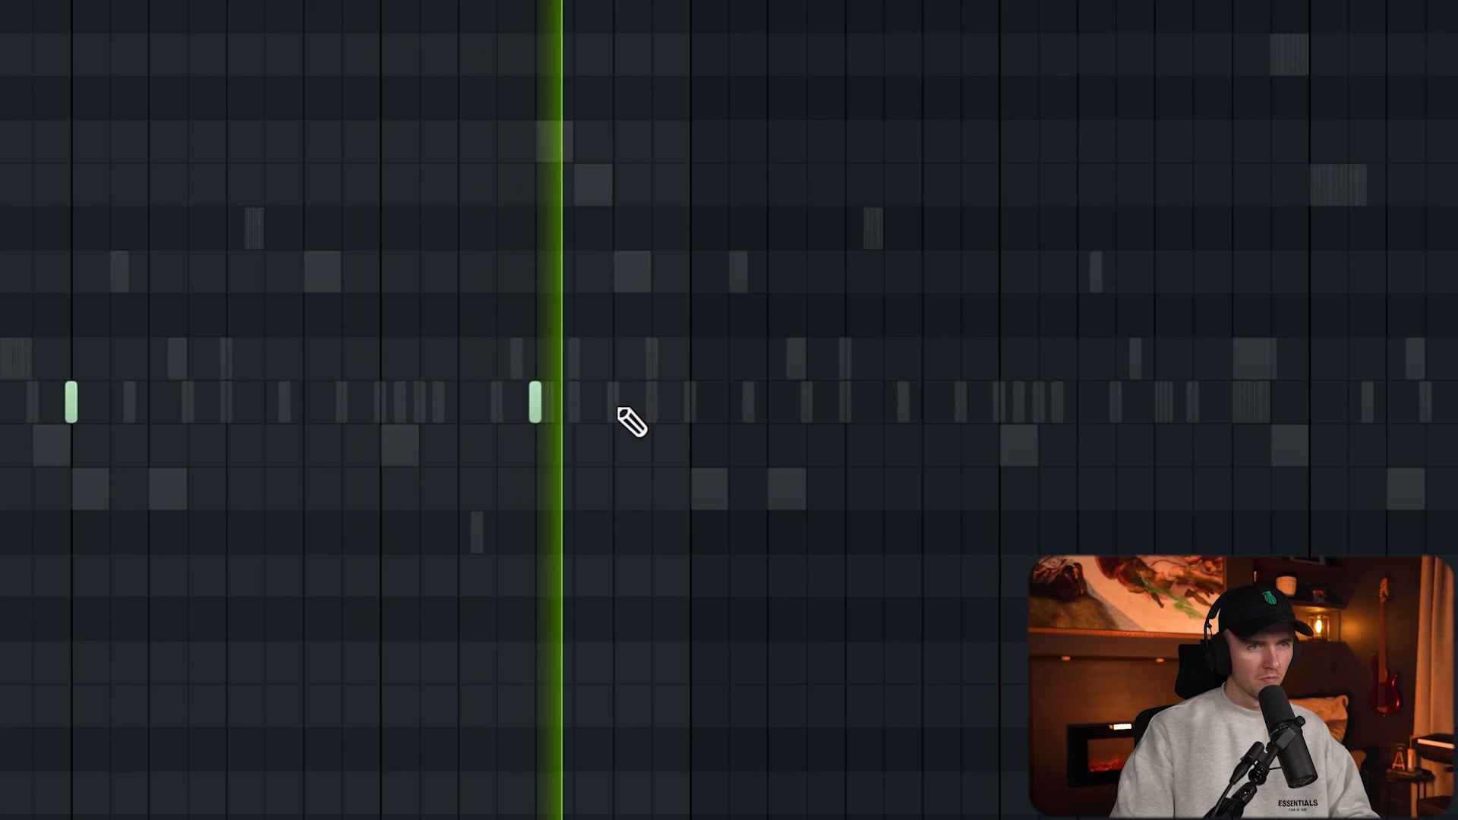
pyautogui.click(635, 414)
pyautogui.click(658, 412)
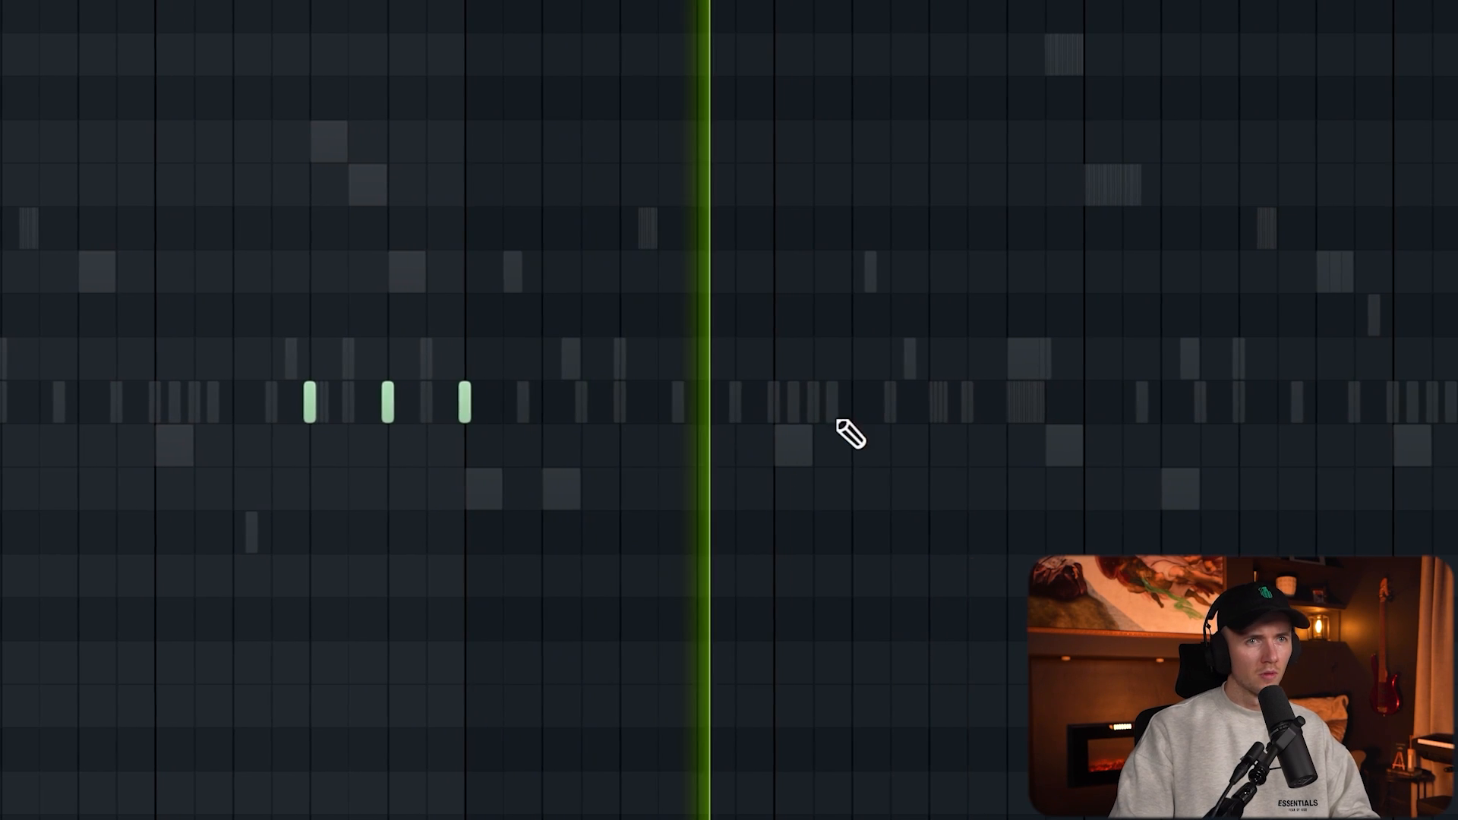
pyautogui.click(816, 407)
pyautogui.click(921, 408)
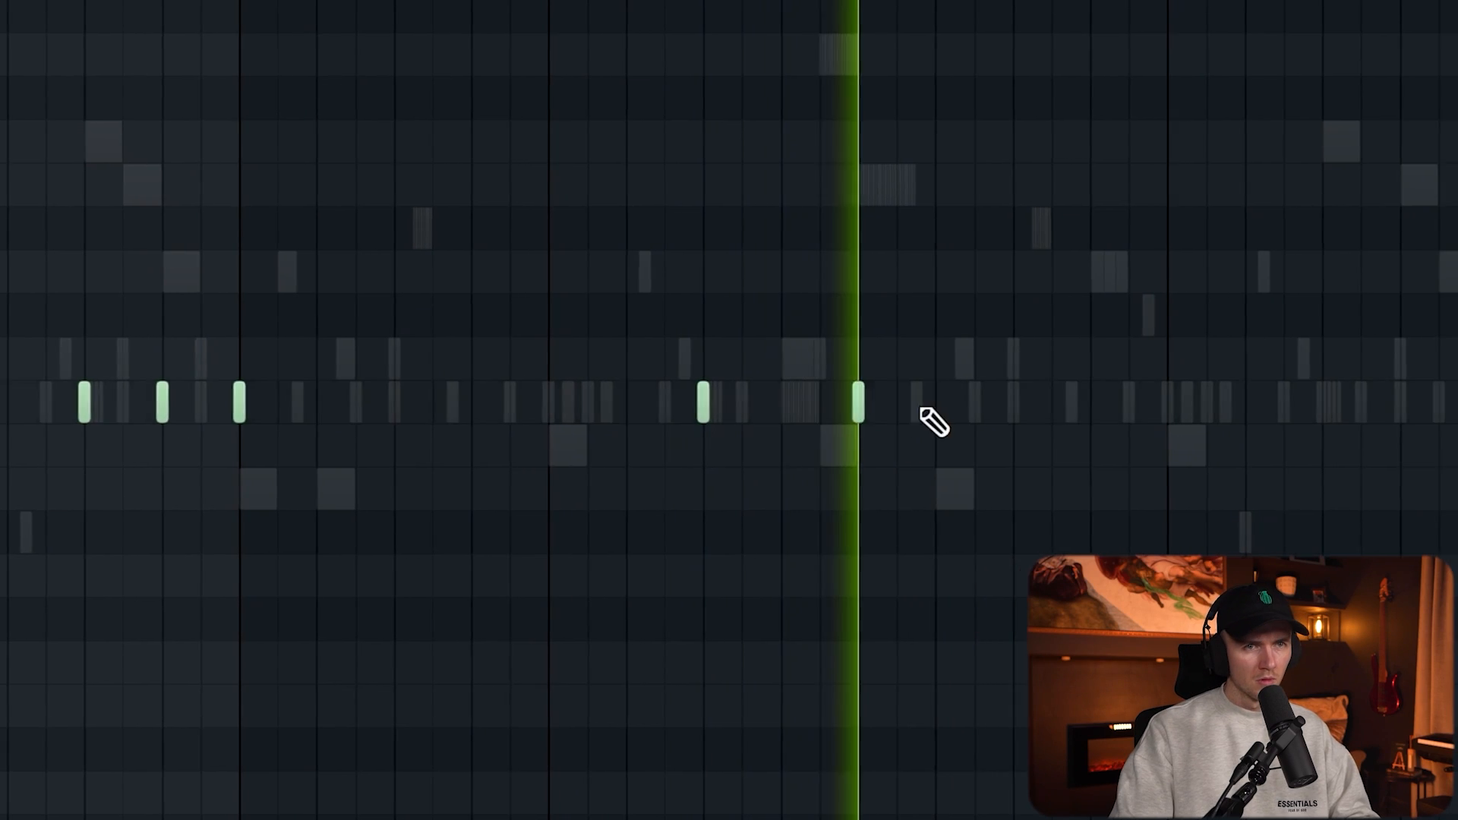
pyautogui.click(848, 403)
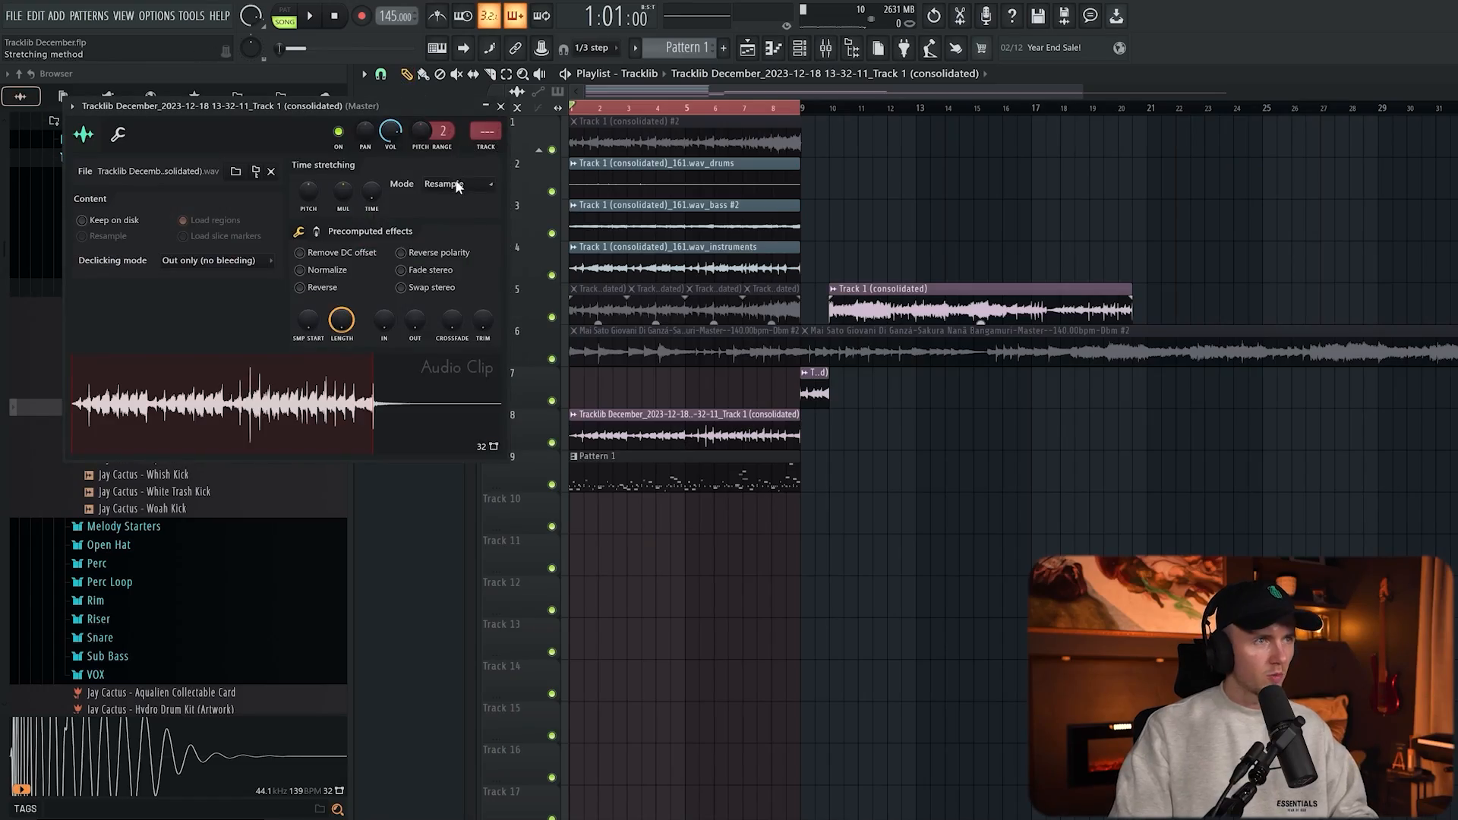
# - Choose another time-stretching mode for the Tracklib December Track 1 (consolidated) audio clip
pyautogui.click(458, 187)
pyautogui.click(424, 220)
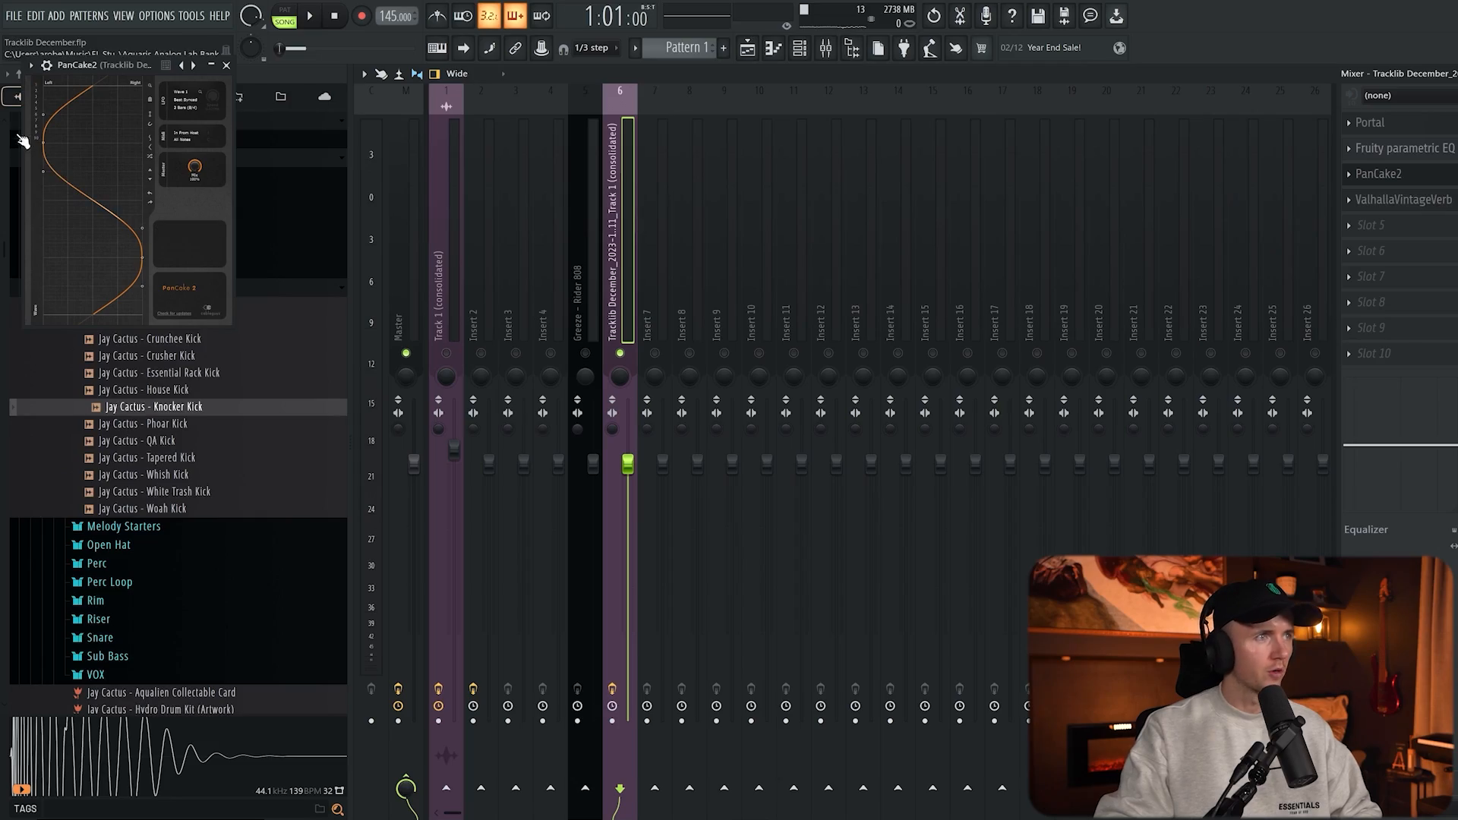
# - Play the beat and rename mixer insert 6 as Sample Hit
pyautogui.press('space')
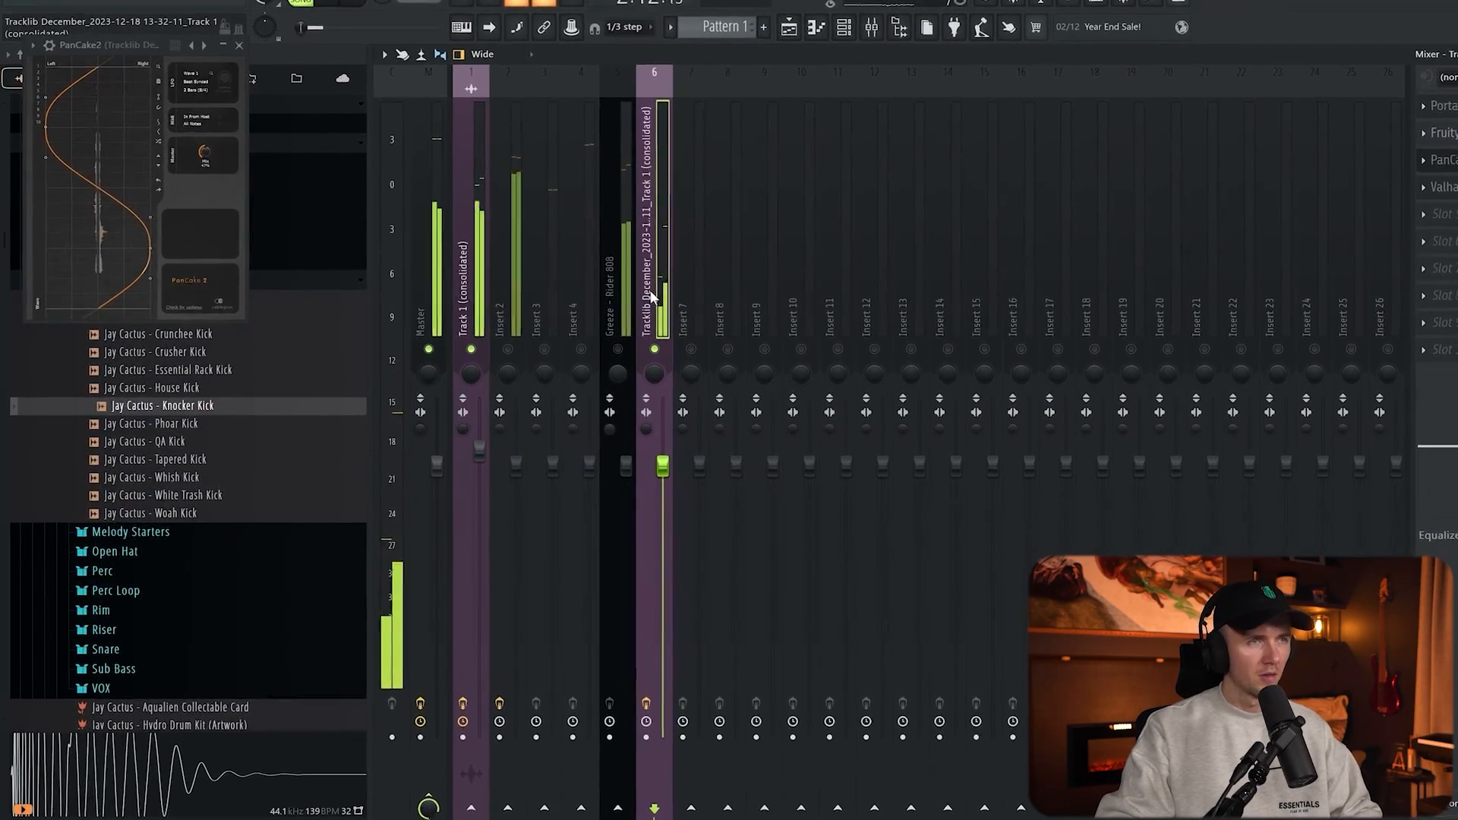
pyautogui.rightClick(651, 296)
pyautogui.click(763, 72)
pyautogui.write('Sample')
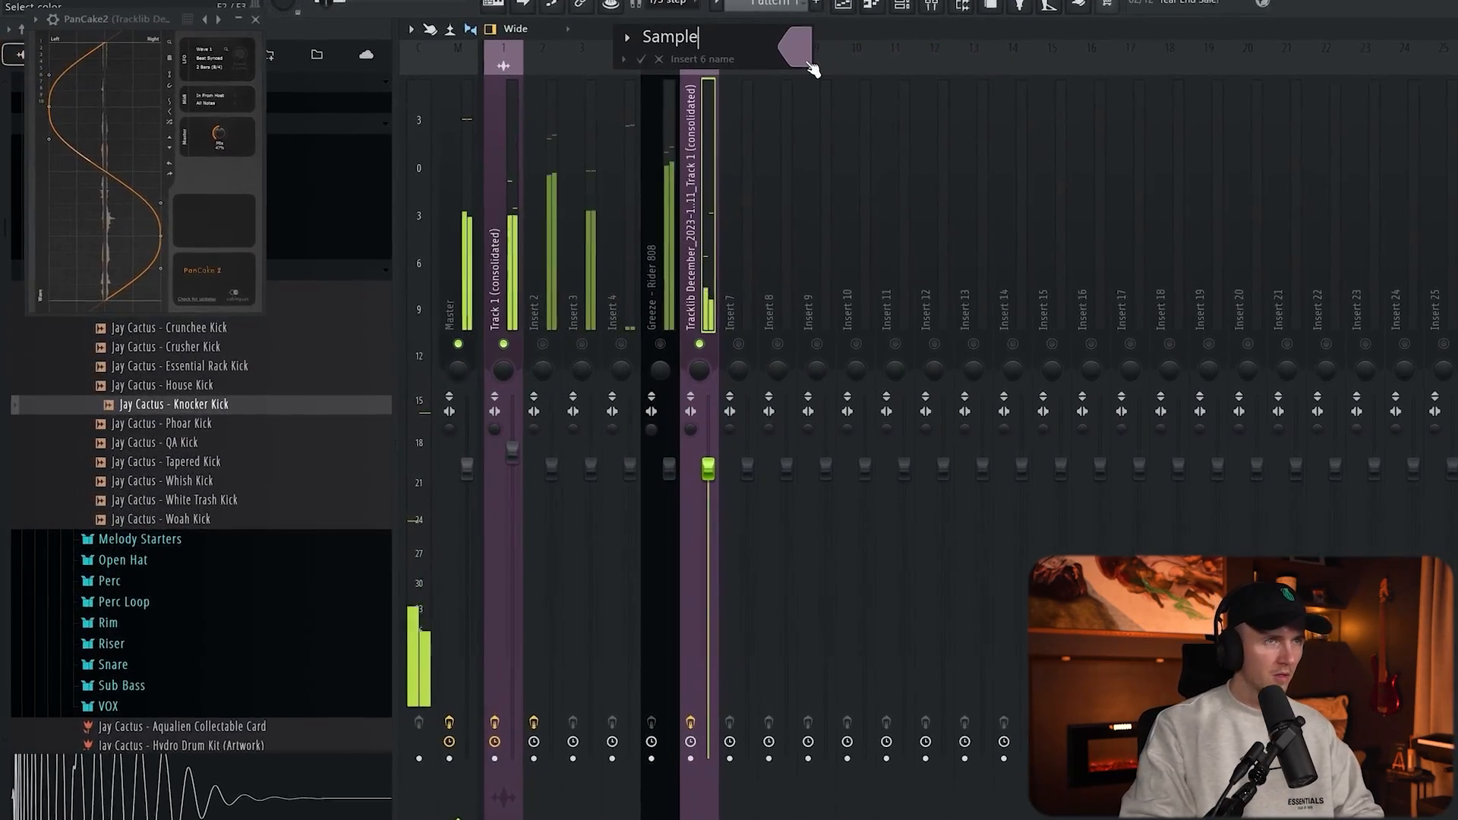
pyautogui.write(' Hit')
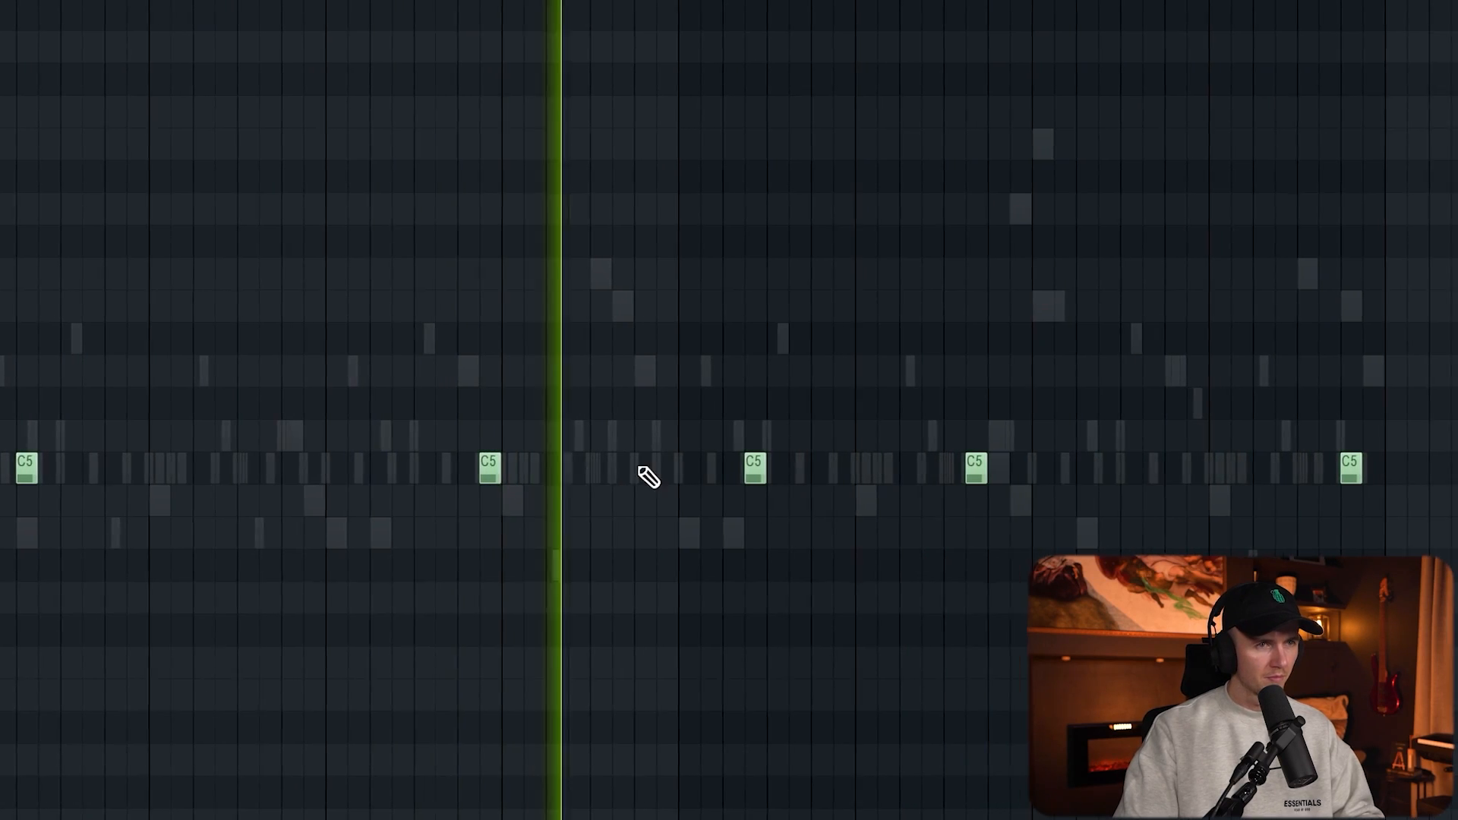
# - Delete the last three C5 hits and duplicate the remaining hits along the piano roll
pyautogui.rightClick(719, 472)
pyautogui.rightClick(1270, 474)
pyautogui.rightClick(862, 470)
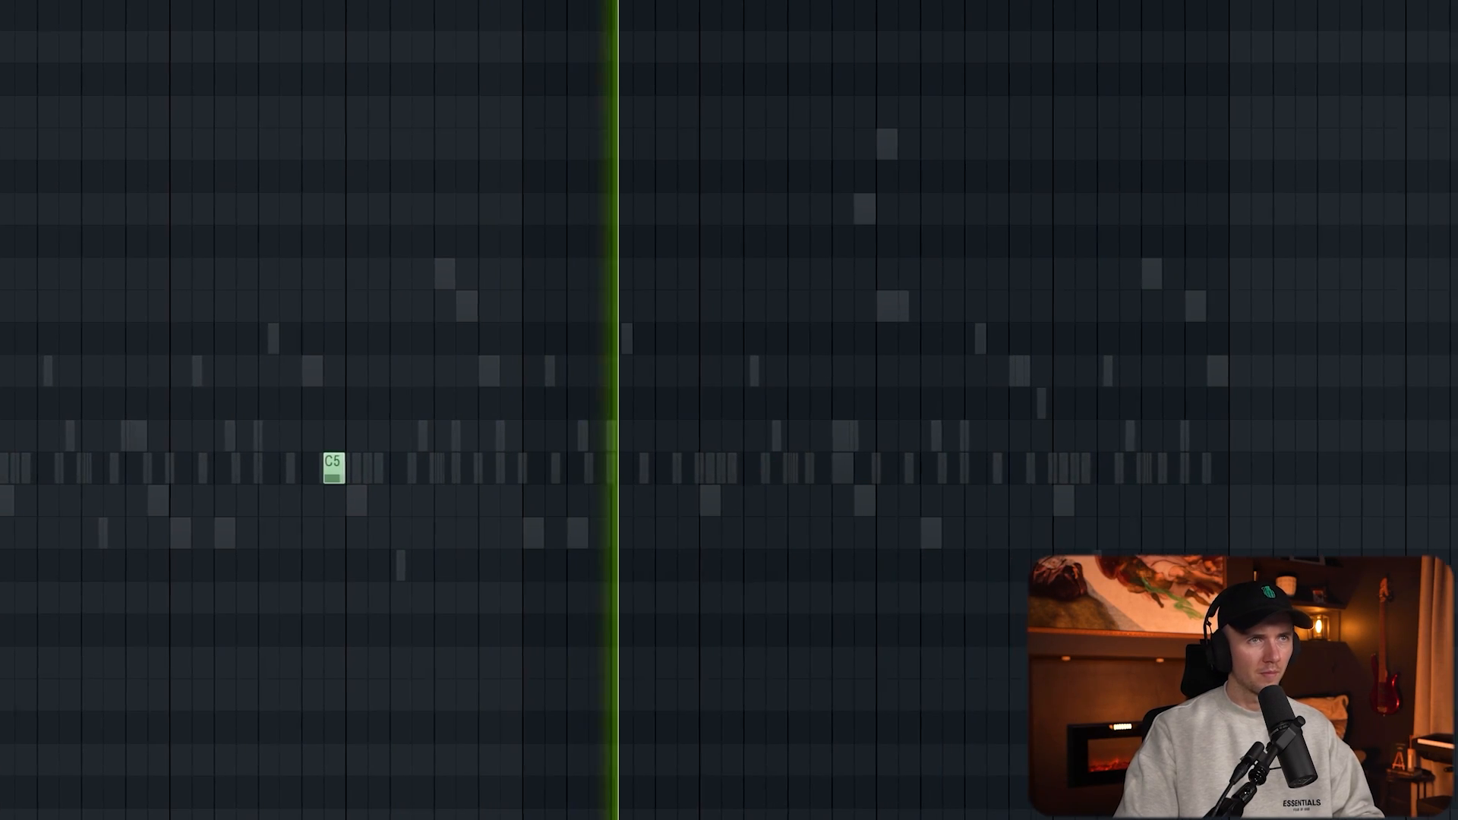
pyautogui.hotkey('ctrl', 'a')
pyautogui.hotkey('ctrl', 'b')
pyautogui.hotkey('ctrl', 'd')
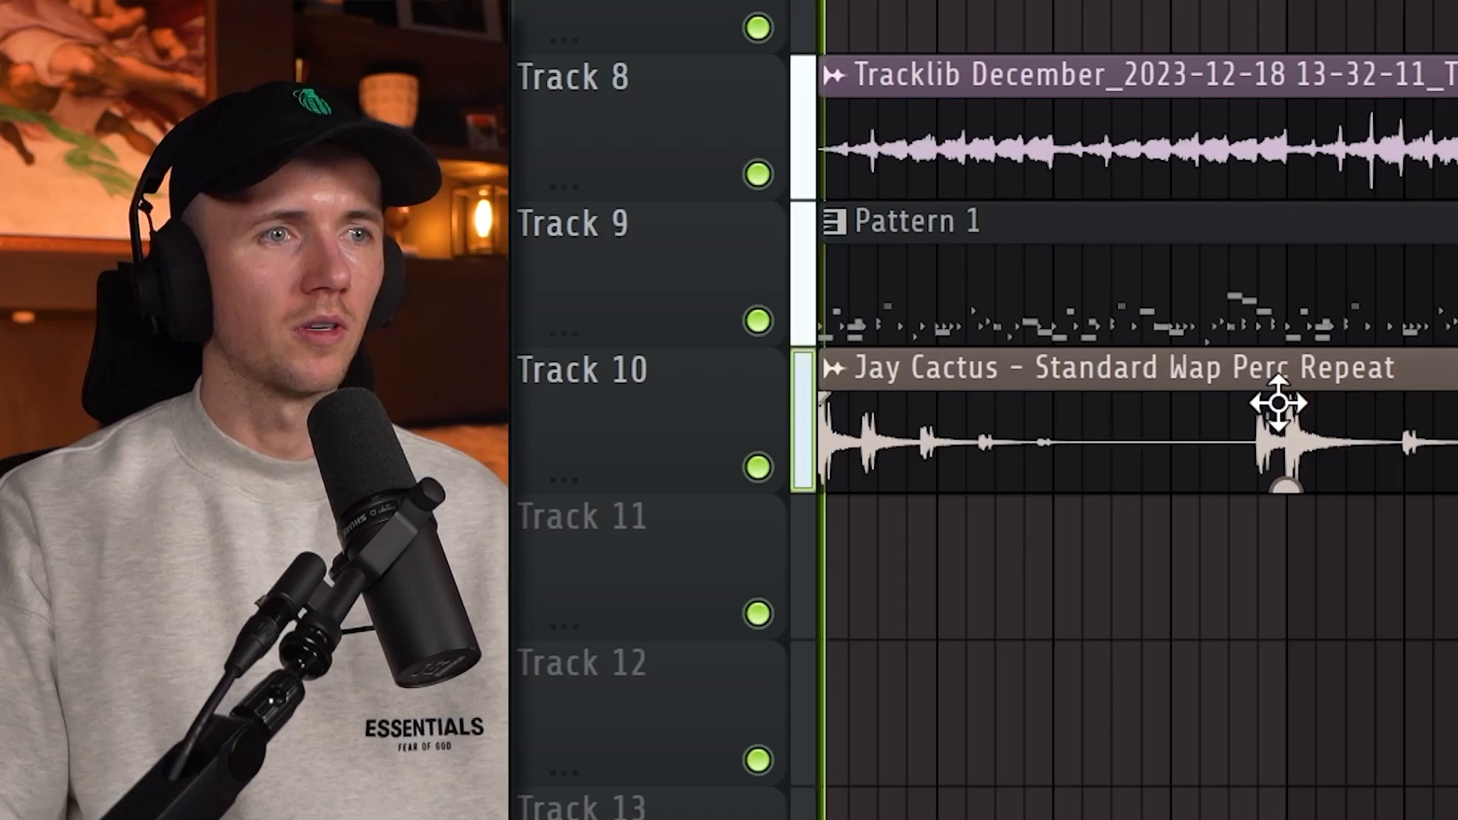
# - Adjust the clip gain of Jay Cactus - Standard Wap Perc Repeat on Track 10
pyautogui.moveTo(1286, 485); pyautogui.dragTo(1286, 512)
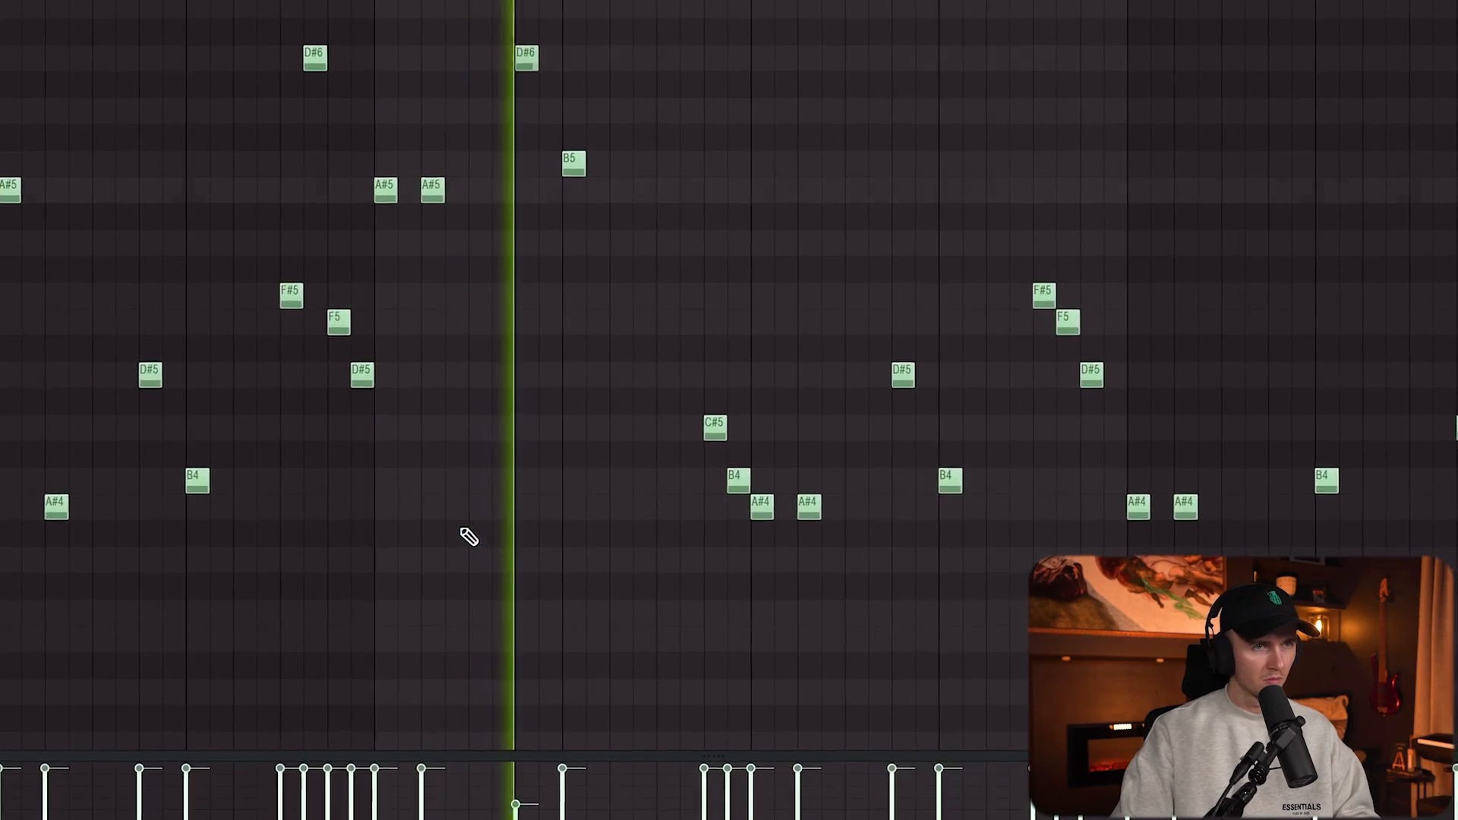
pyautogui.scroll(-4, 672, 364)
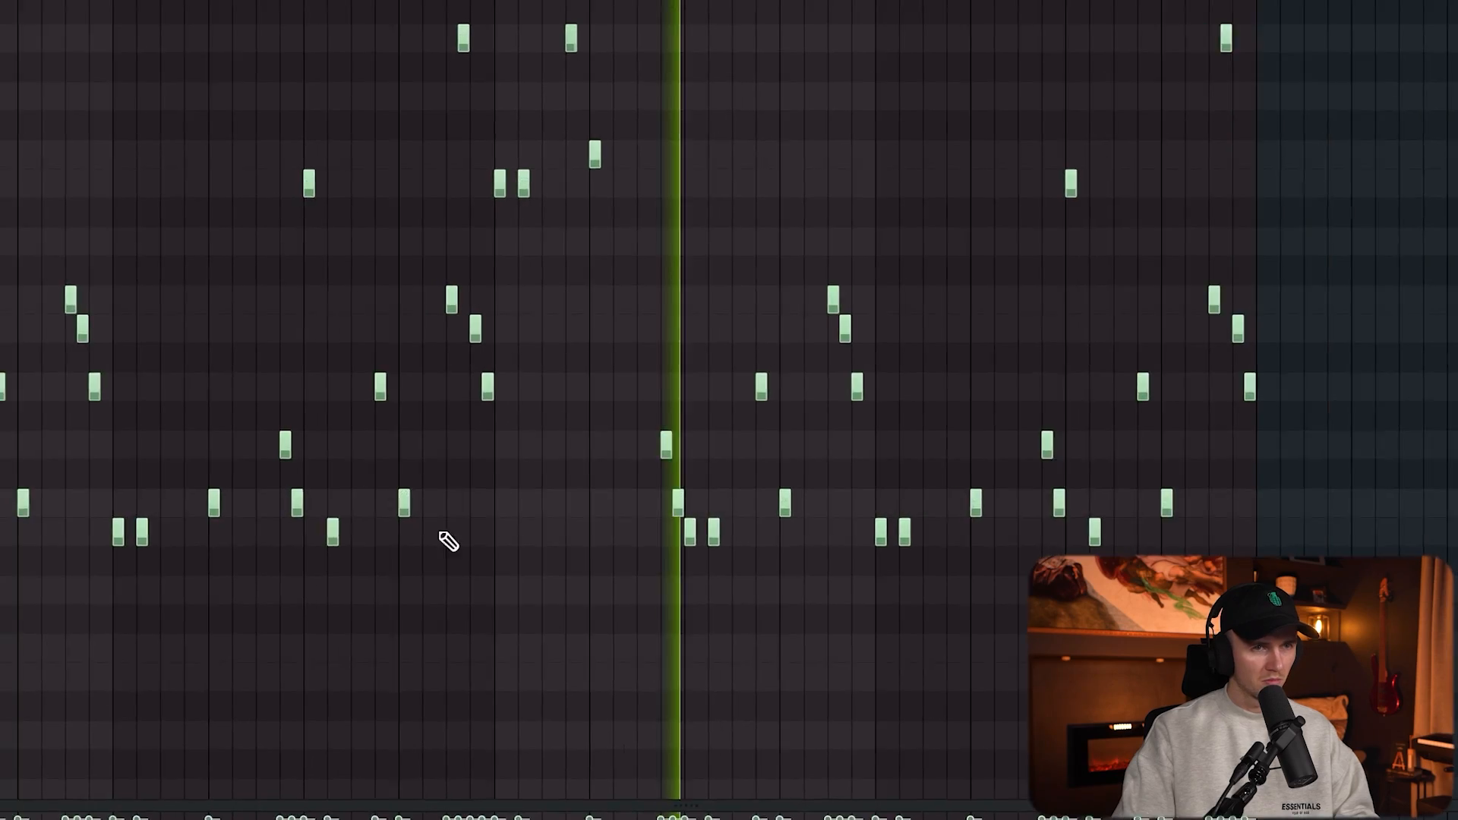
pyautogui.scroll(2, 882, 594)
pyautogui.scroll(2, 883, 628)
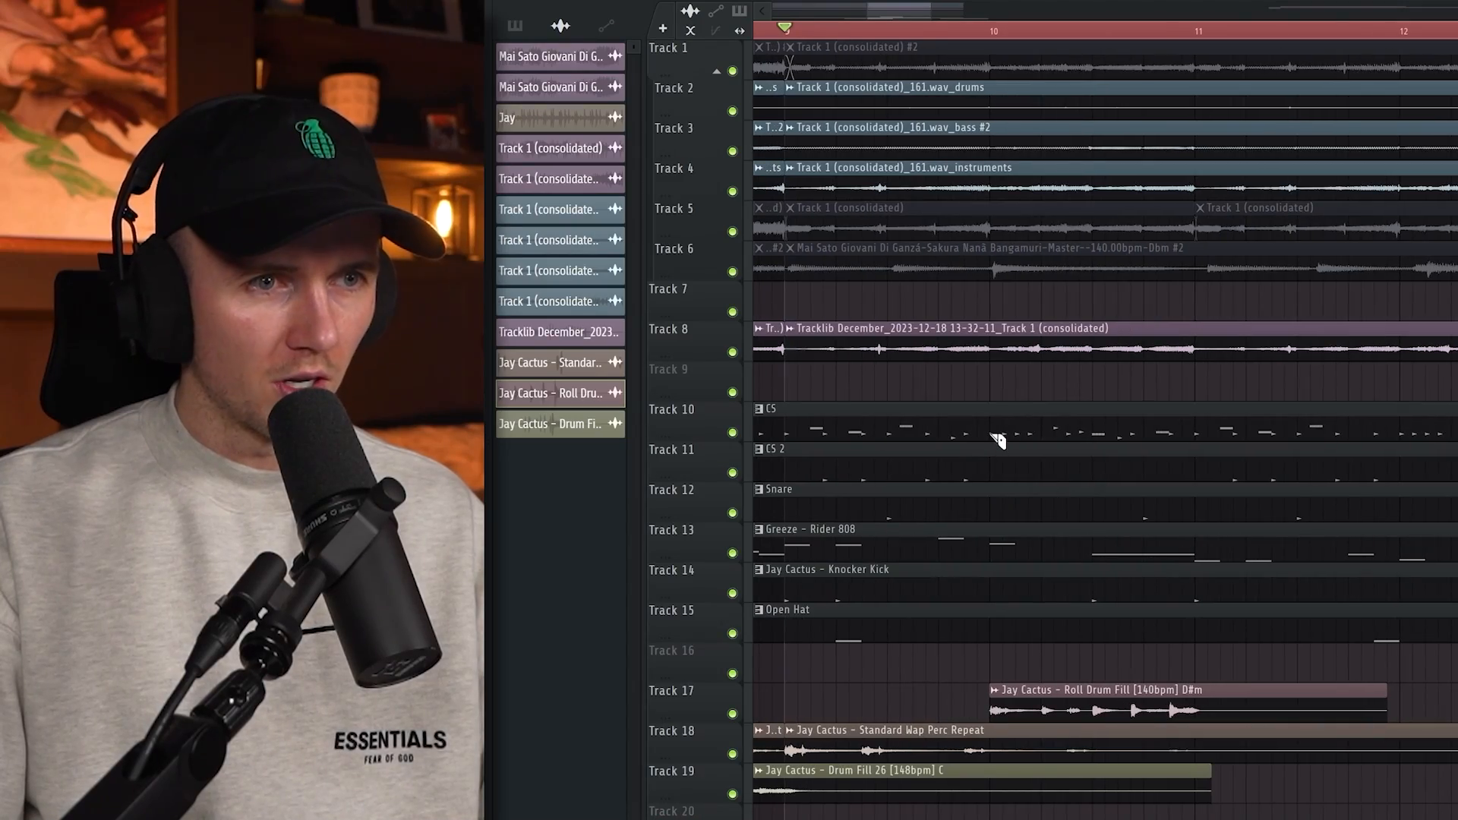
# - Slice the CS pattern clip on Track 10 at bar 10 and cut out the section that follows
pyautogui.click(991, 434)
pyautogui.press('space')
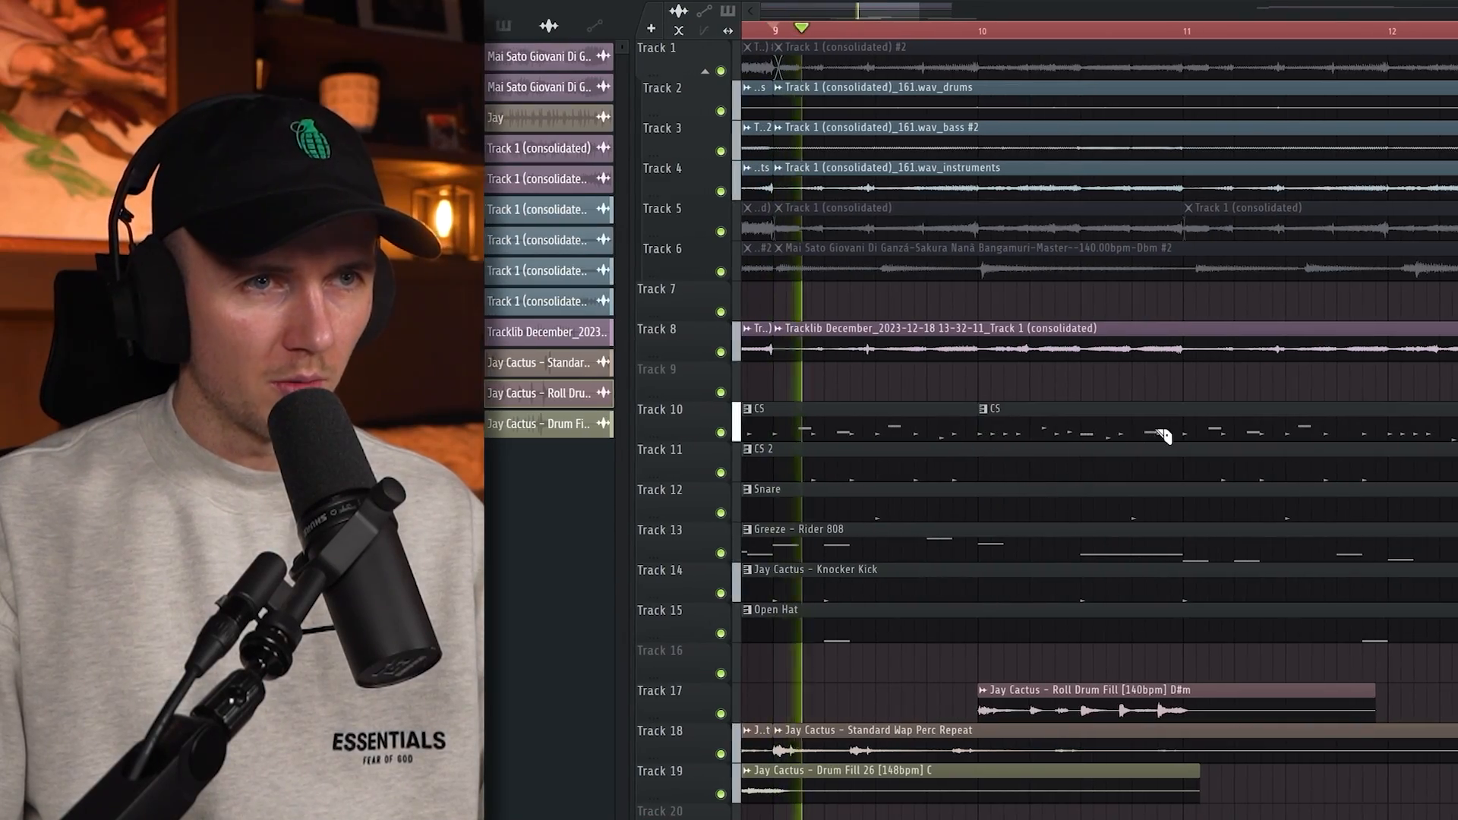
pyautogui.rightClick(1195, 432)
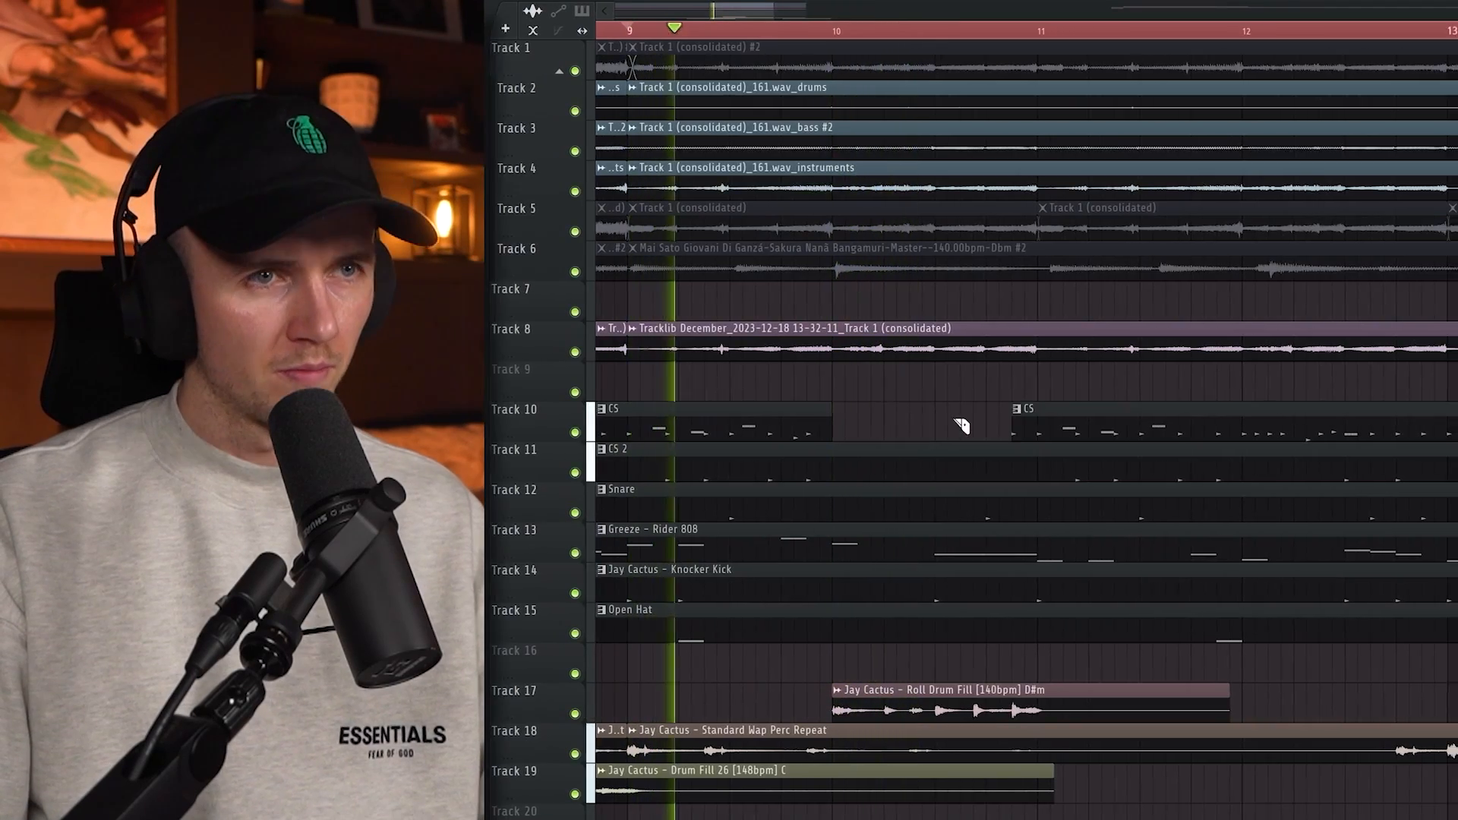
pyautogui.hotkey('ctrl', 'z')
pyautogui.rightClick(968, 430)
pyautogui.rightClick(876, 433)
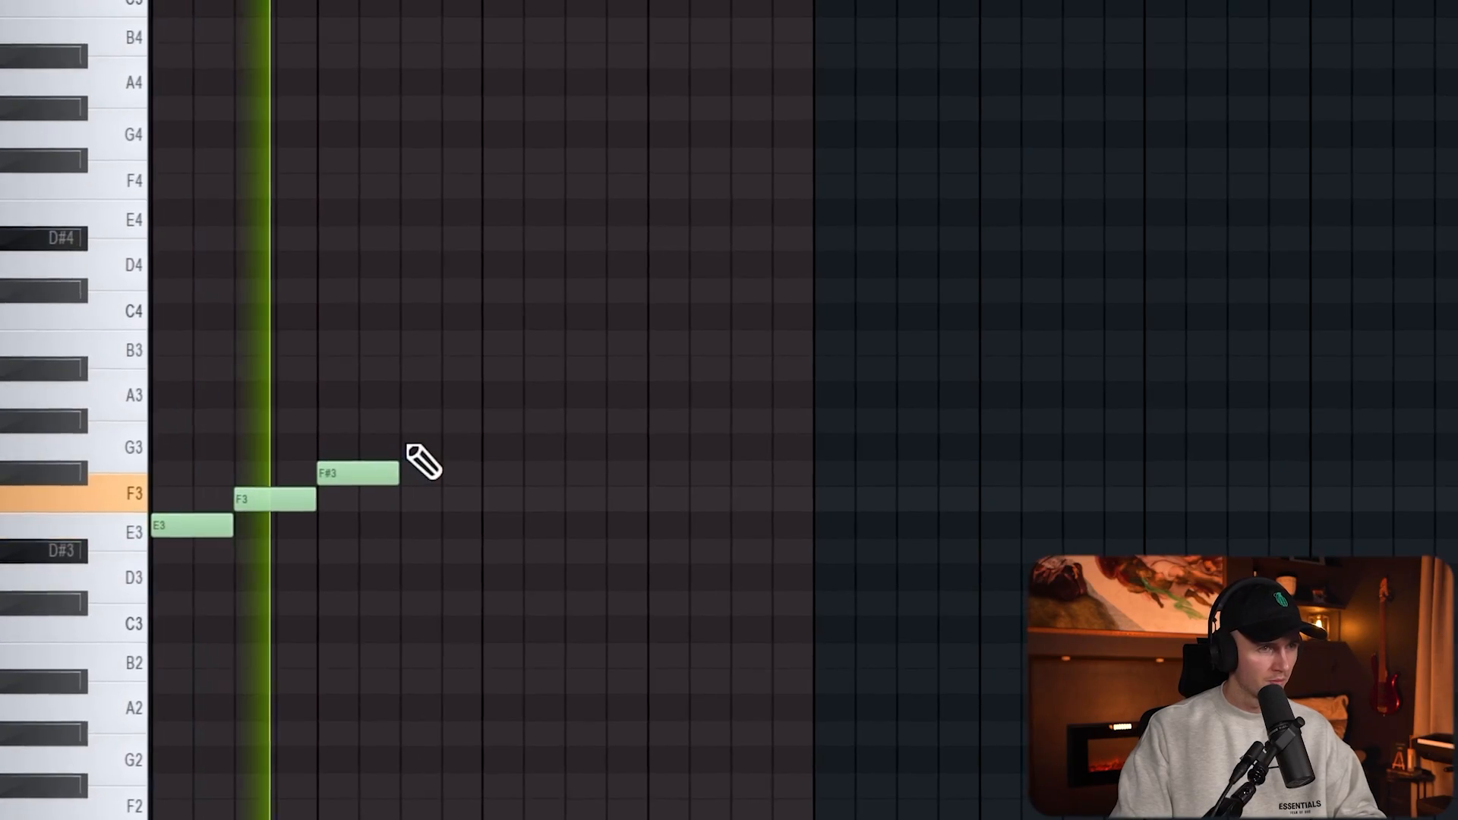
# - Extend the rising chromatic run after F#3 with four more notes, starting at G3 and climbing a semitone each
pyautogui.click(426, 455)
pyautogui.click(469, 433)
pyautogui.click(554, 408)
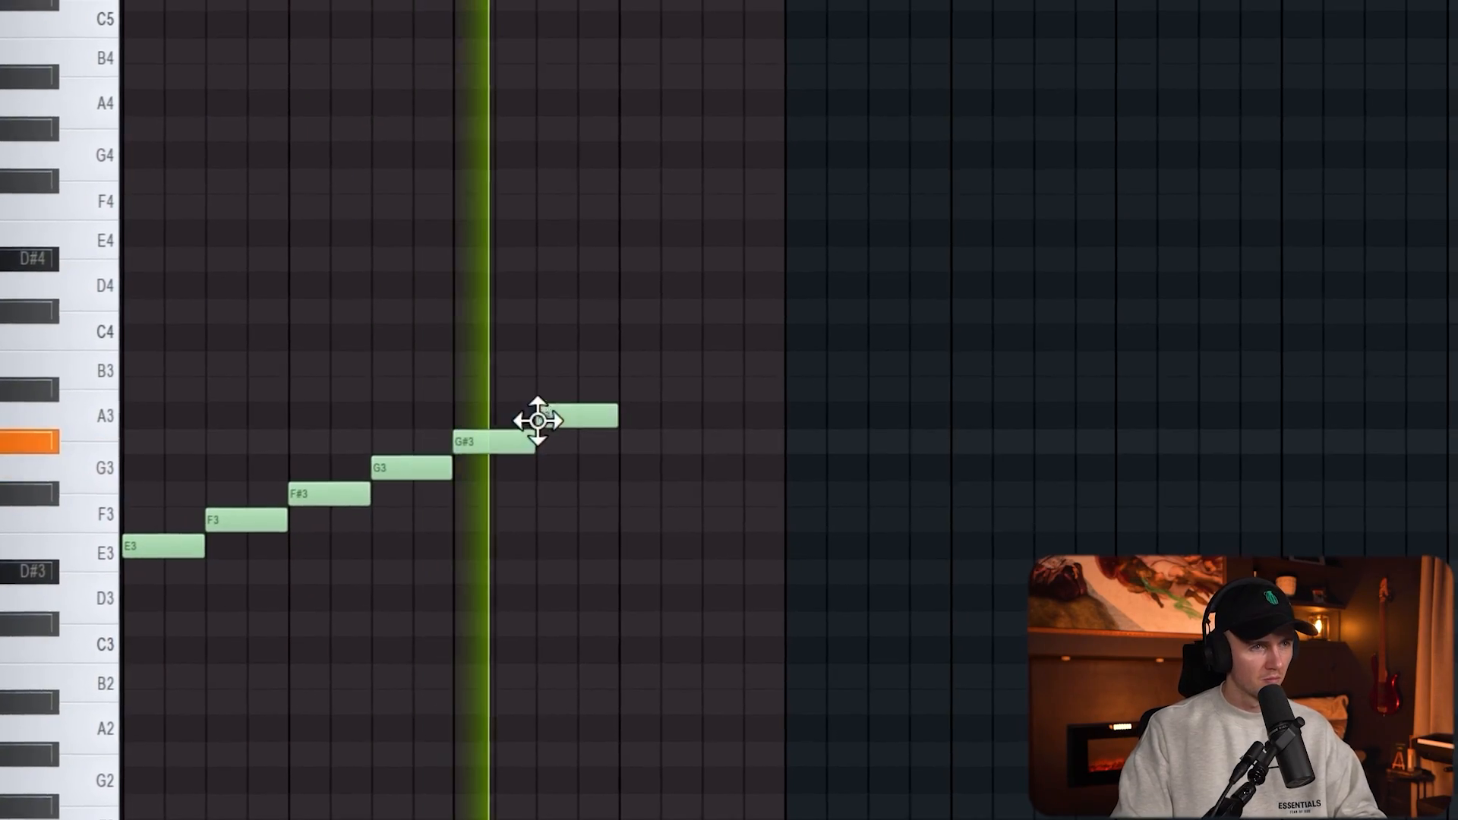
pyautogui.click(635, 381)
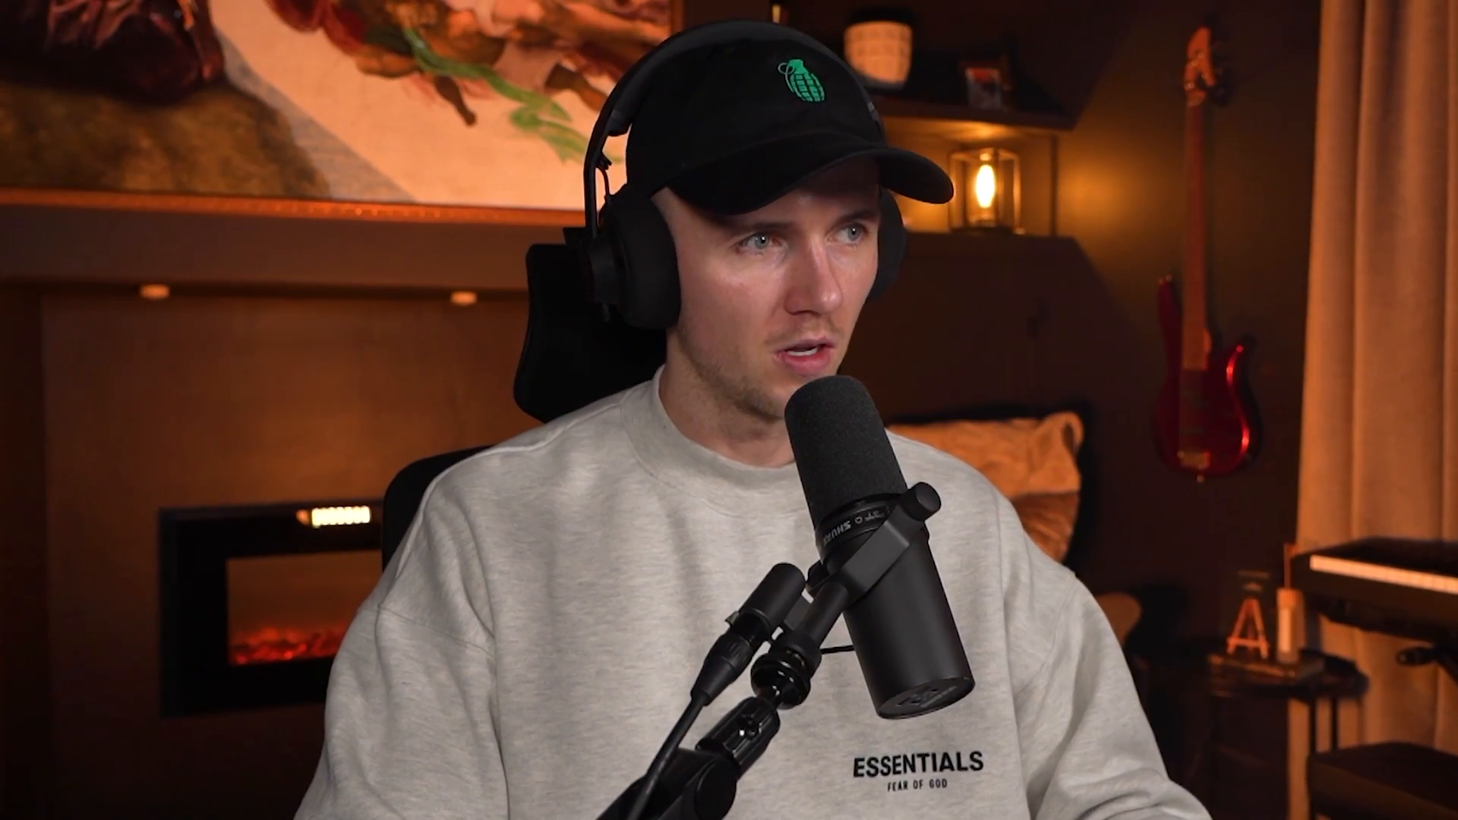
# - Add two more steps to the last channel's row in the step sequencer
pyautogui.click(655, 679)
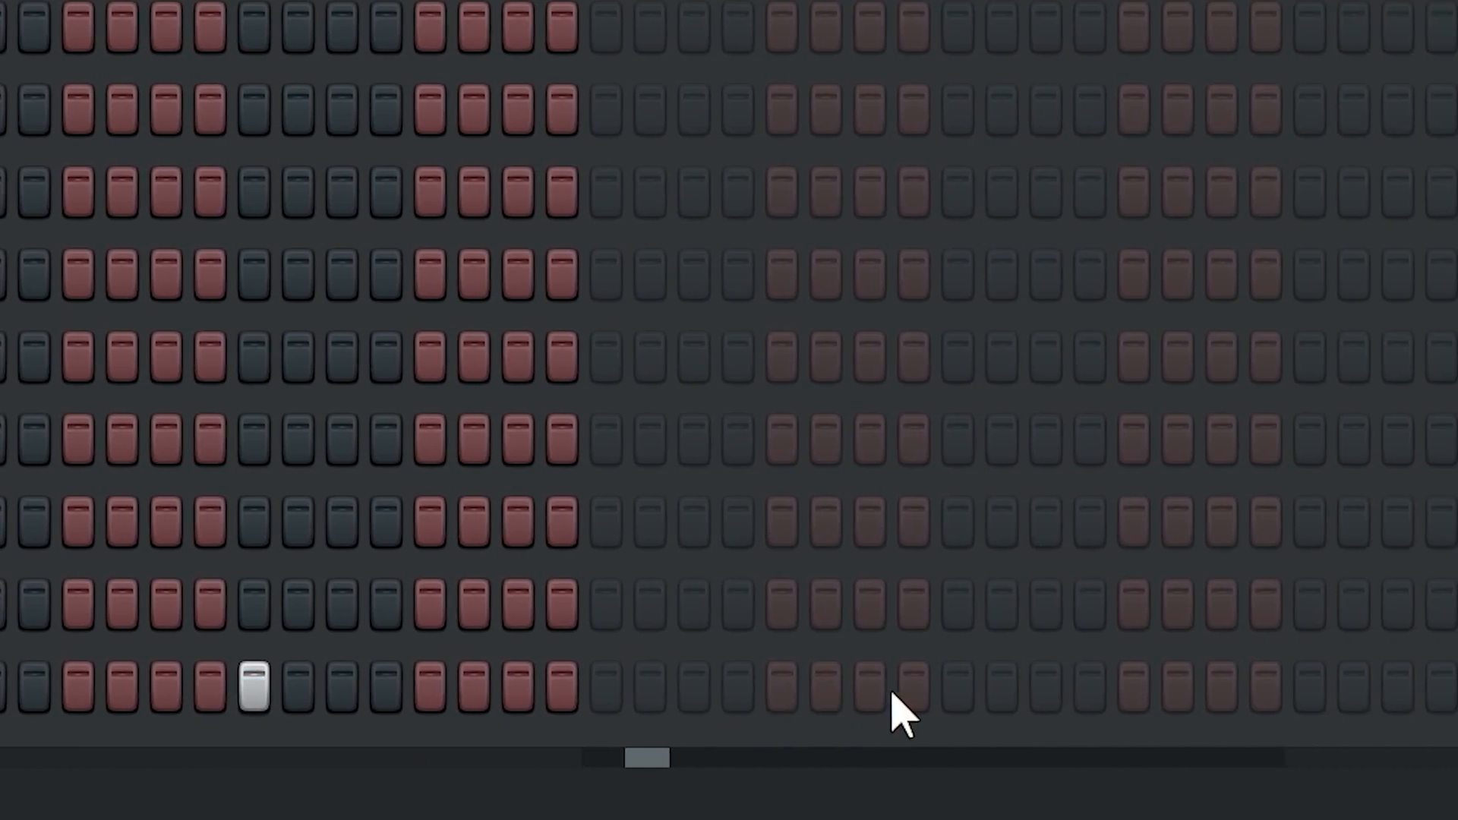
pyautogui.click(757, 688)
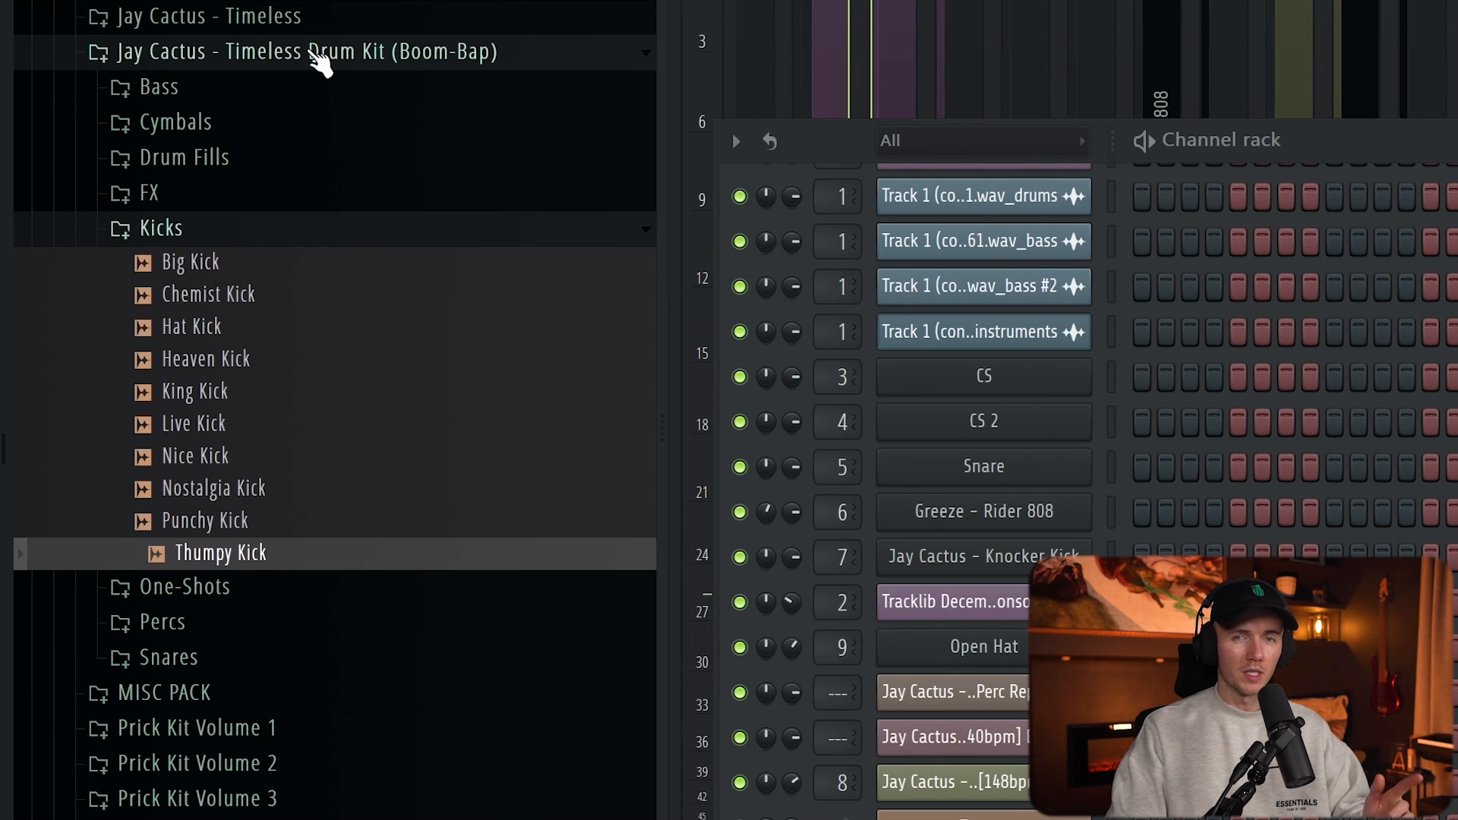
# - Audition the King, Heaven, Hat and Chemist kicks from the Jay Cactus - Timeless Drum Kit (Boom-Bap)
pyautogui.click(263, 390)
pyautogui.press('Up')
pyautogui.press('Up')
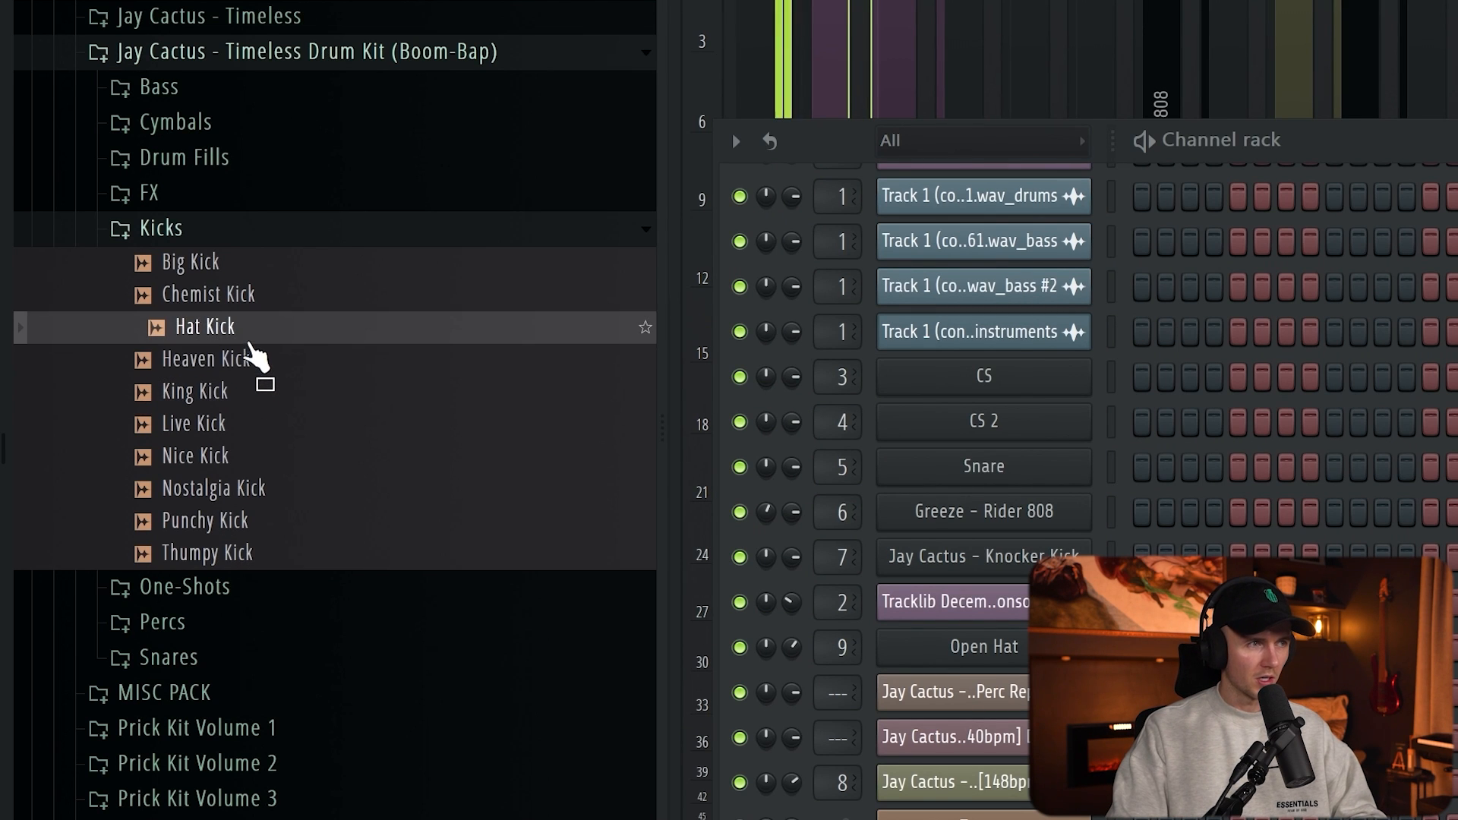
pyautogui.press('Up')
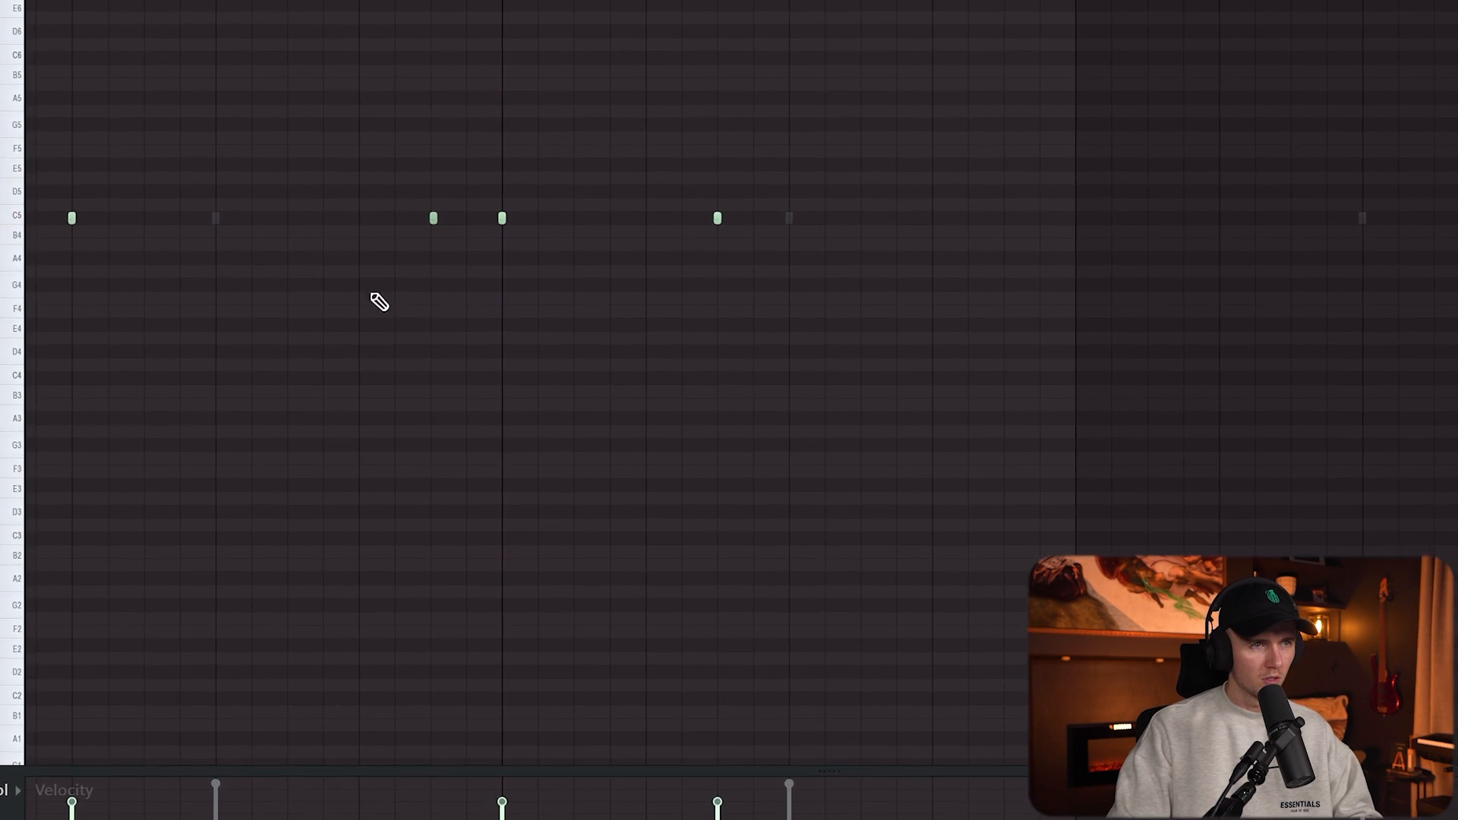
# - Try Hi-Hat 8 from the Timeless kit's Hi-Hats folder in the beat
pyautogui.scroll(-5, 384, 306)
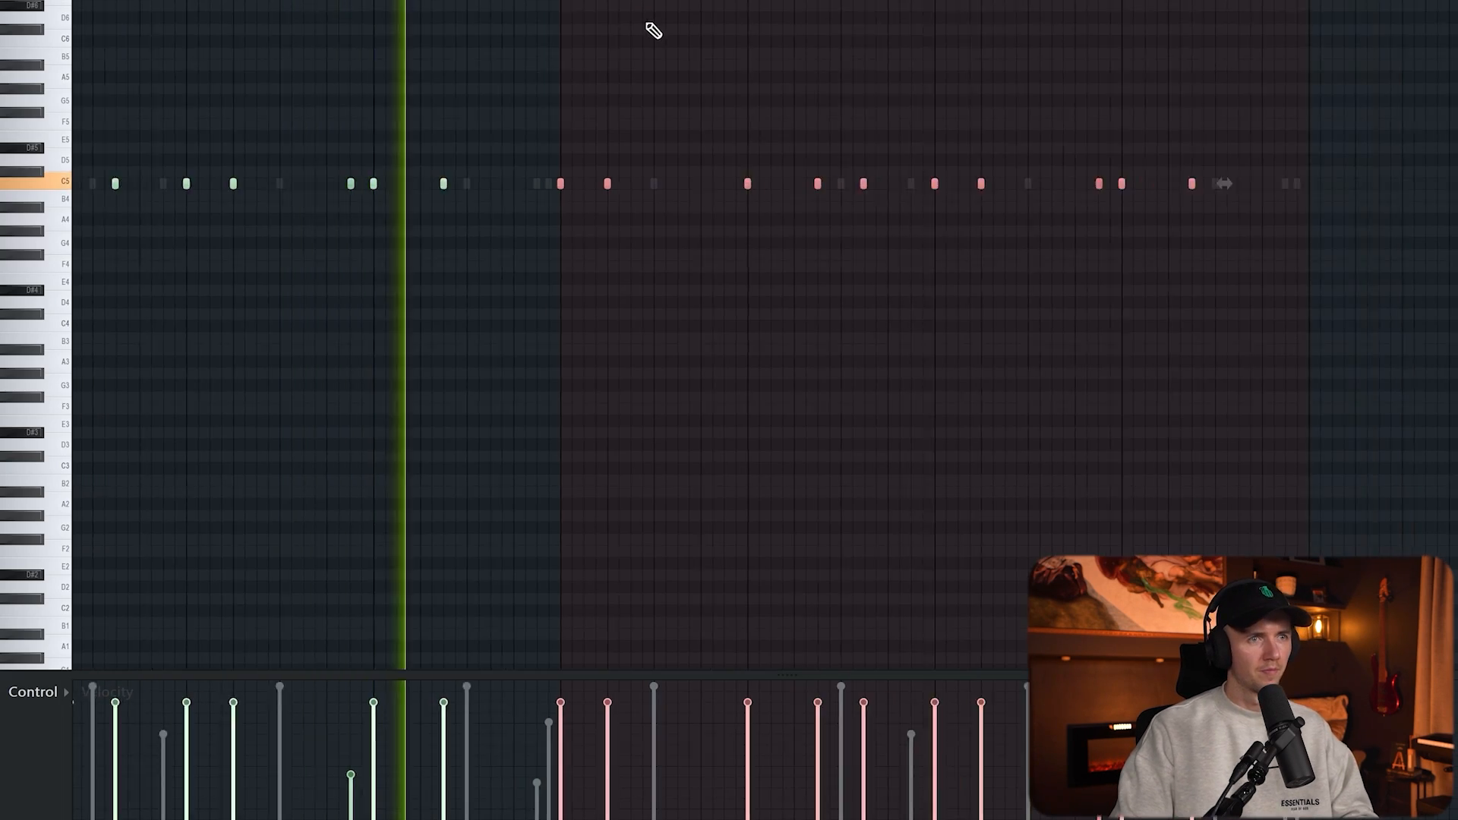
pyautogui.scroll(-3, 653, 30)
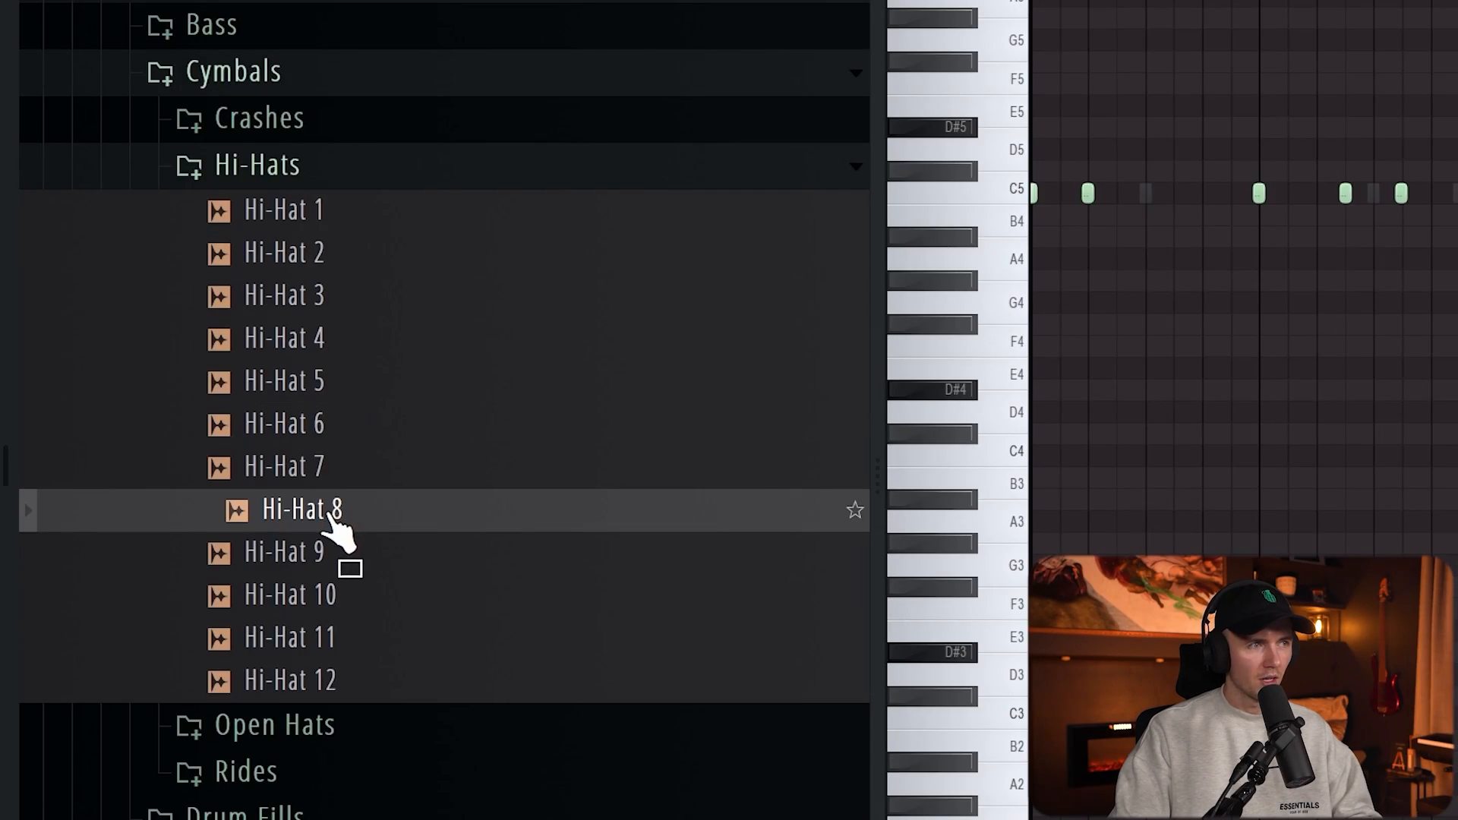
pyautogui.moveTo(335, 524); pyautogui.dragTo(1122, 10)
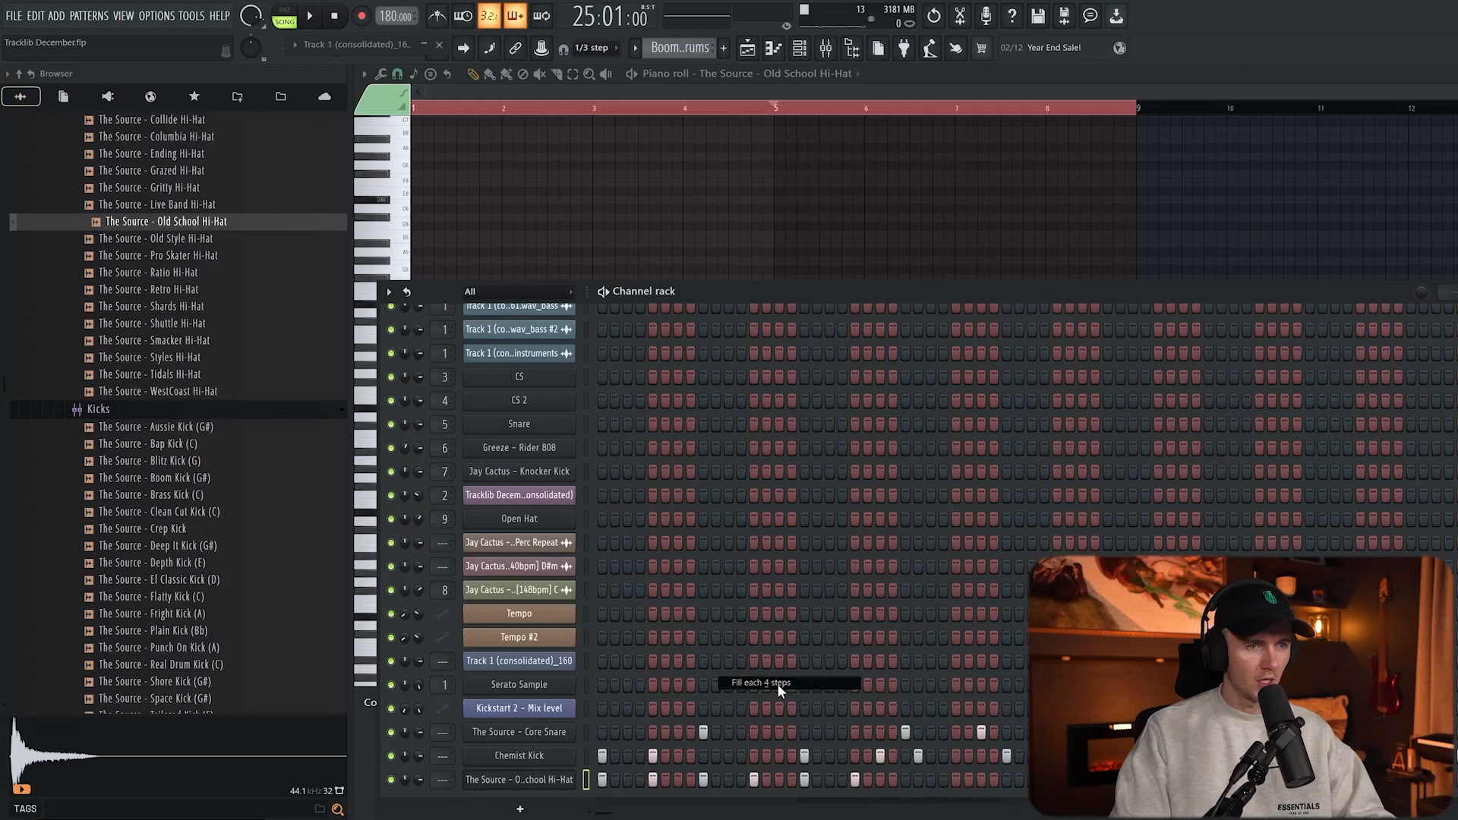
# - Fill each 4 steps on the channel of The Source - Old School Hi-Hat
pyautogui.click(777, 683)
pyautogui.press('F6')
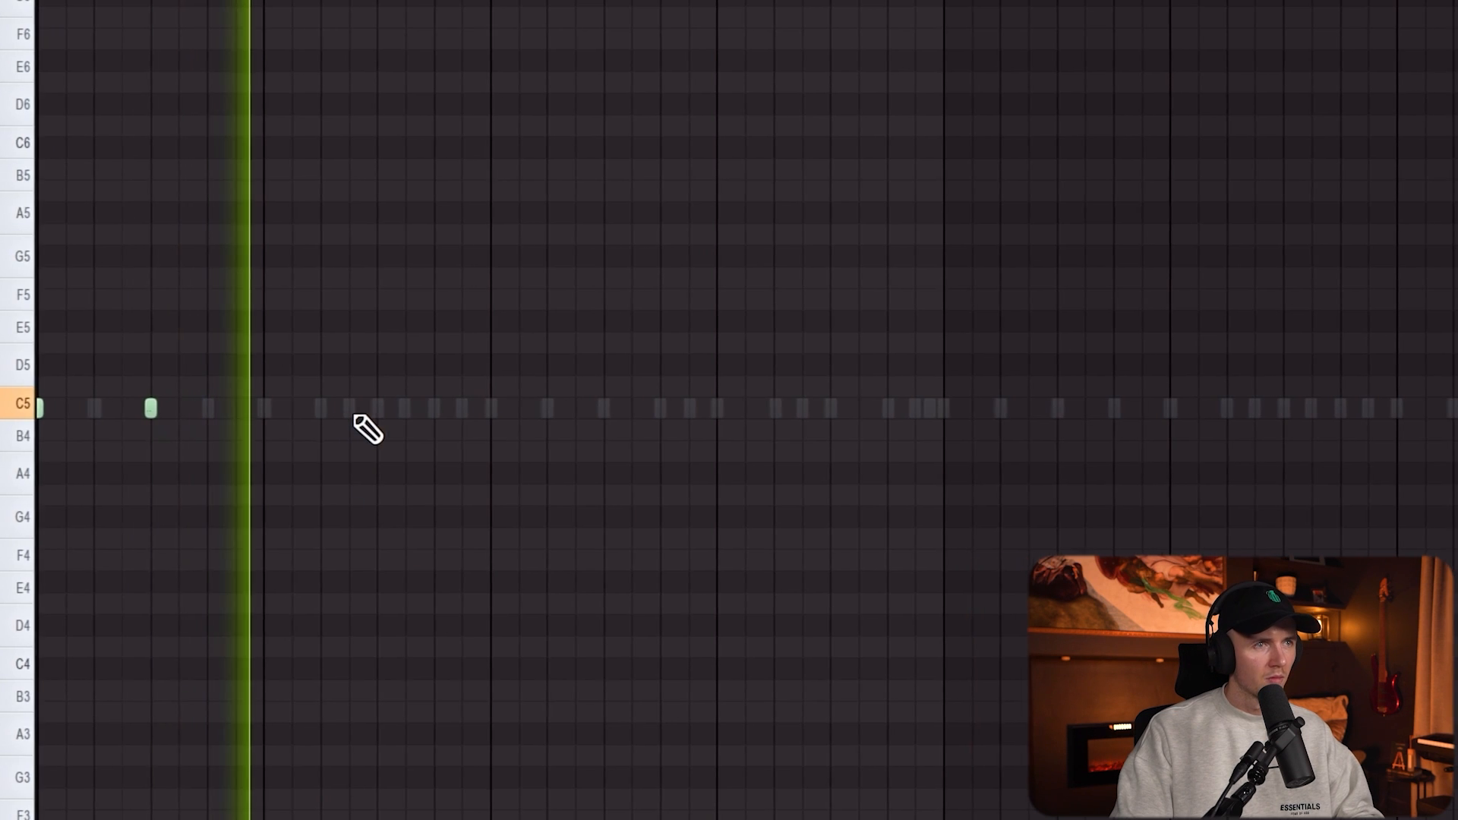
# - Add spaced C5 hits along the piano roll and raise the separate line of four D5 hits in pitch
pyautogui.click(435, 410)
pyautogui.click(548, 410)
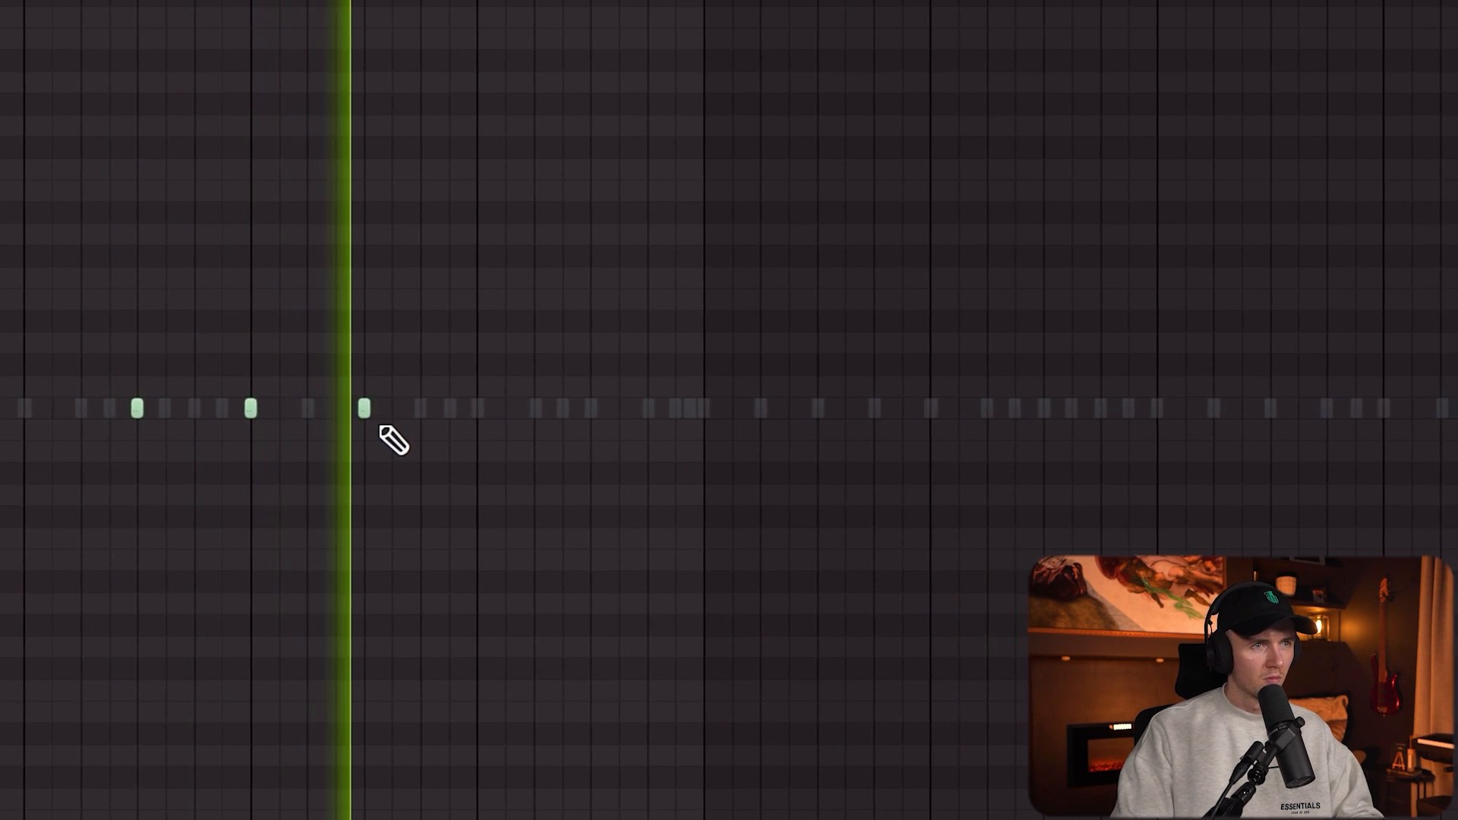
pyautogui.click(530, 409)
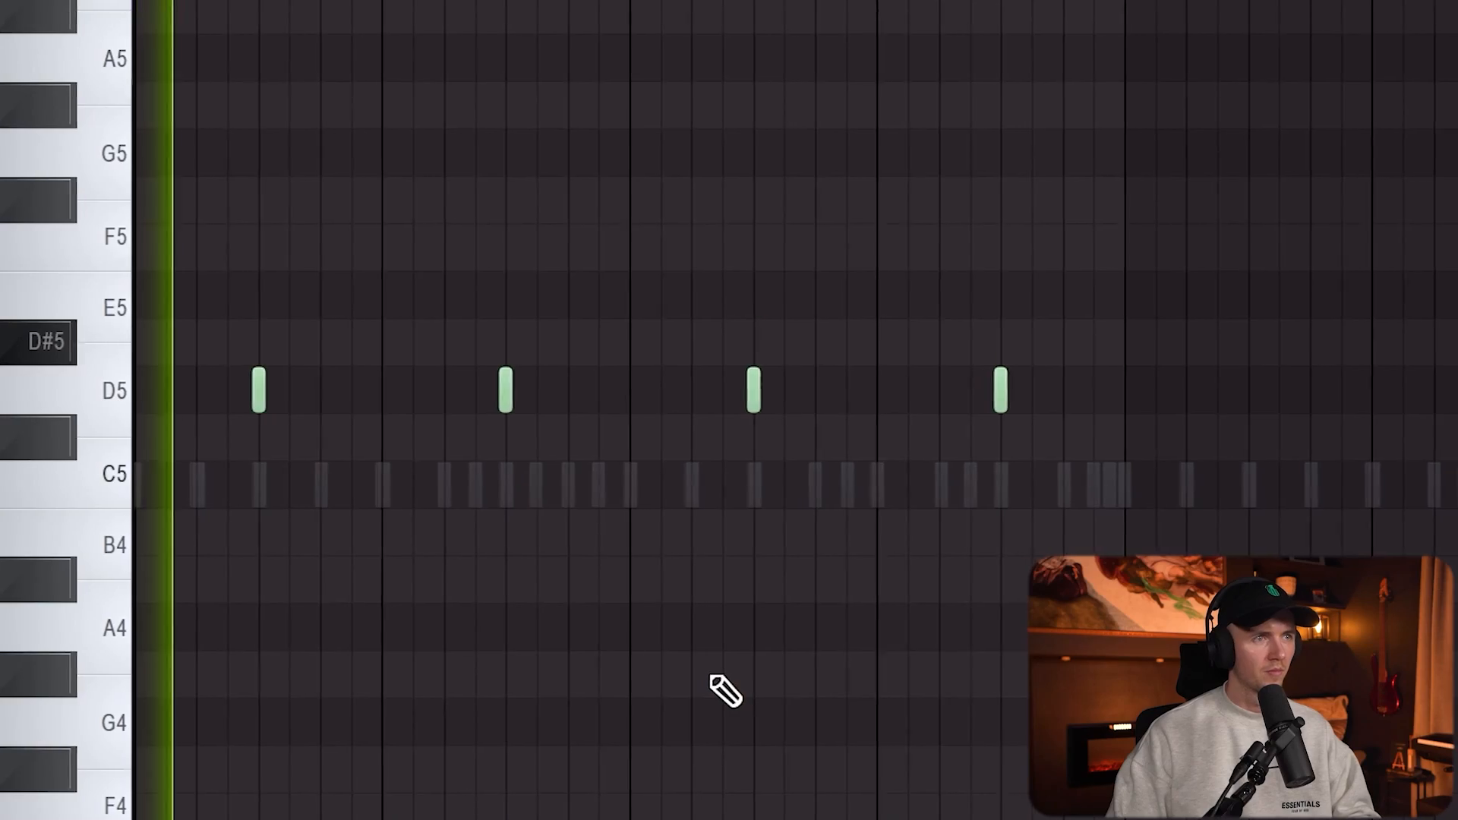
pyautogui.hotkey('shift', 'Up')
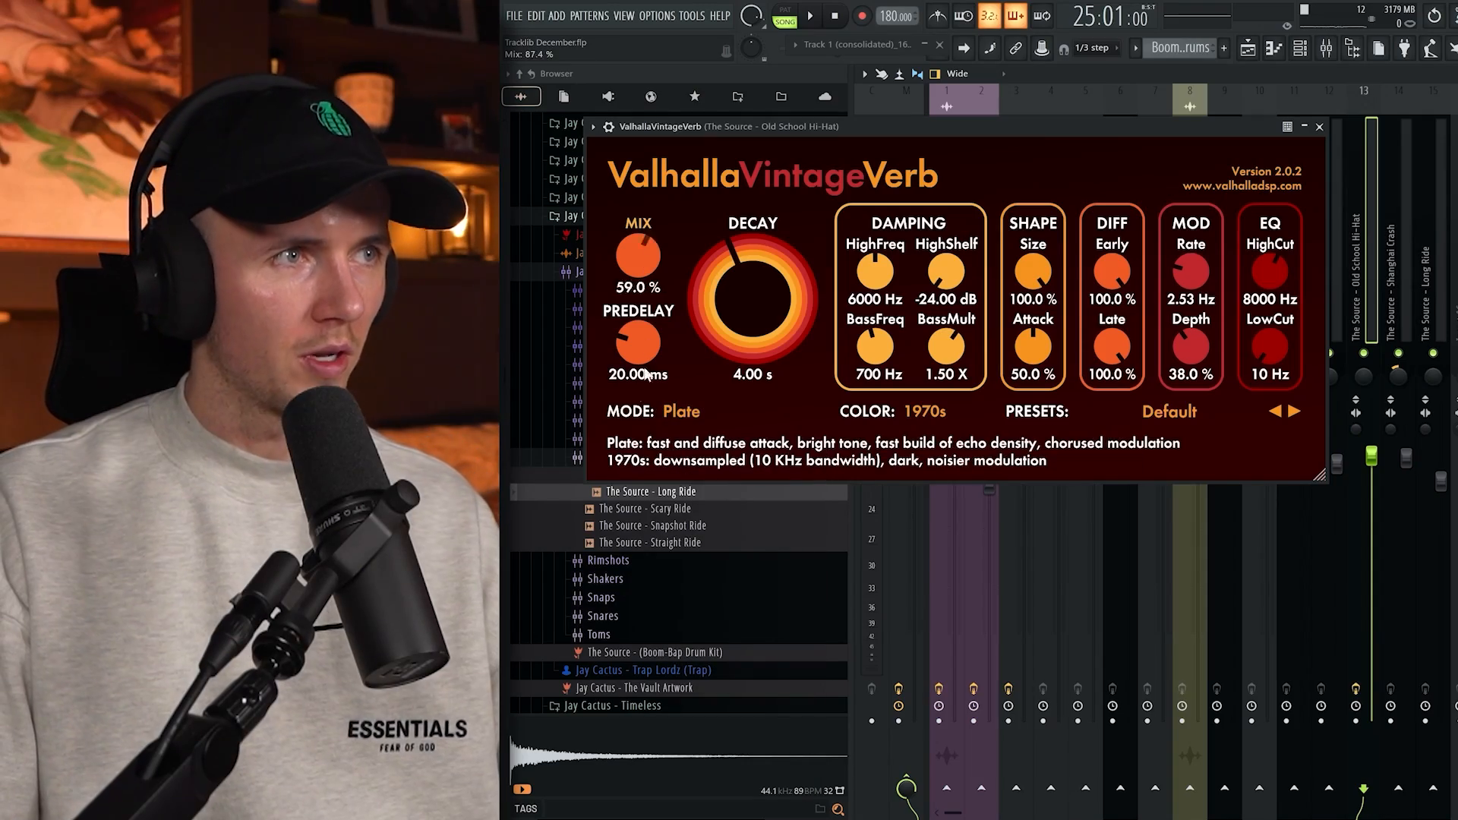
# - Adjust the ValhallaVintageVerb decay on the Old School Hi-Hat and the reverb's low cut on the Core Snare
pyautogui.moveTo(738, 304); pyautogui.dragTo(737, 320)
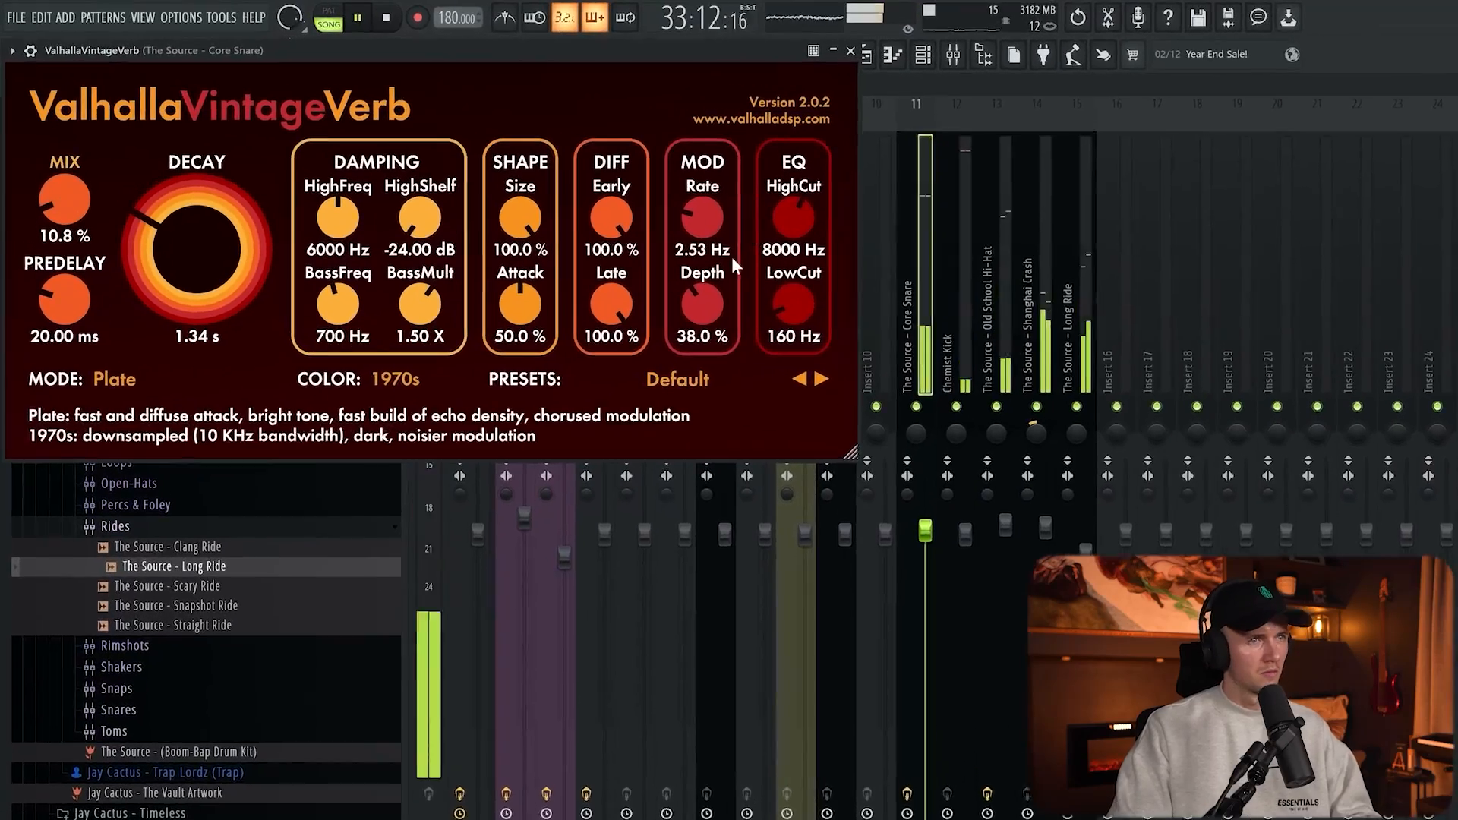
pyautogui.moveTo(793, 304); pyautogui.dragTo(904, 331)
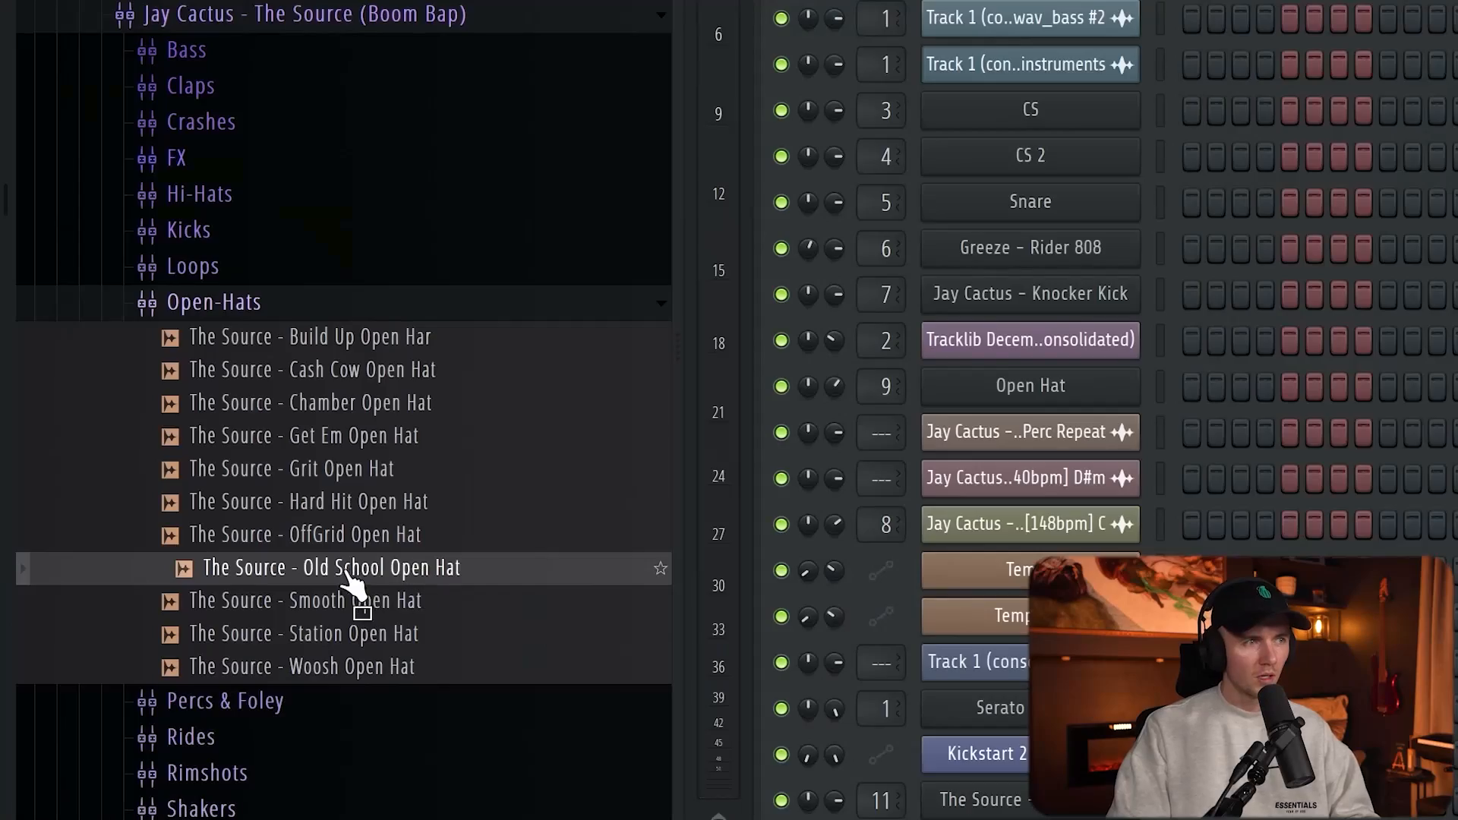
# - Add The Source - Old School Open Hat sample to the beat
pyautogui.moveTo(357, 589); pyautogui.dragTo(358, 794)
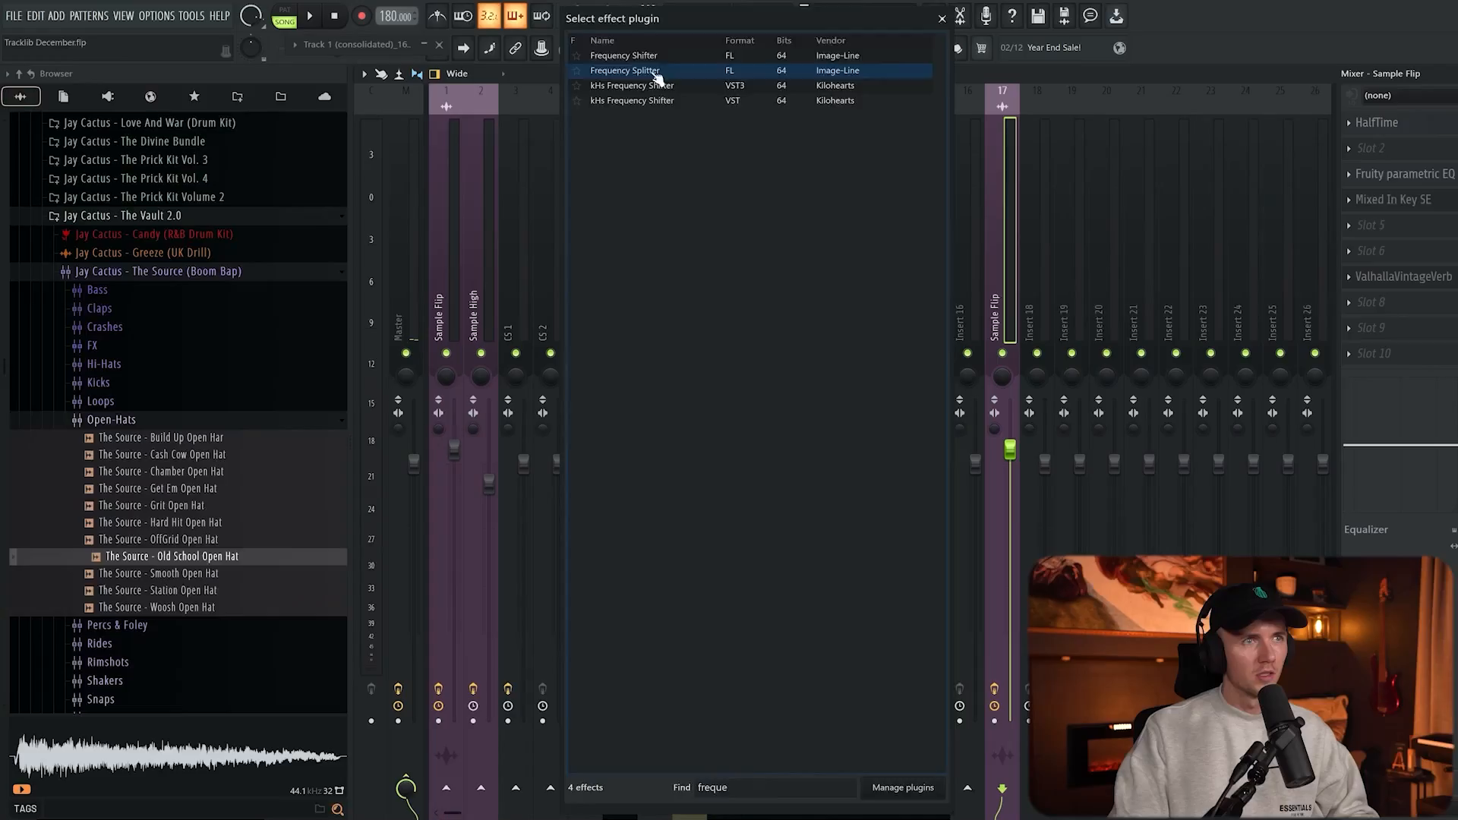
# - Load Frequency Splitter on the Sample Flip mixer track and send one of its bands to Insert 18
pyautogui.doubleClick(655, 72)
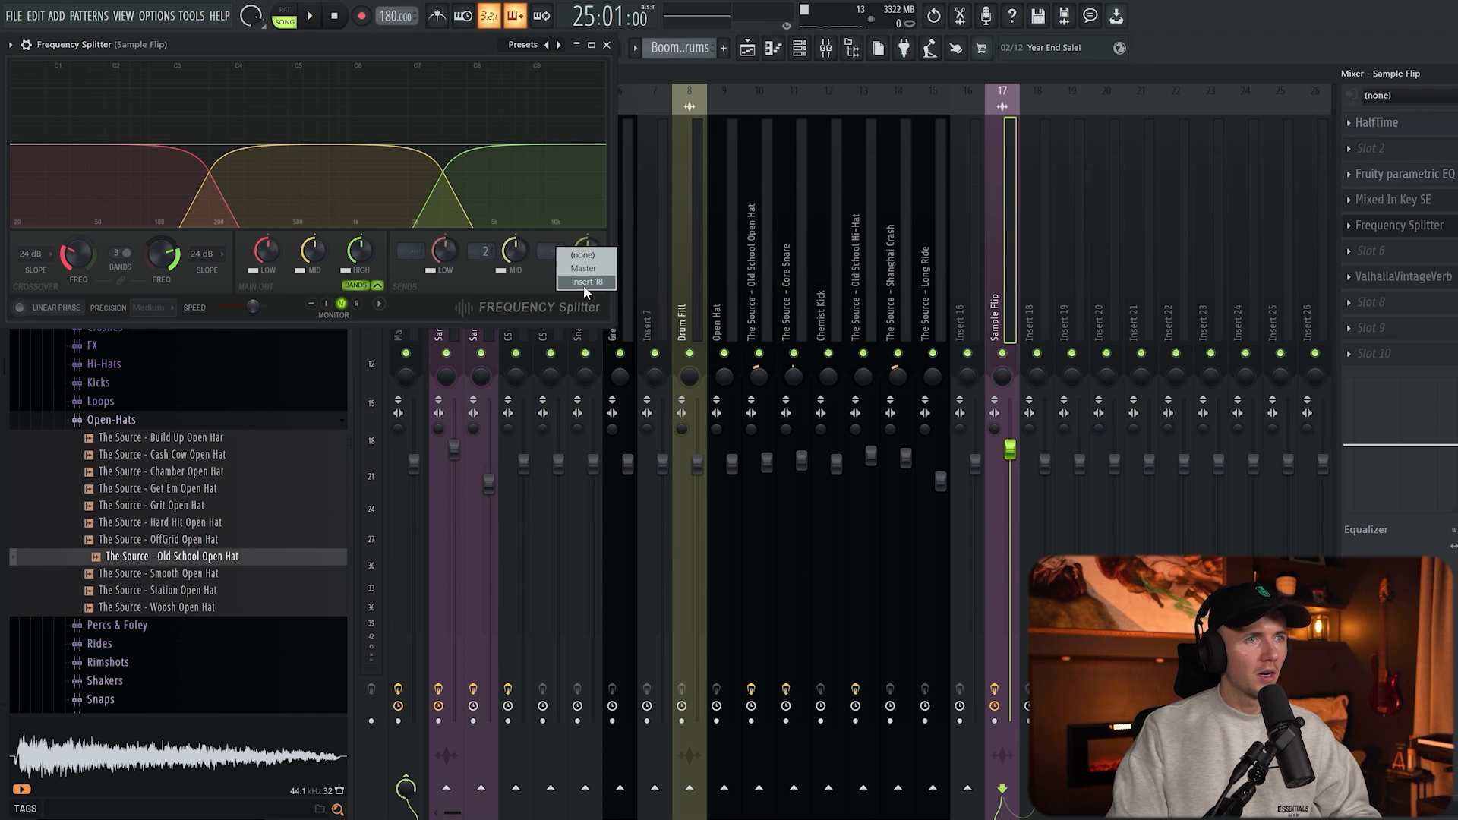
pyautogui.click(585, 283)
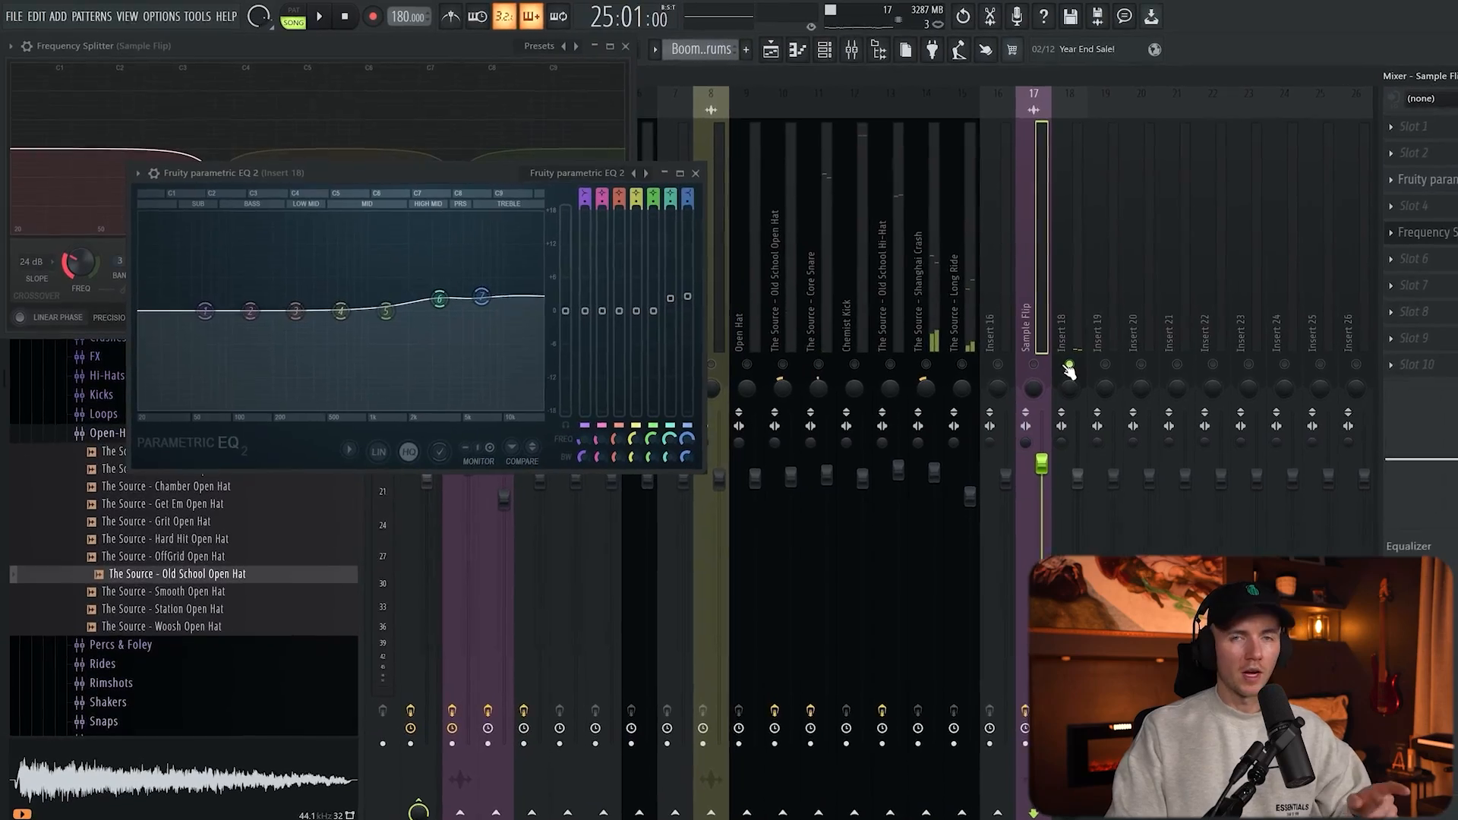
pyautogui.press('space')
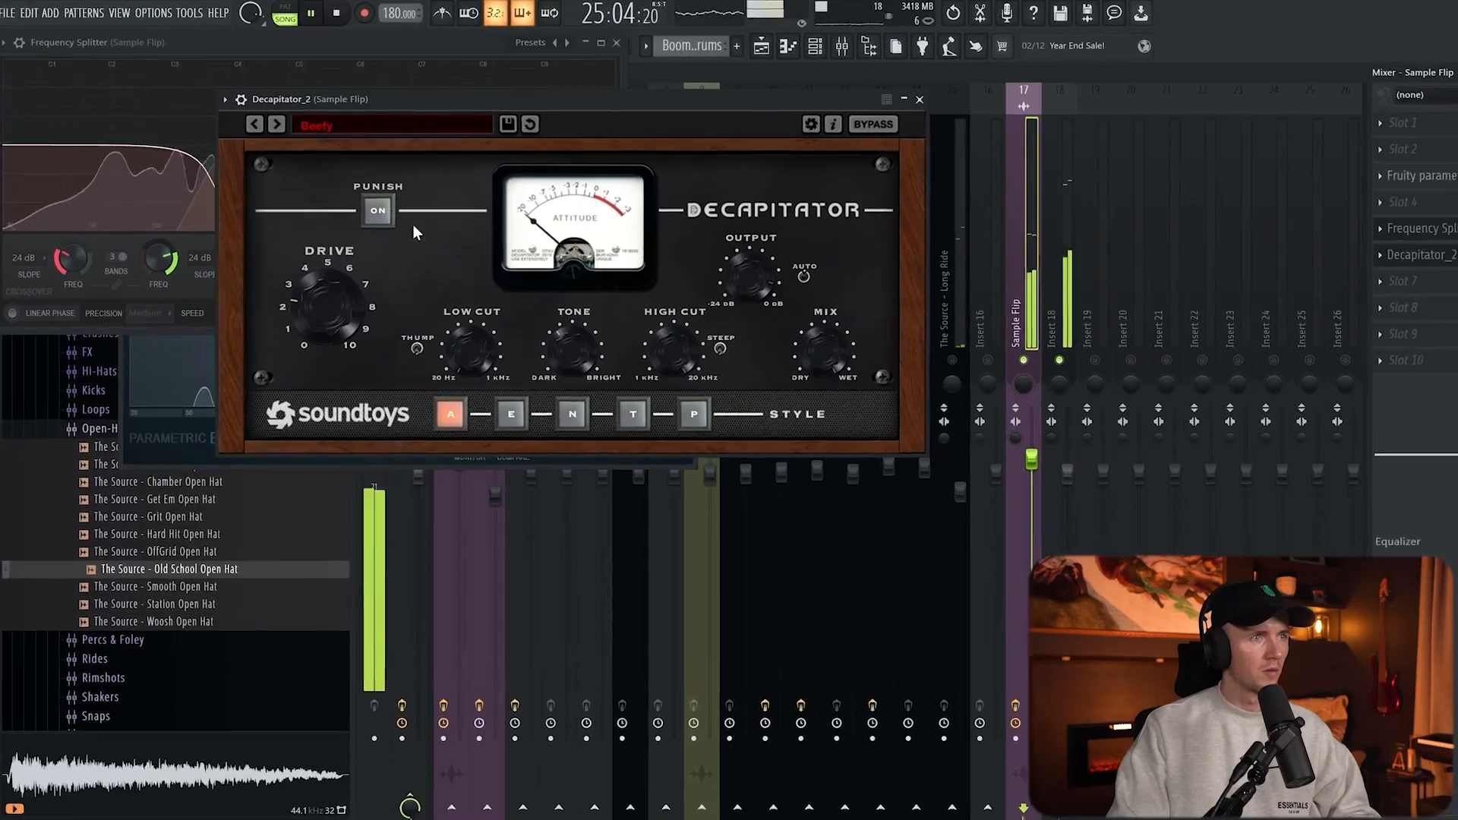
# - Set the Decapitator style on the Sample Flip track to N and audition the processed sample
pyautogui.click(587, 431)
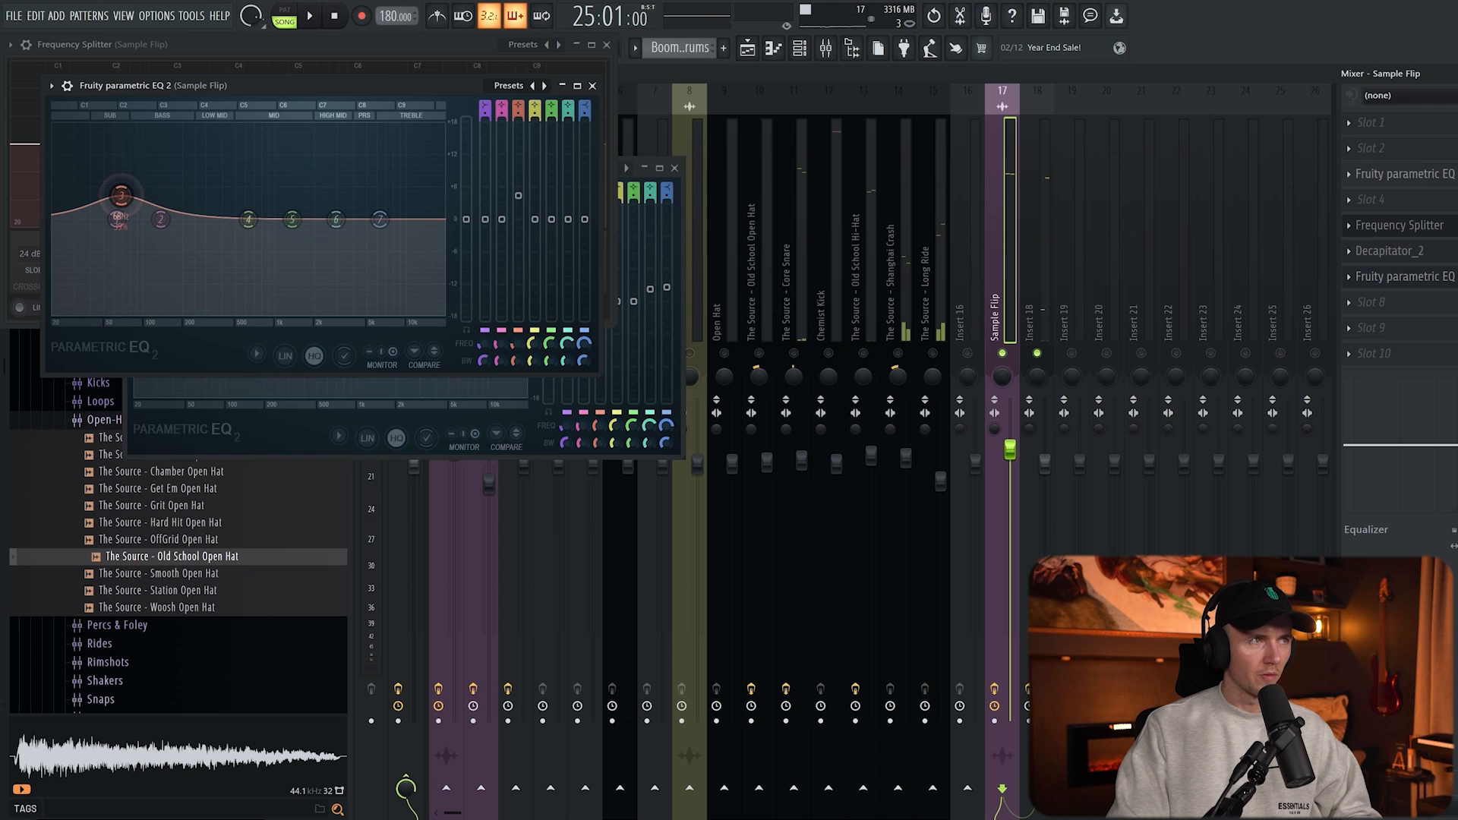
pyautogui.press('space')
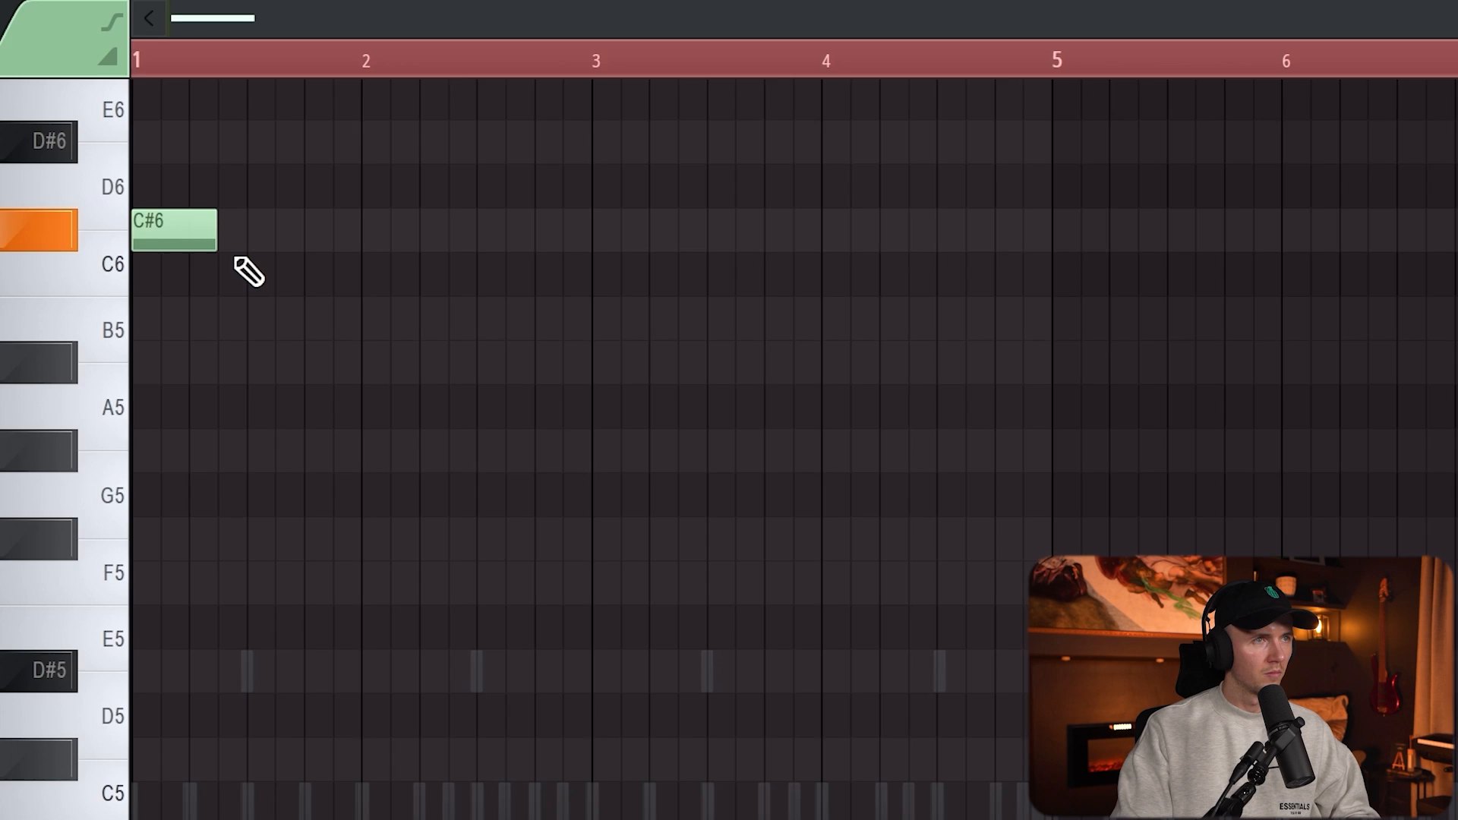
# - Play the pattern and add a C6 note at bar 2 after the opening C#6 note in the piano roll
pyautogui.press('space')
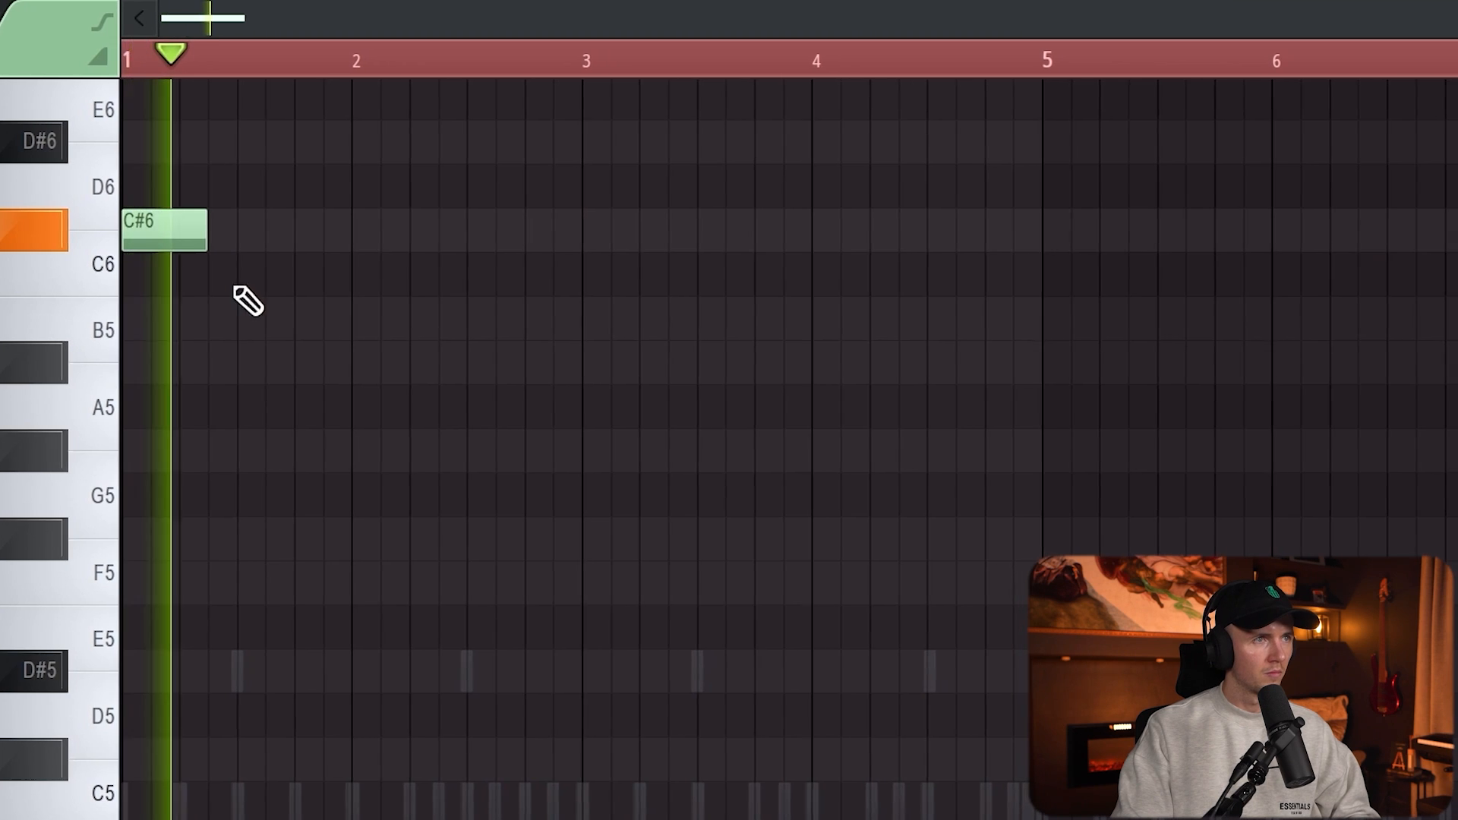
pyautogui.click(357, 274)
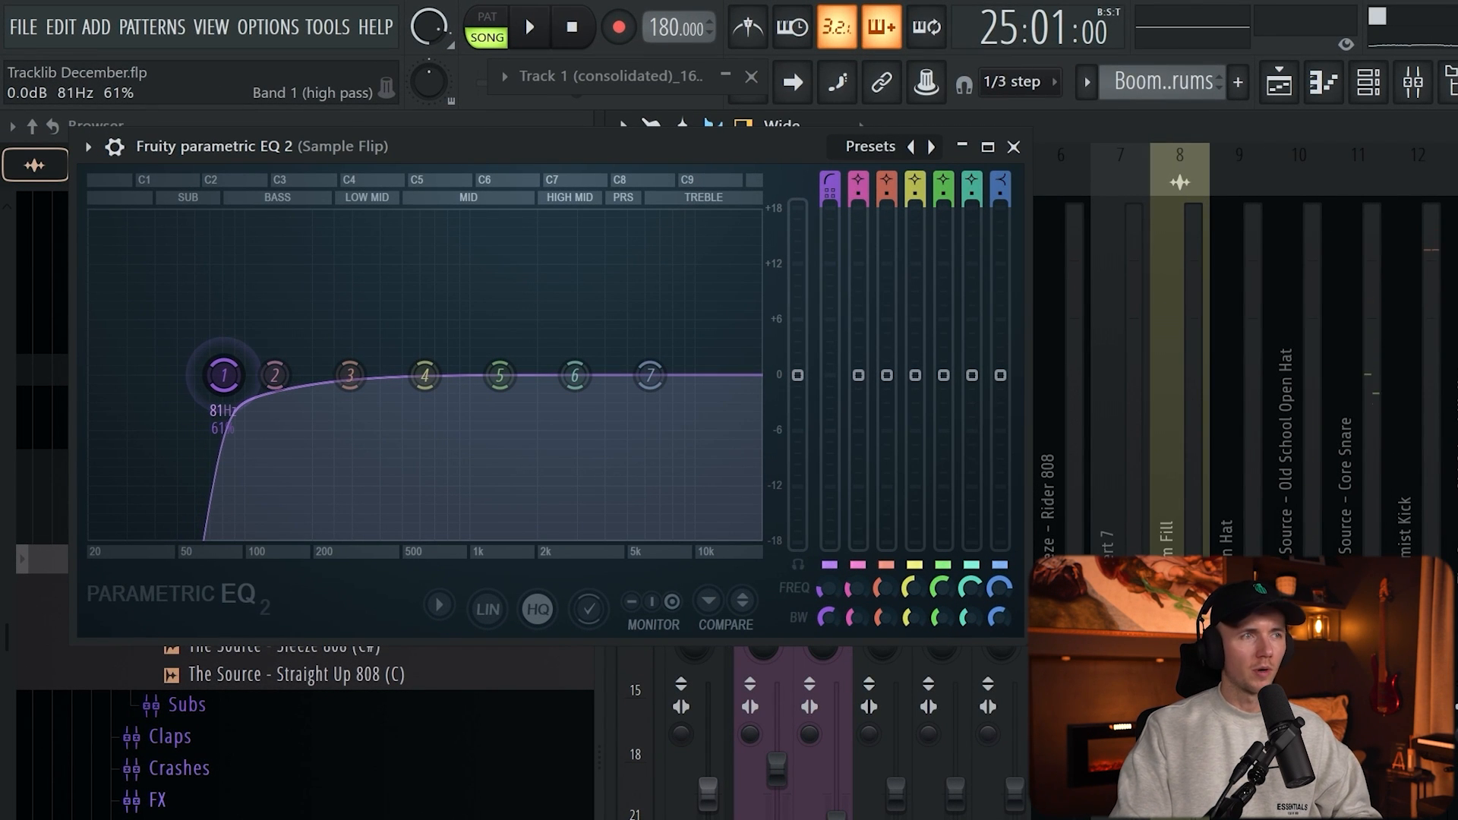
# - Adjust the Kickstart 2 sidechain mix on the Sample Flip track while auditioning the section
pyautogui.press('space')
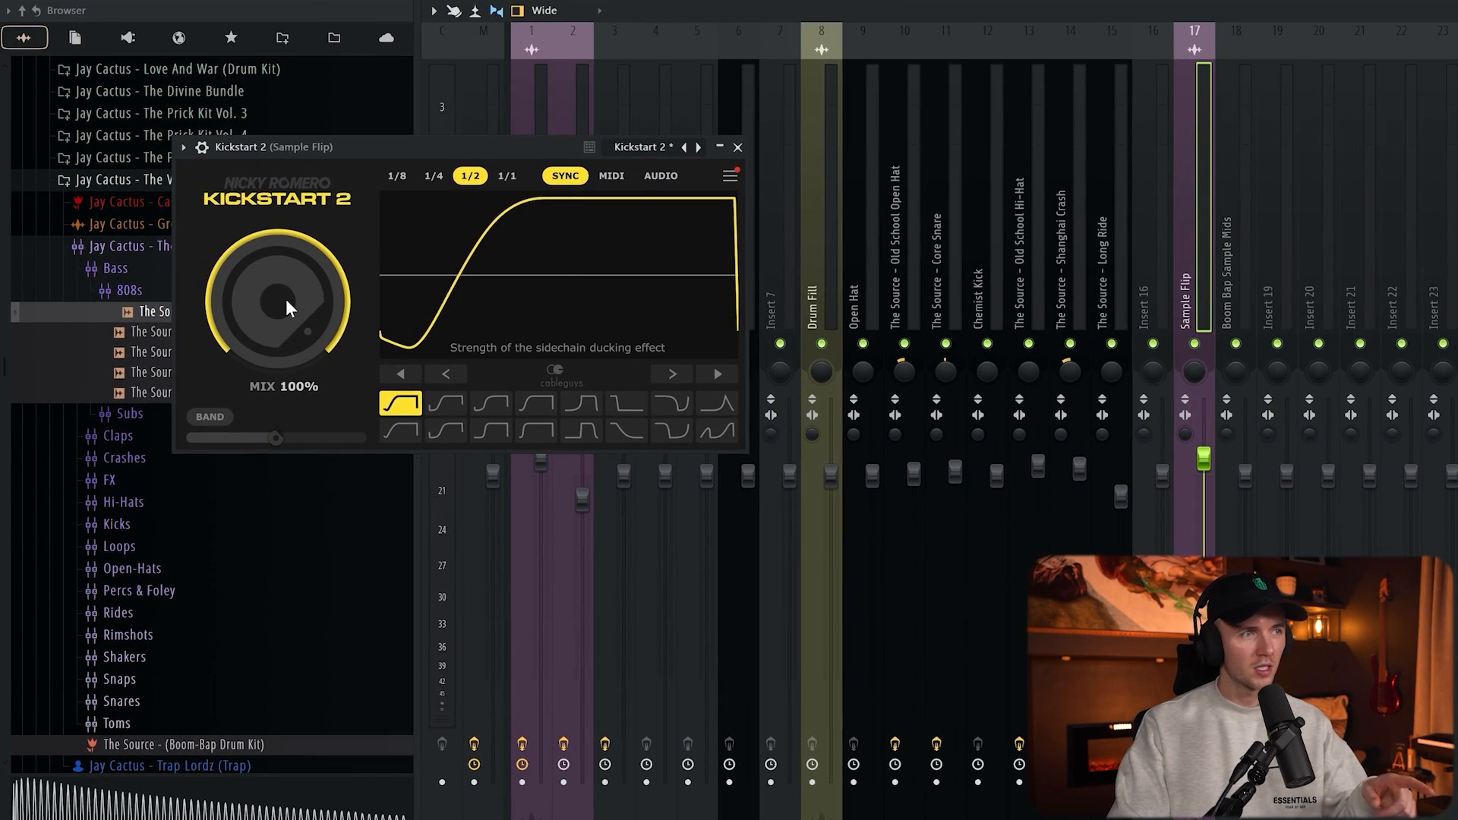
pyautogui.moveTo(286, 298); pyautogui.dragTo(285, 307)
pyautogui.press('space')
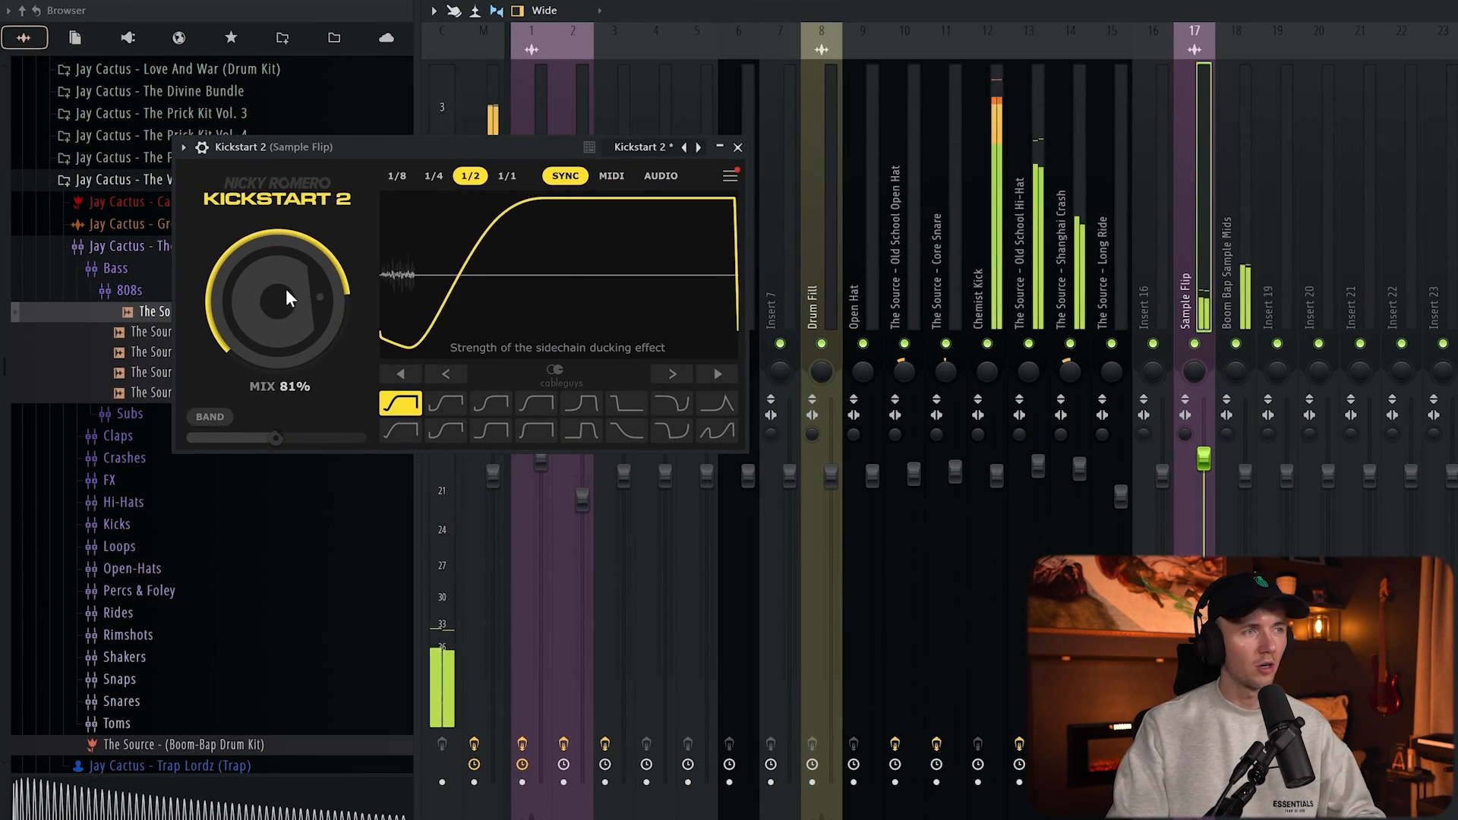
pyautogui.moveTo(288, 288); pyautogui.dragTo(319, 329)
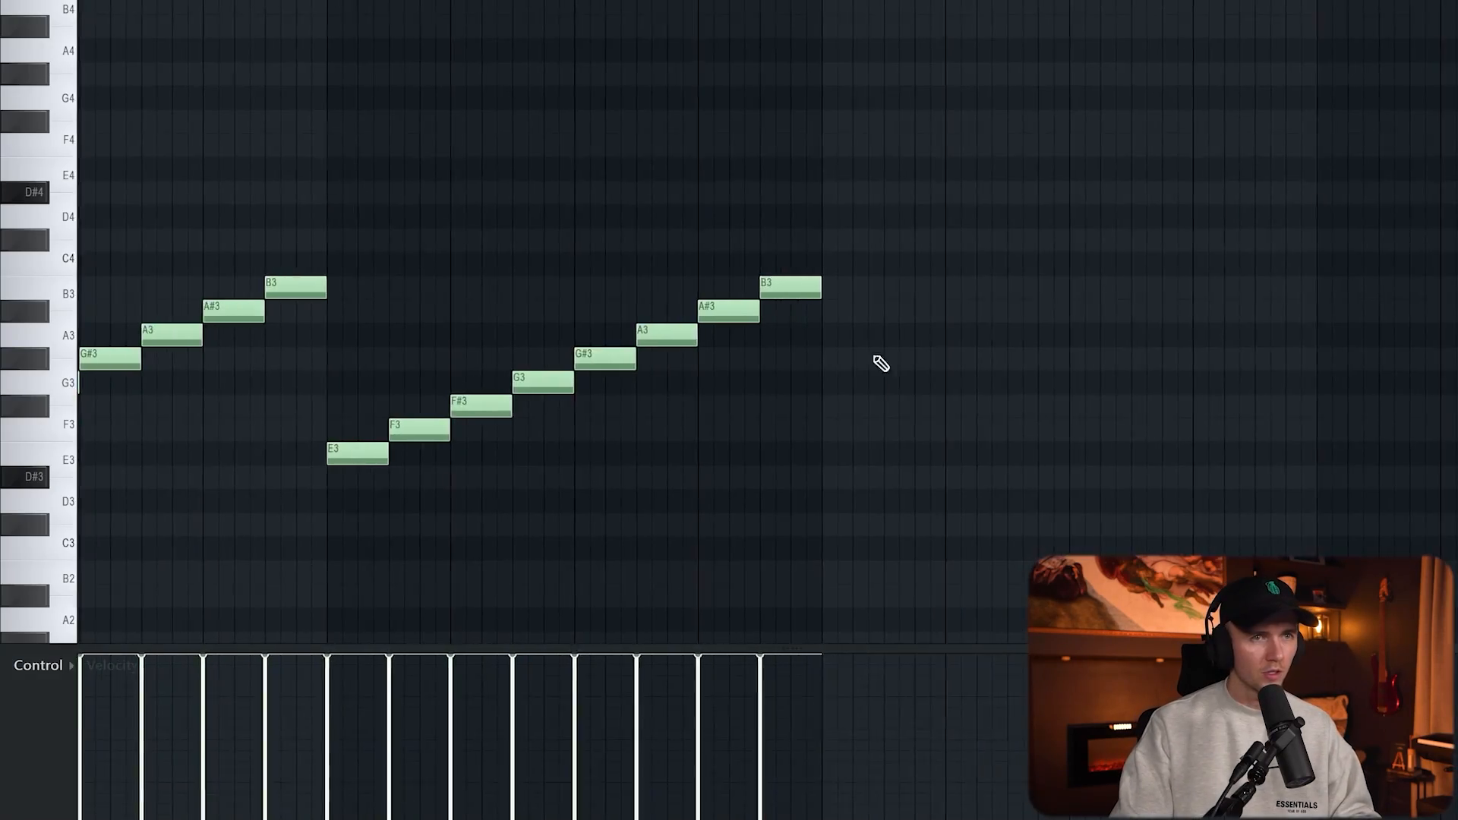
# - Move the last three notes of the first sample-chop run down to C#3, D3 and D#3, and select the second run's closing notes
pyautogui.hscroll(-3, 875, 357)
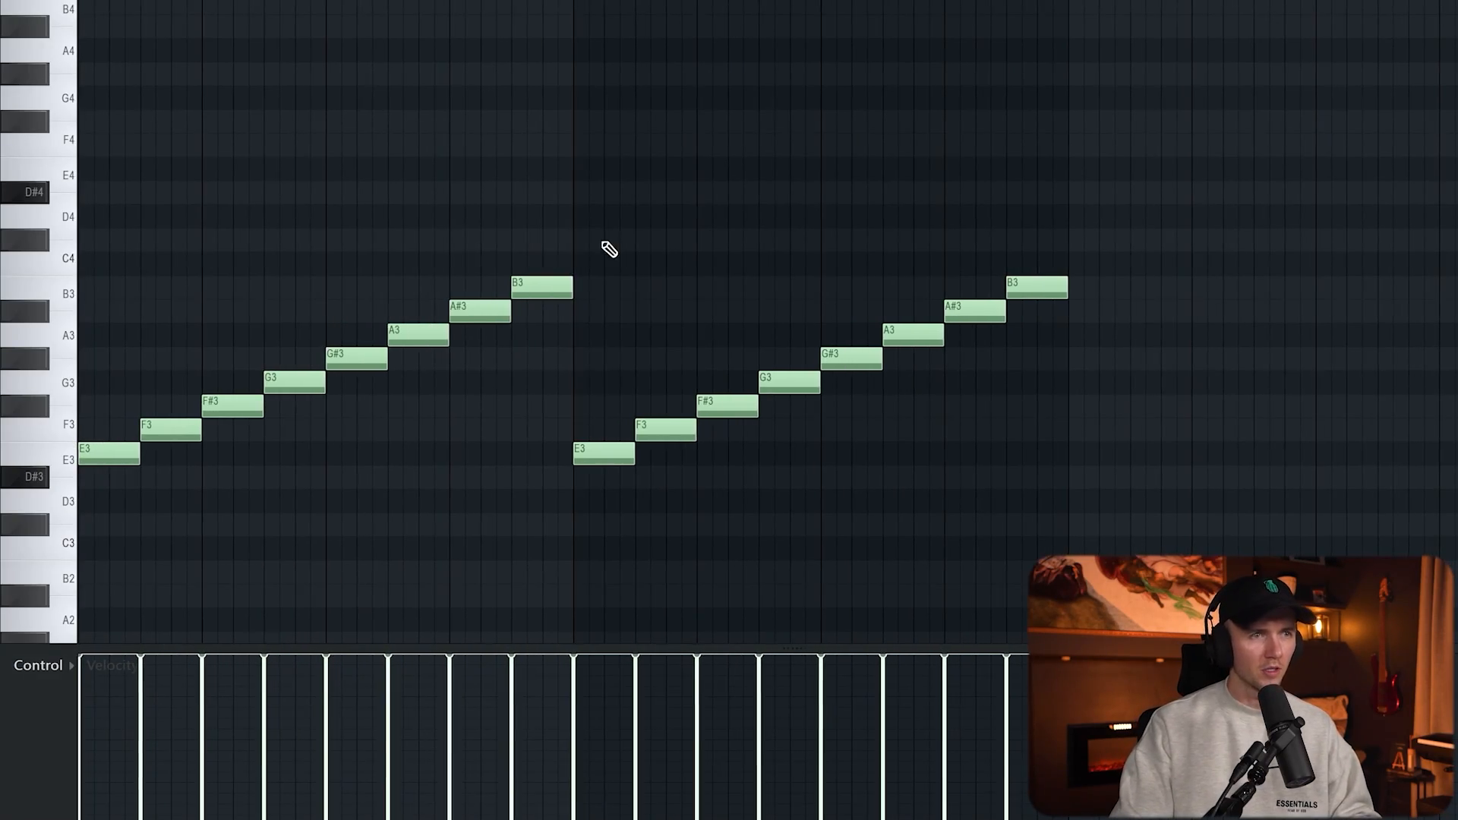
pyautogui.moveTo(599, 229); pyautogui.dragTo(403, 370)
pyautogui.moveTo(415, 341); pyautogui.dragTo(404, 521)
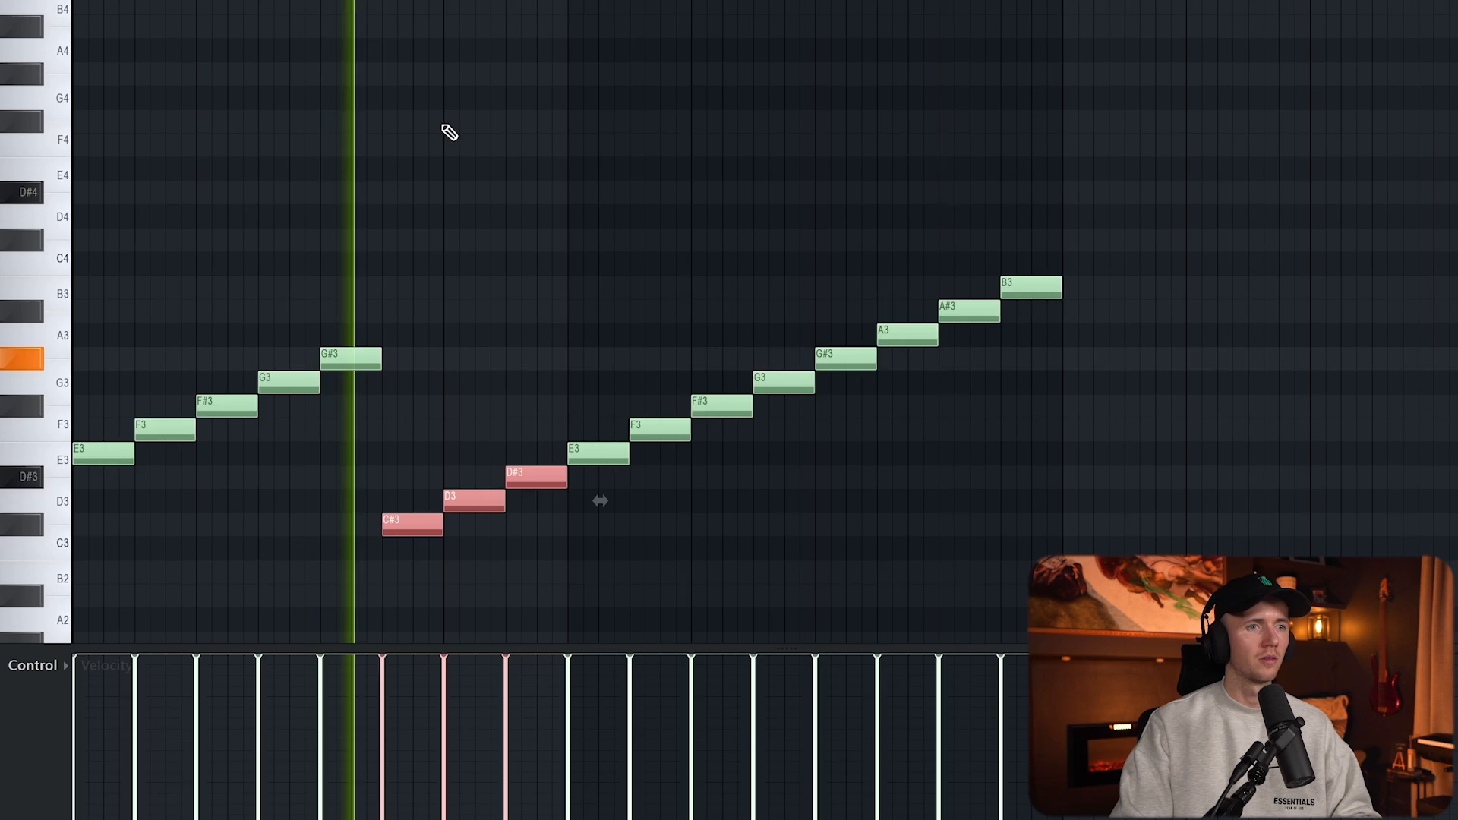
pyautogui.keyDown('ctrl'); pyautogui.click(450, 228); pyautogui.keyUp('ctrl')
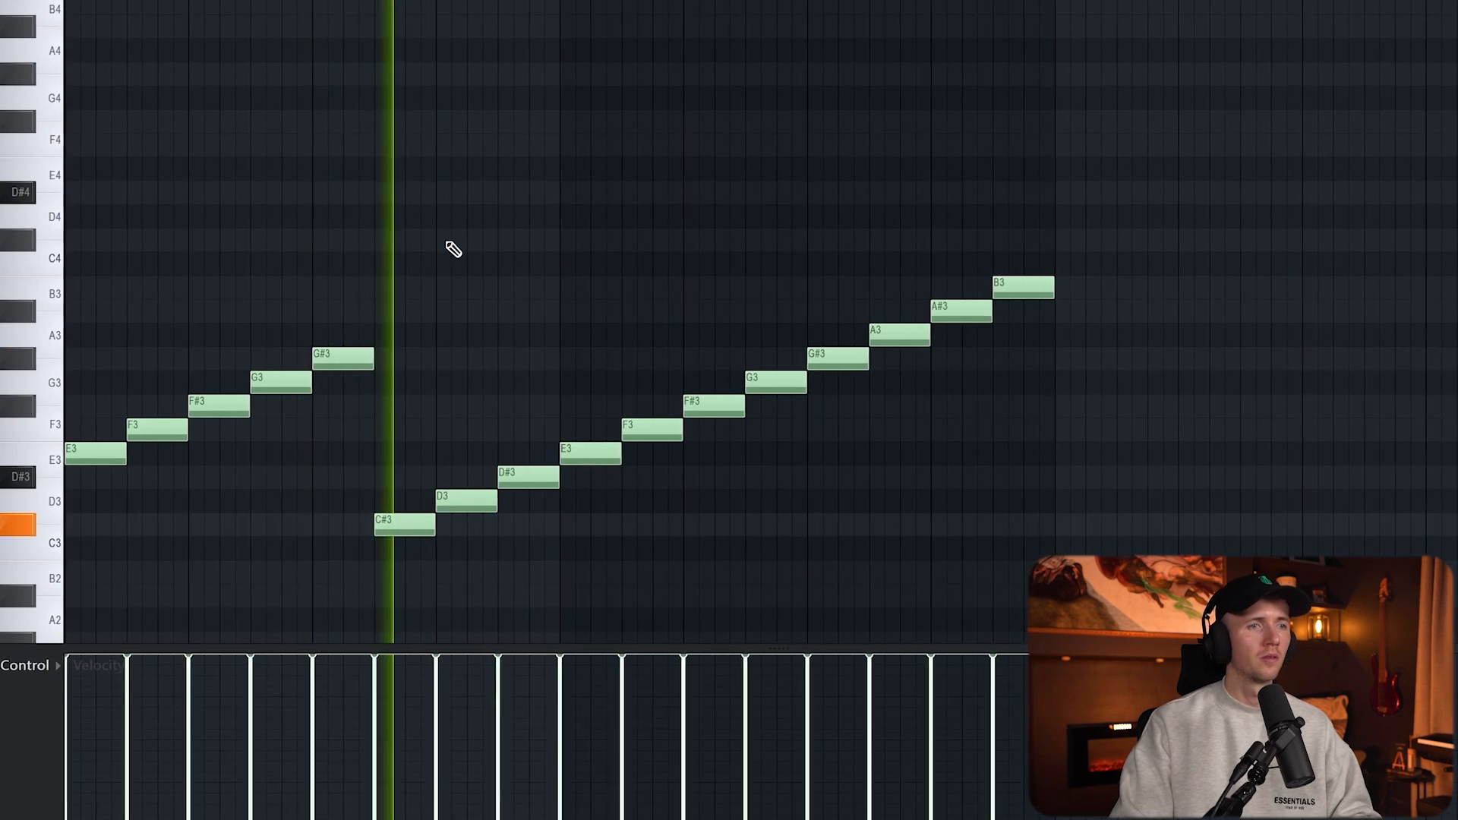
pyautogui.moveTo(1074, 254); pyautogui.dragTo(866, 525)
pyautogui.keyDown('ctrl'); pyautogui.click(886, 358); pyautogui.keyUp('ctrl')
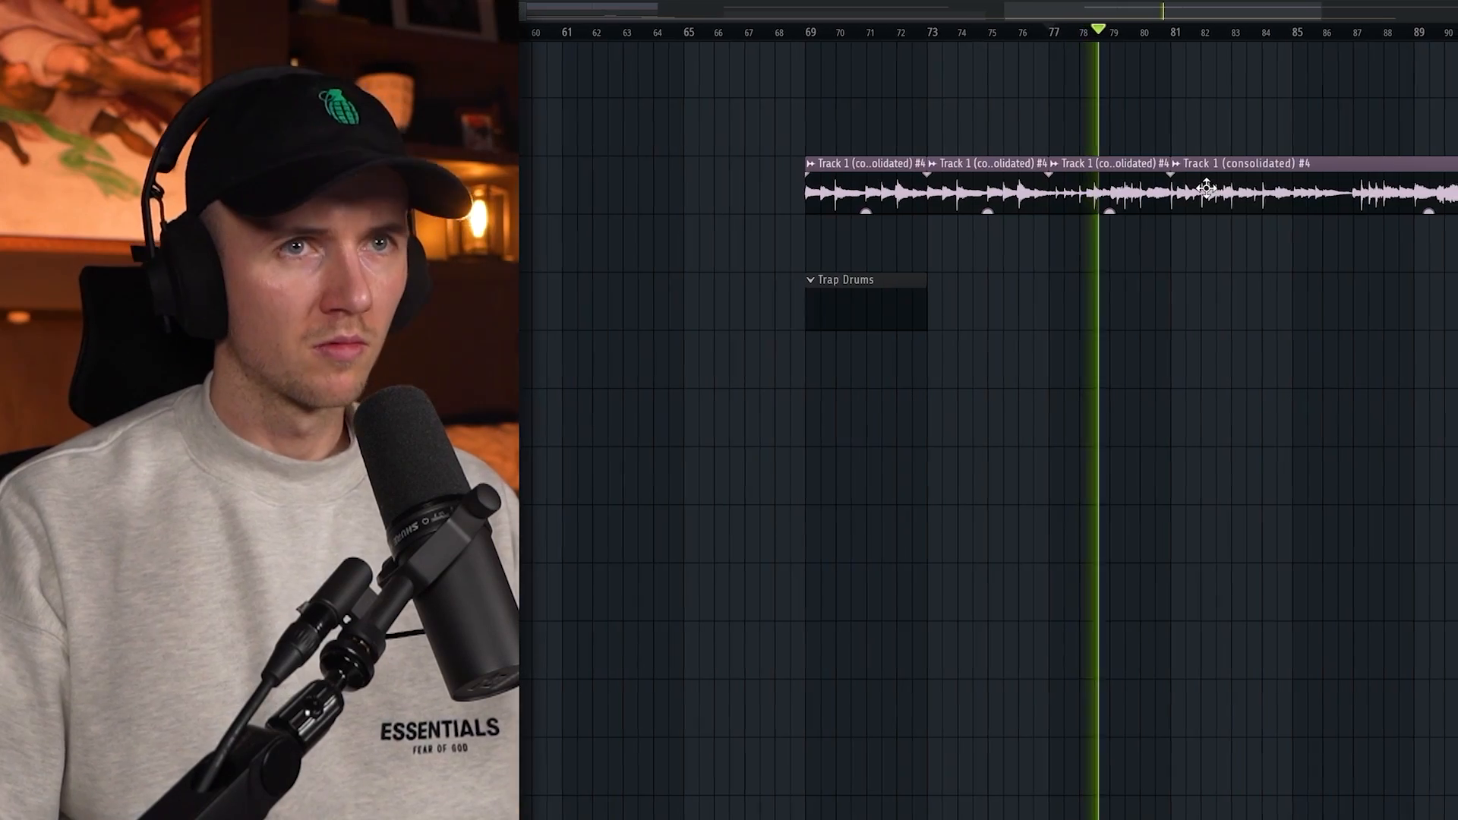
# - Move the leftover Track 1 (consolidated) #4 clip to about bar 88 and extend the Trap Drums clip from bar 69 to bar 85
pyautogui.moveTo(1207, 186); pyautogui.dragTo(1434, 186)
pyautogui.moveTo(925, 298); pyautogui.dragTo(1113, 298)
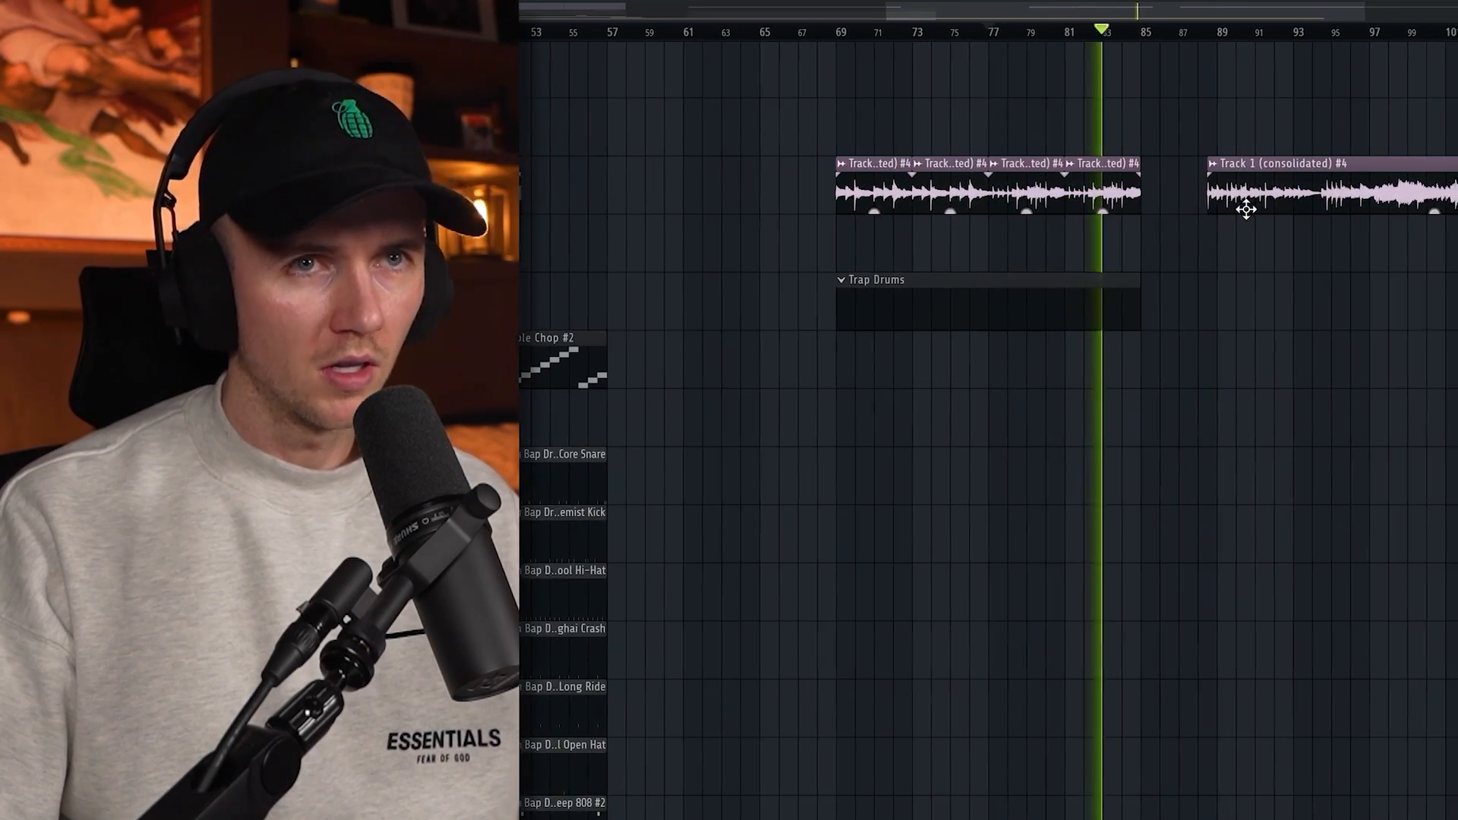
pyautogui.scroll(-1, 1216, 256)
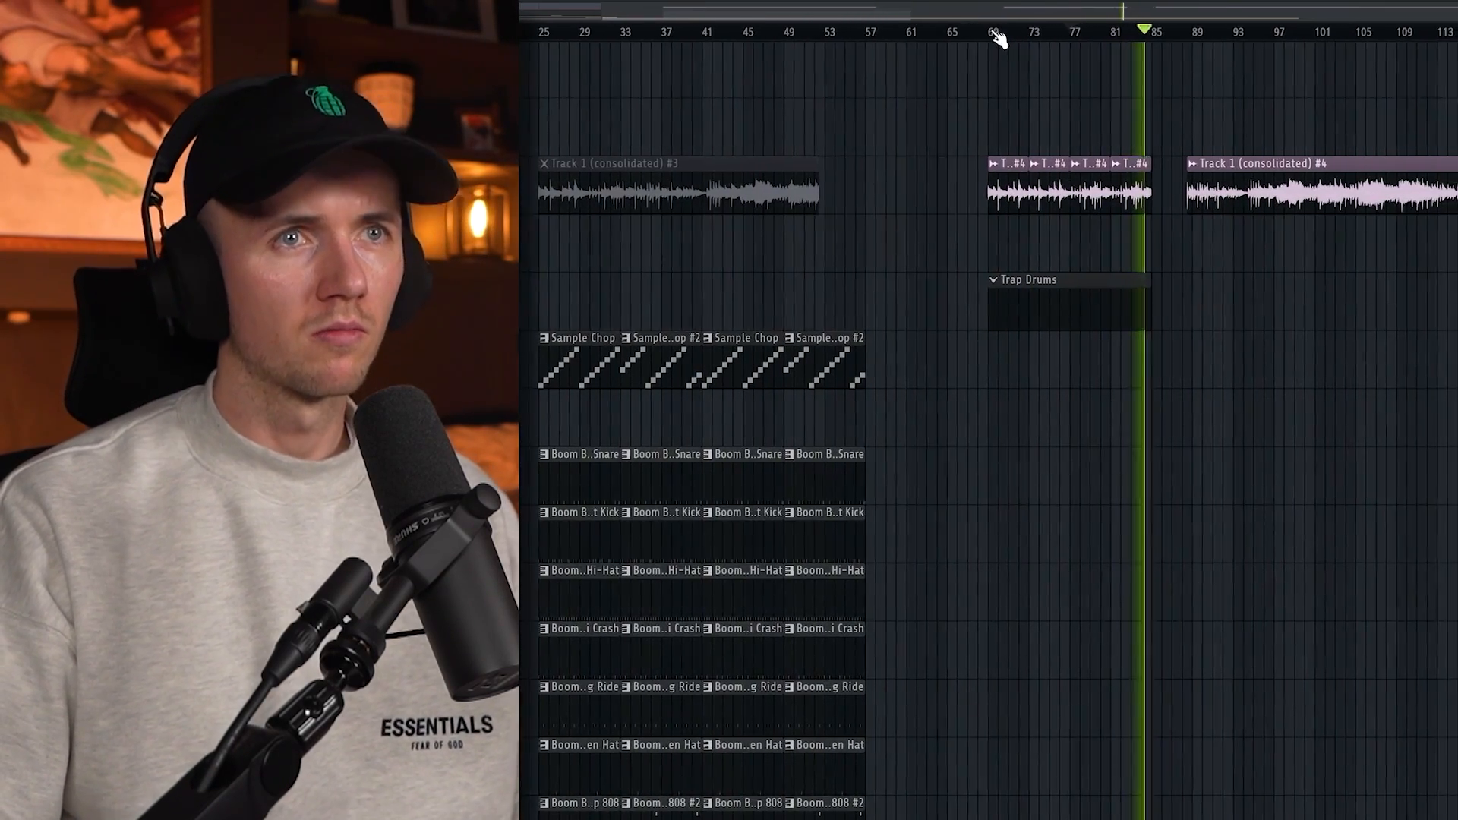
pyautogui.click(987, 34)
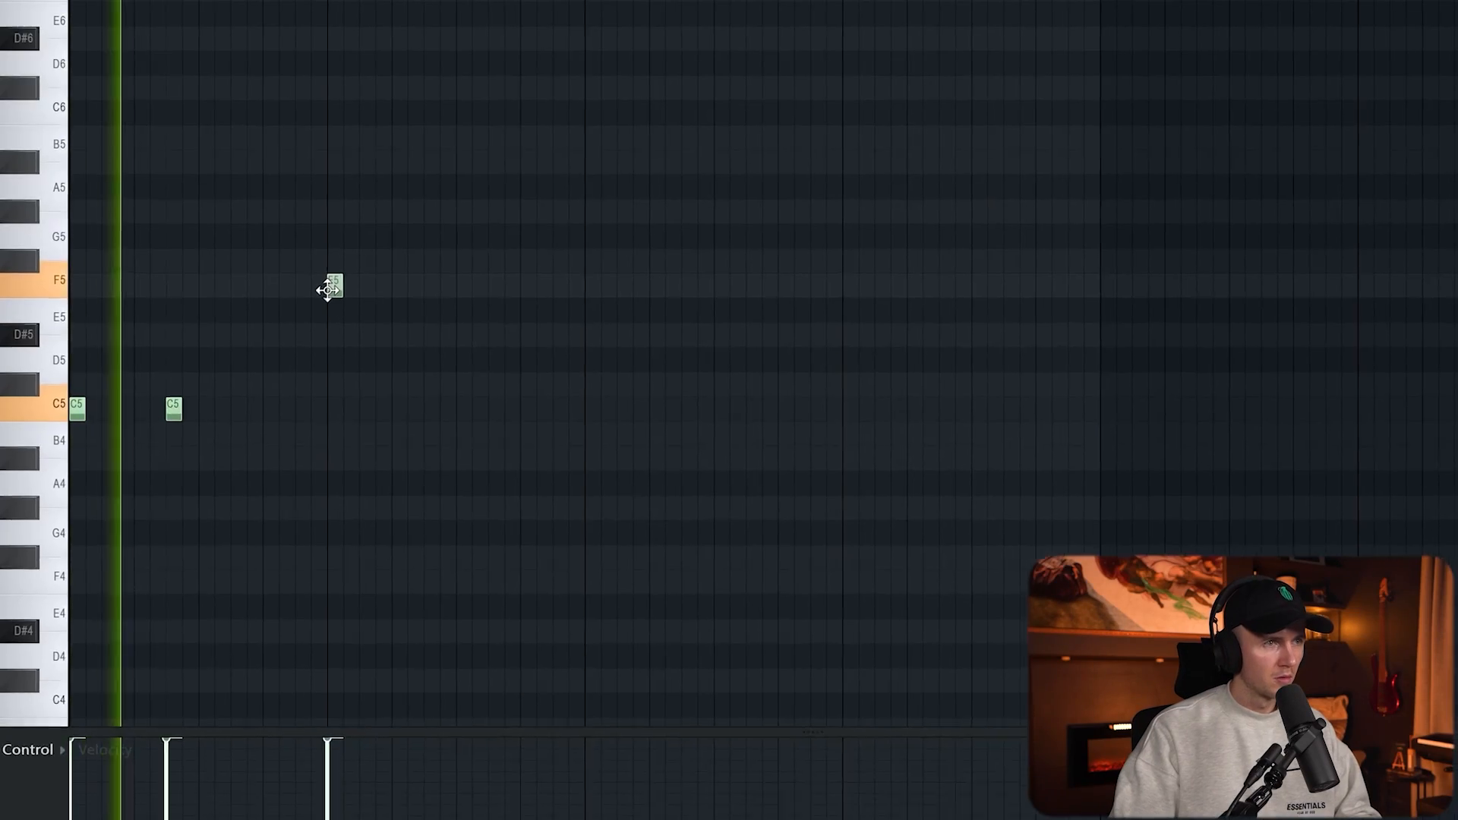
# - Move the F5 hit that follows the two C5 hits to a later position in the piano roll
pyautogui.moveTo(332, 287); pyautogui.dragTo(461, 334)
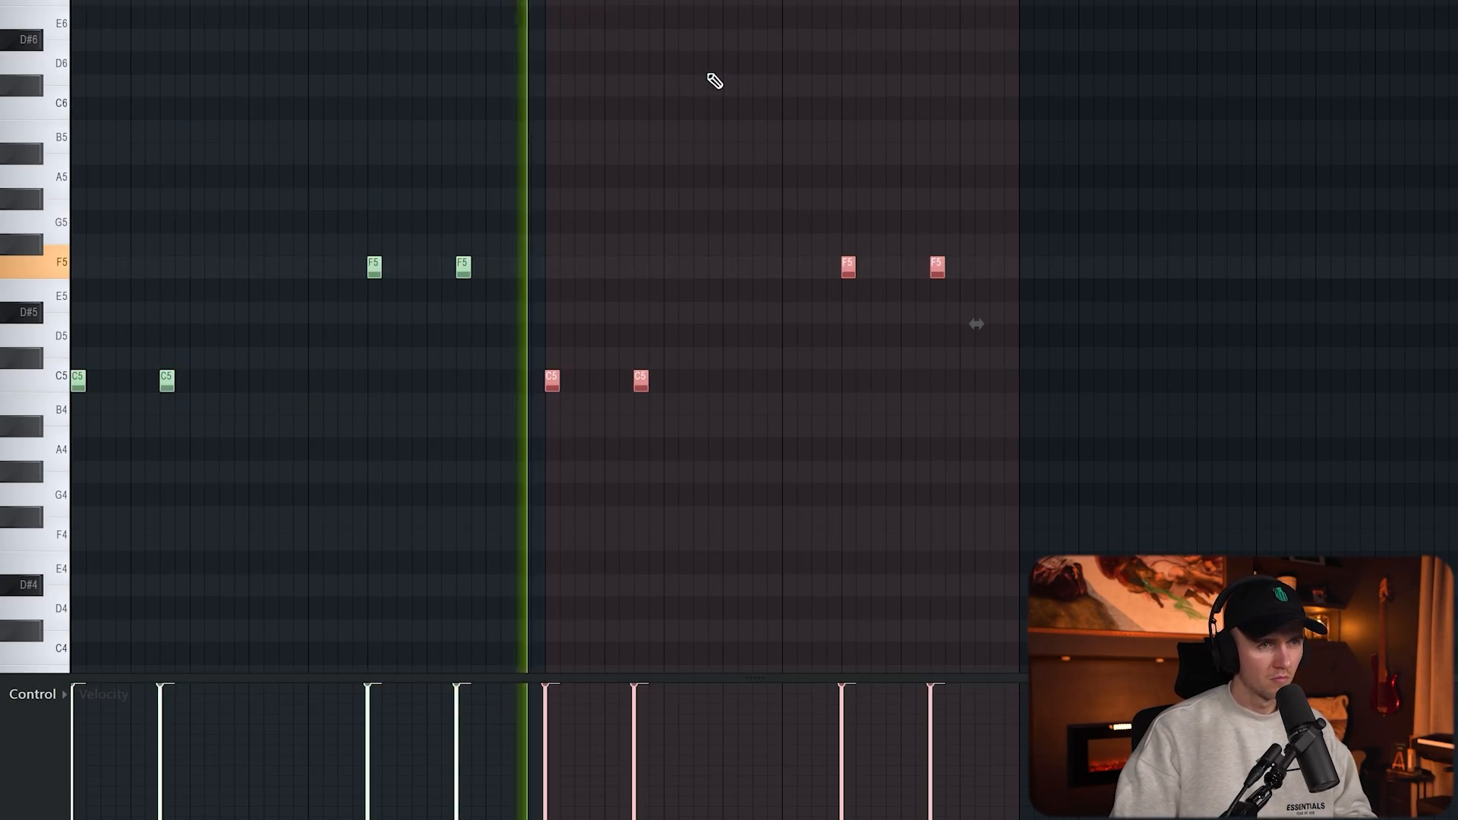
pyautogui.scroll(-2, 709, 76)
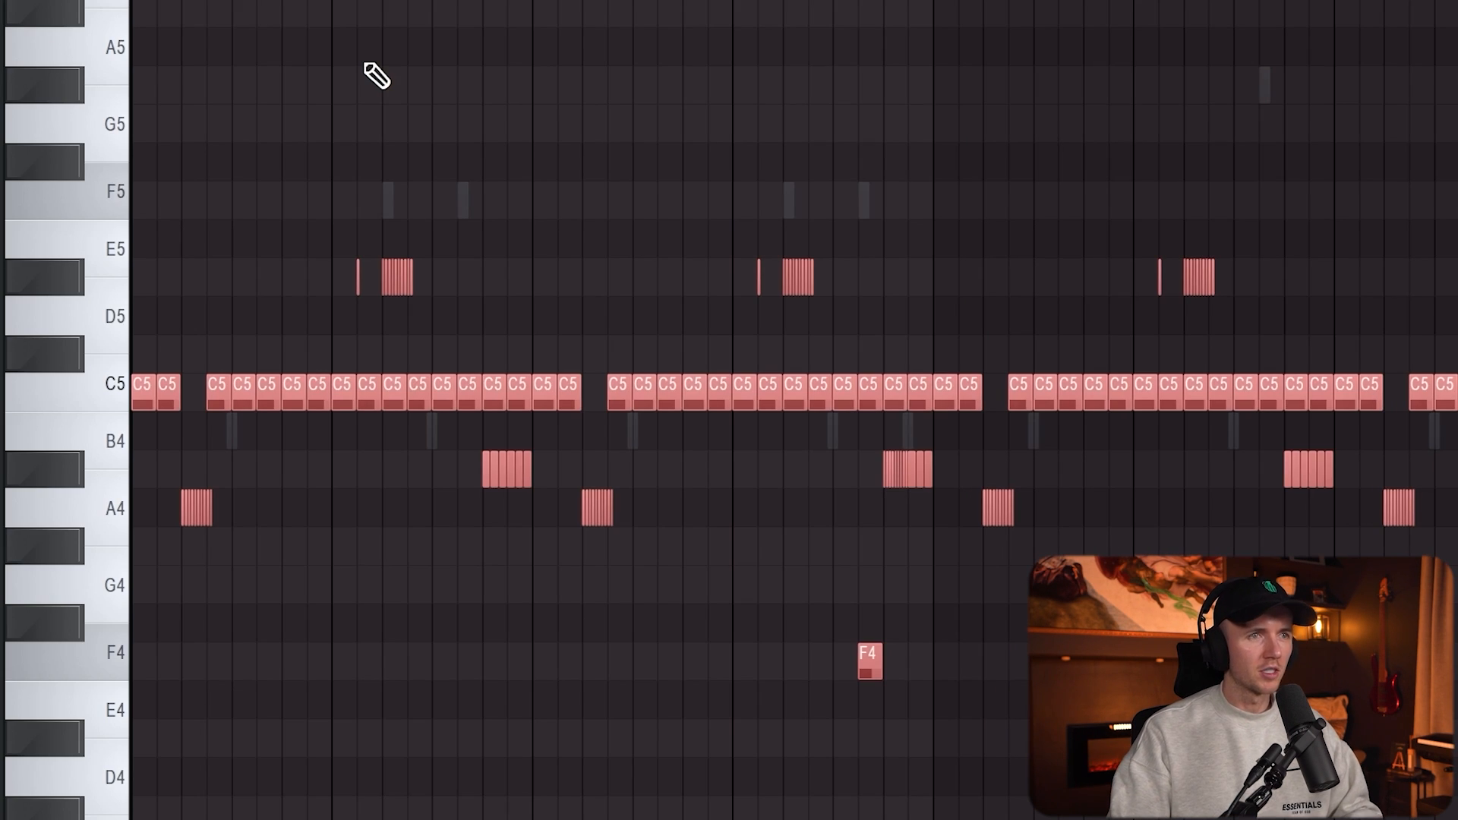
# - Play back the C5 line with its pitched rolls and select all of its notes
pyautogui.press('space')
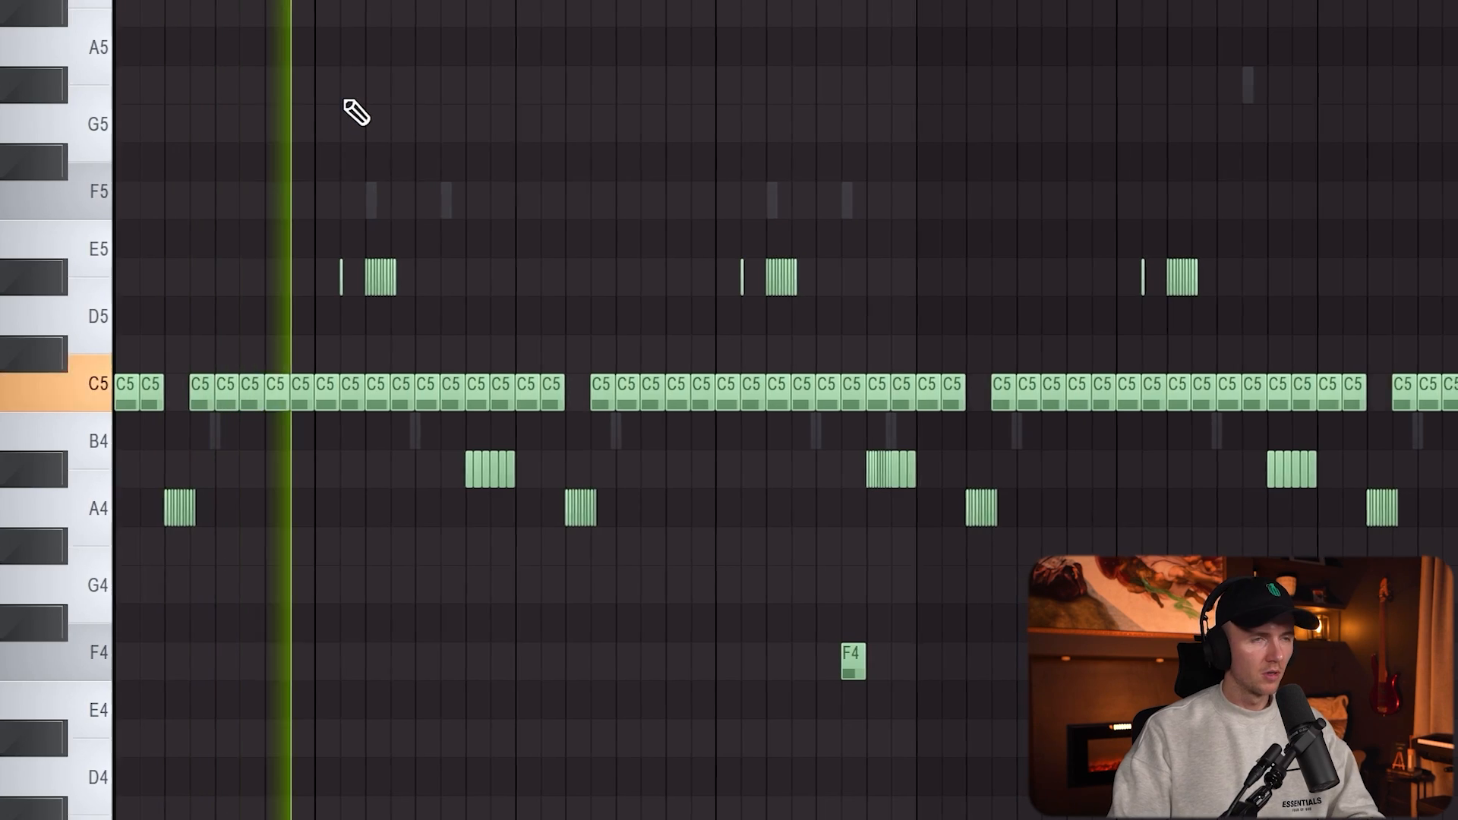
pyautogui.hotkey('ctrl', 'a')
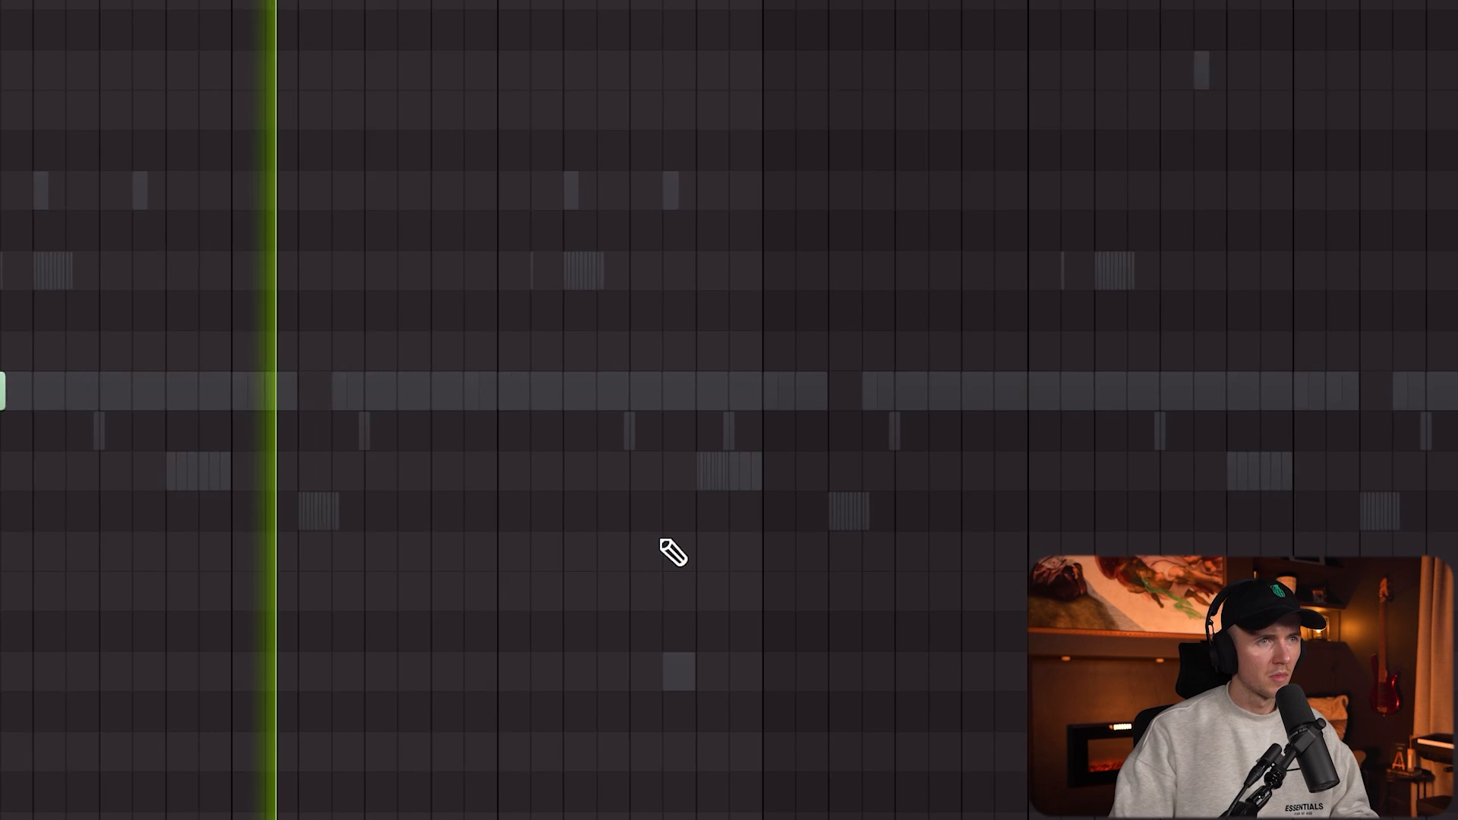
# - Place a C5 hit in the empty channel's piano roll and duplicate the channel's C5 hits further along the pattern
pyautogui.click(403, 397)
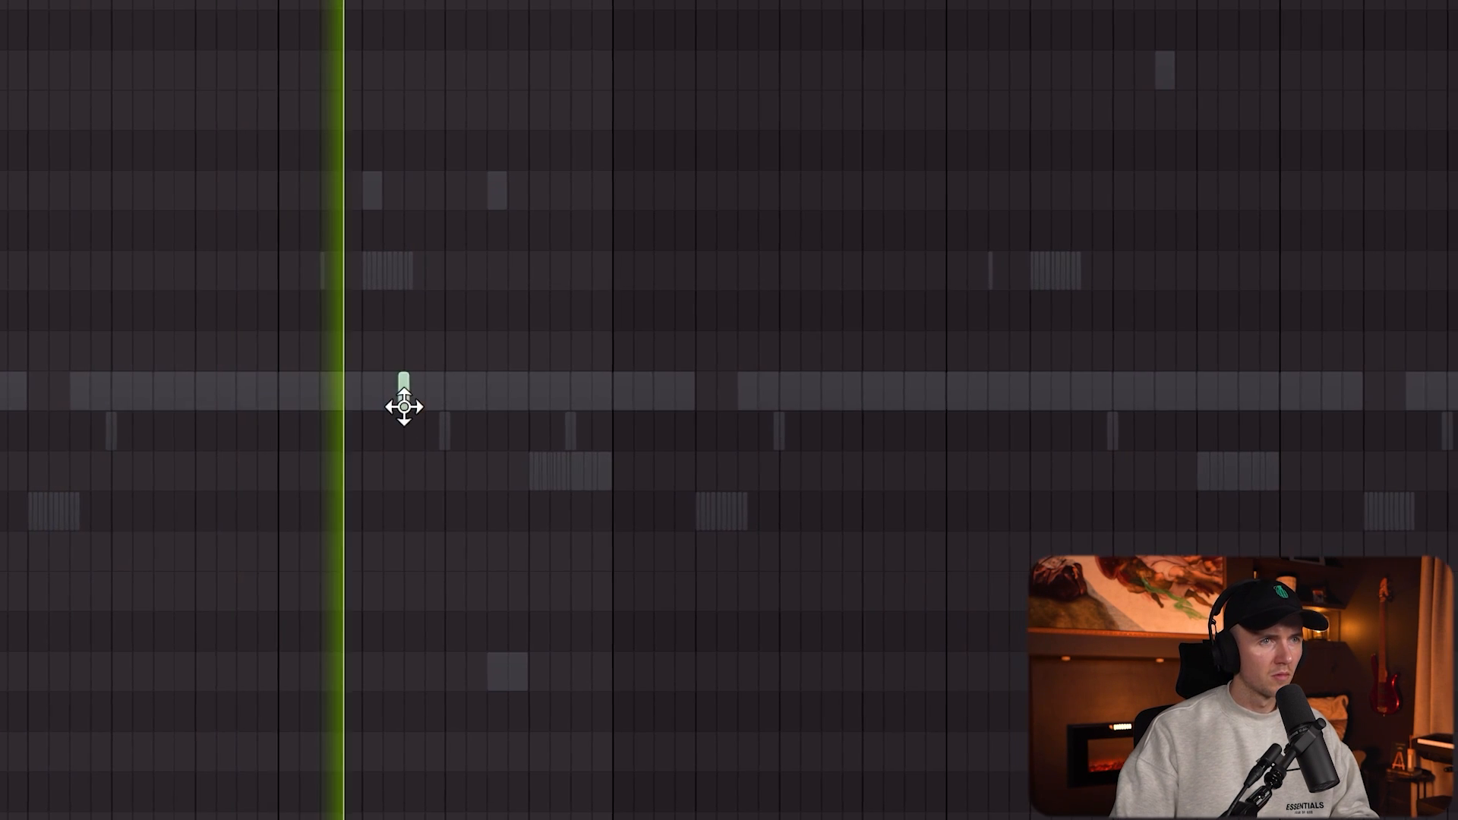
pyautogui.scroll(-2, 689, 235)
pyautogui.hotkey('ctrl', 'a')
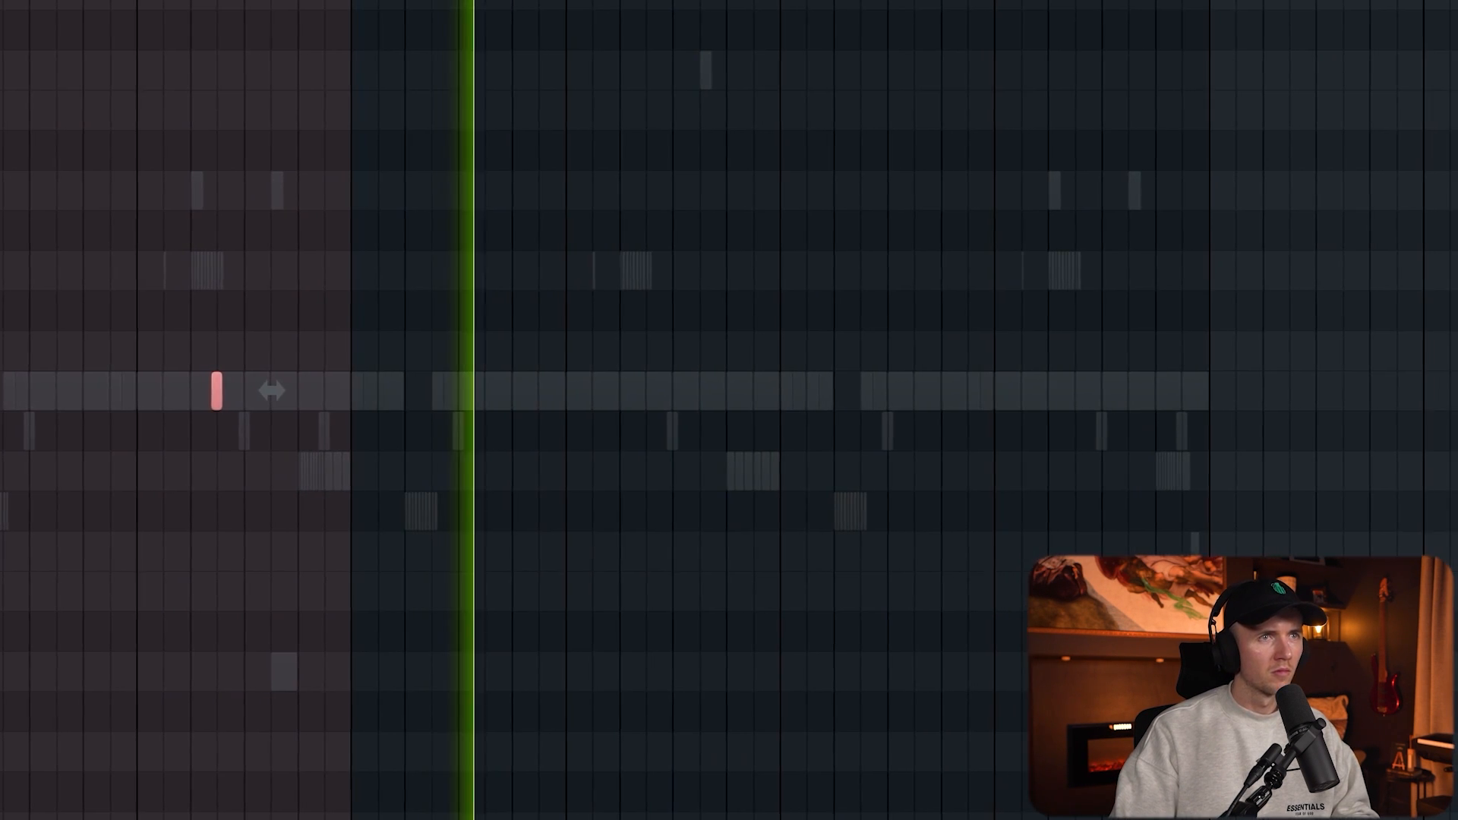
pyautogui.hotkey('ctrl', 'b')
pyautogui.keyDown('ctrl'); pyautogui.click(752, 91); pyautogui.keyUp('ctrl')
pyautogui.scroll(2, 731, 379)
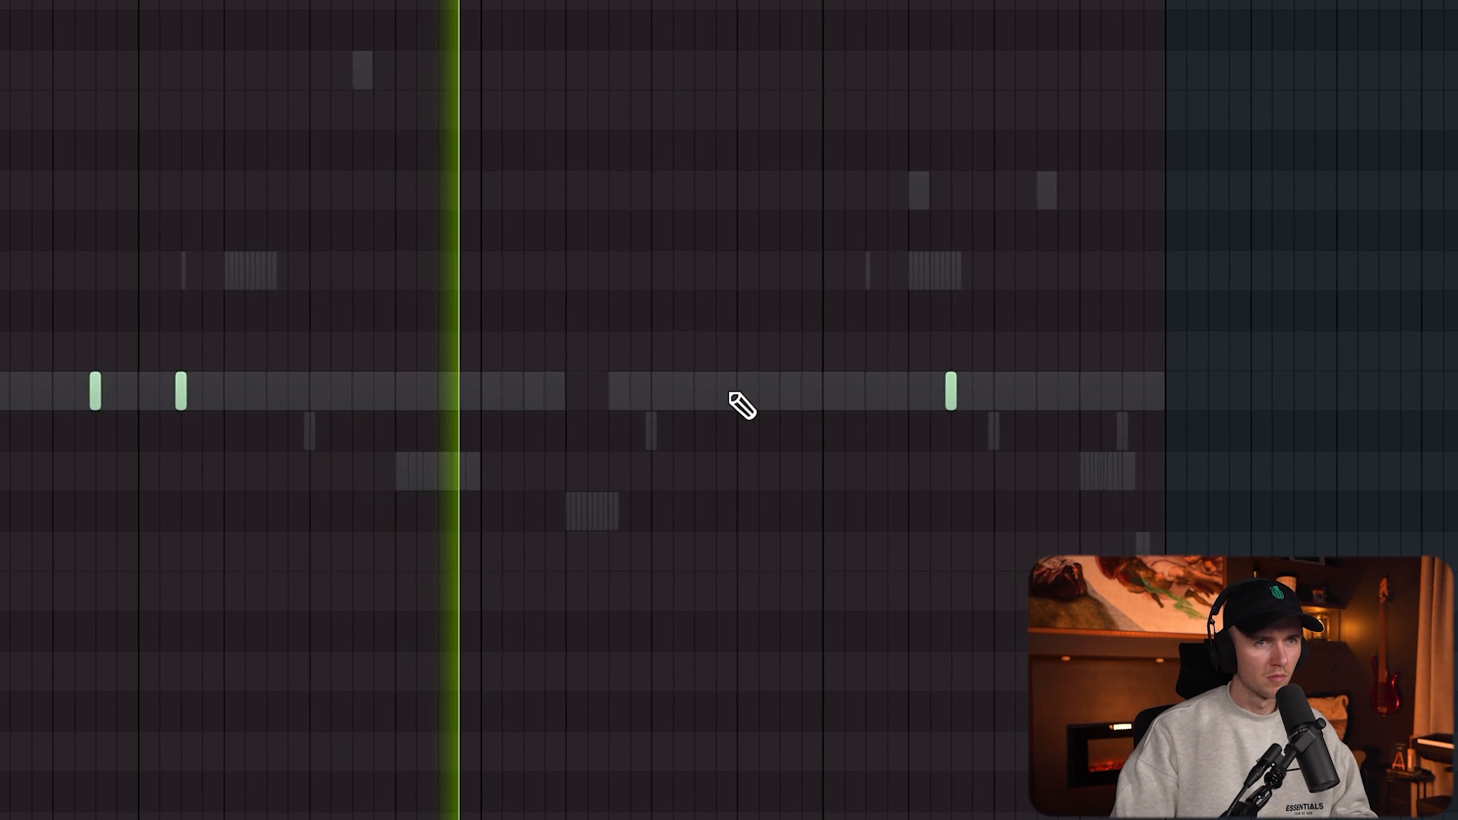
# - Add another C5 hit and split one into a roll with the Default chopper pattern
pyautogui.click(638, 394)
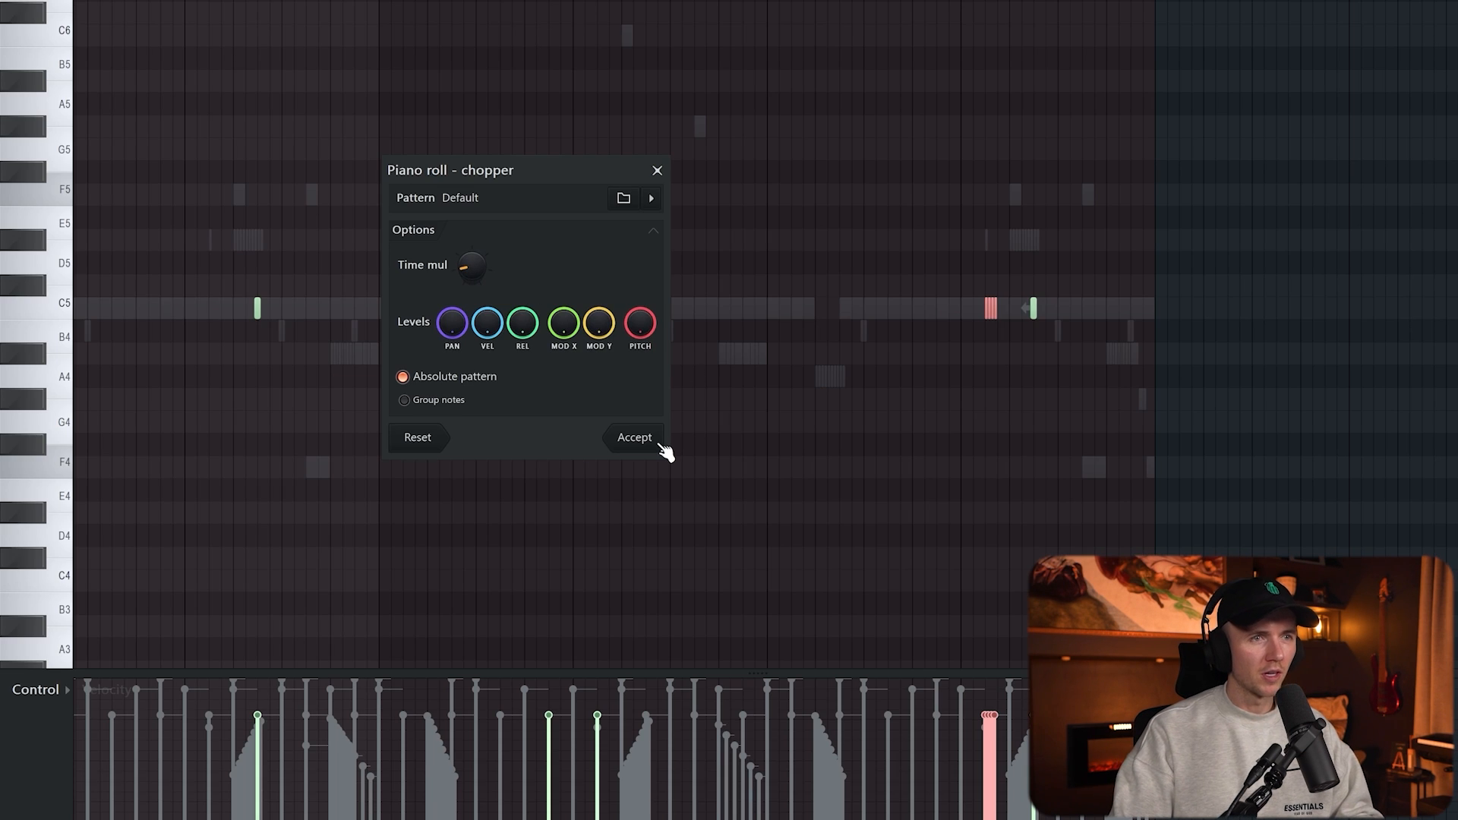
pyautogui.click(654, 442)
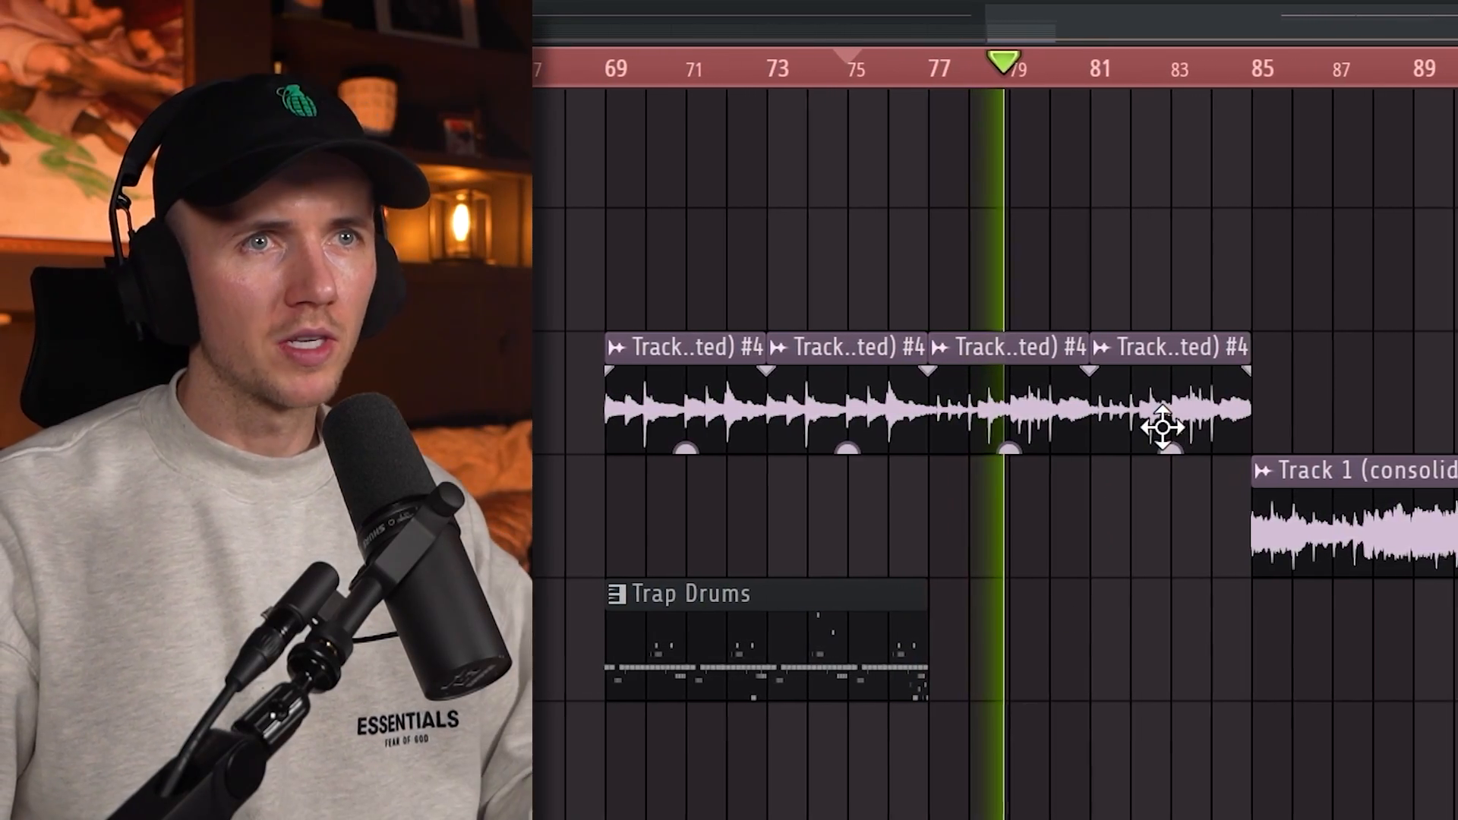
# - Delete the Track 1 (consolidated) #4 clip at bar 81 and adjust the leftover sample clip on the track below
pyautogui.rightClick(1158, 421)
pyautogui.moveTo(1451, 547); pyautogui.dragTo(1425, 560)
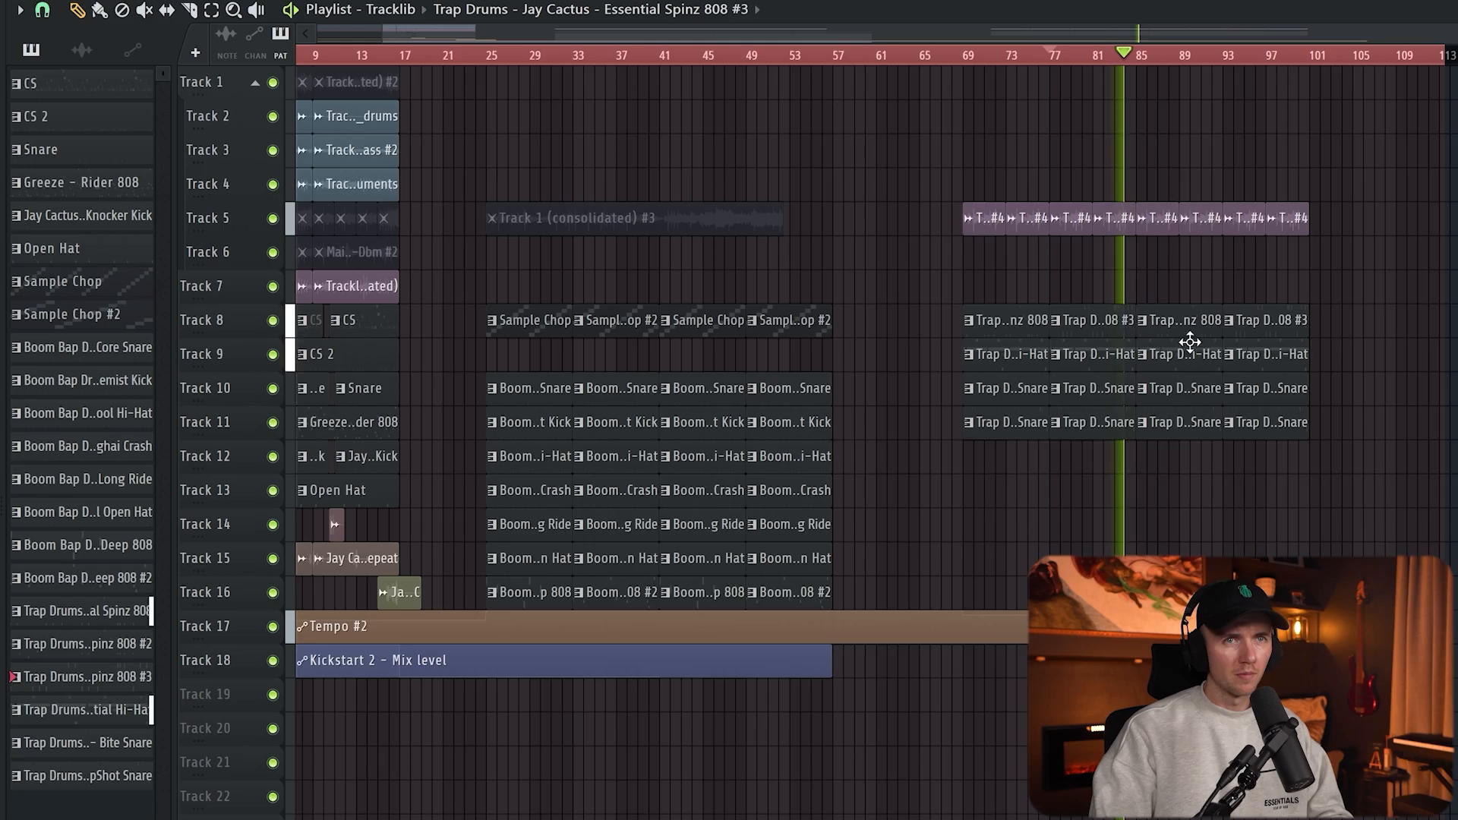
# - Remove the opening piece of the Track 1 (consolidated) #7 clip on Track 20
pyautogui.scroll(3, 1160, 543)
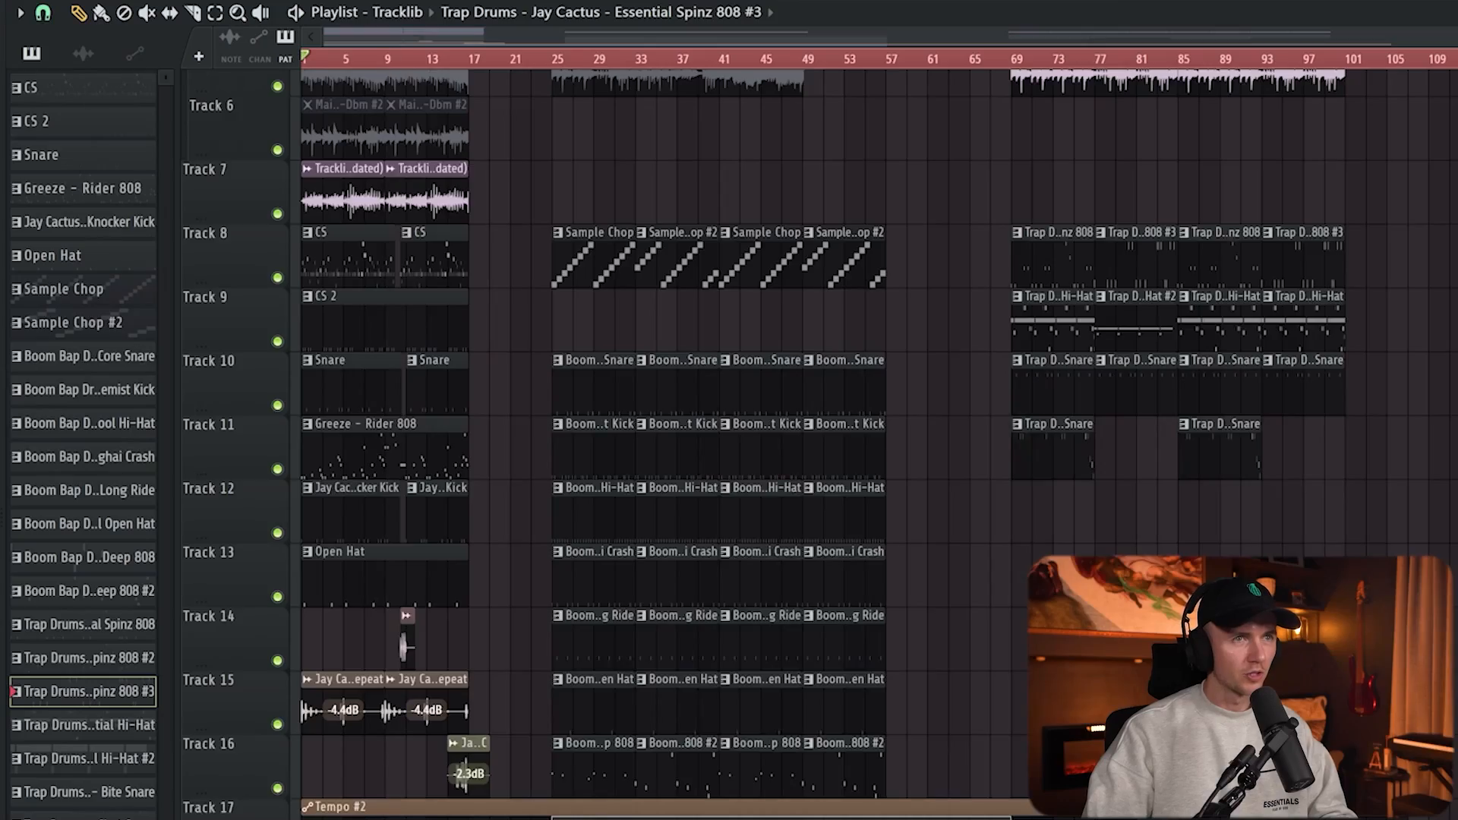
pyautogui.scroll(1, 621, 185)
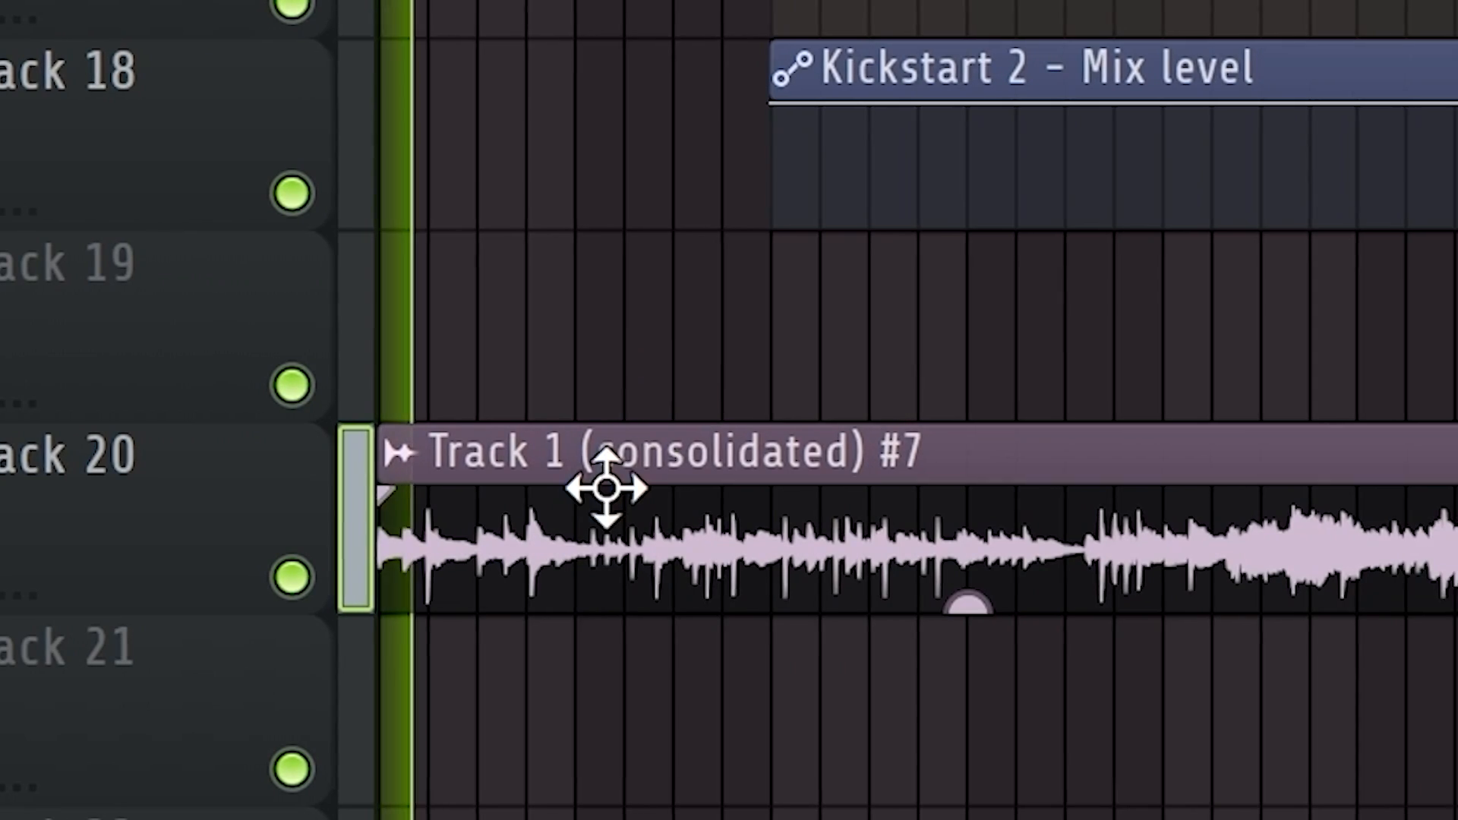
pyautogui.rightClick(439, 494)
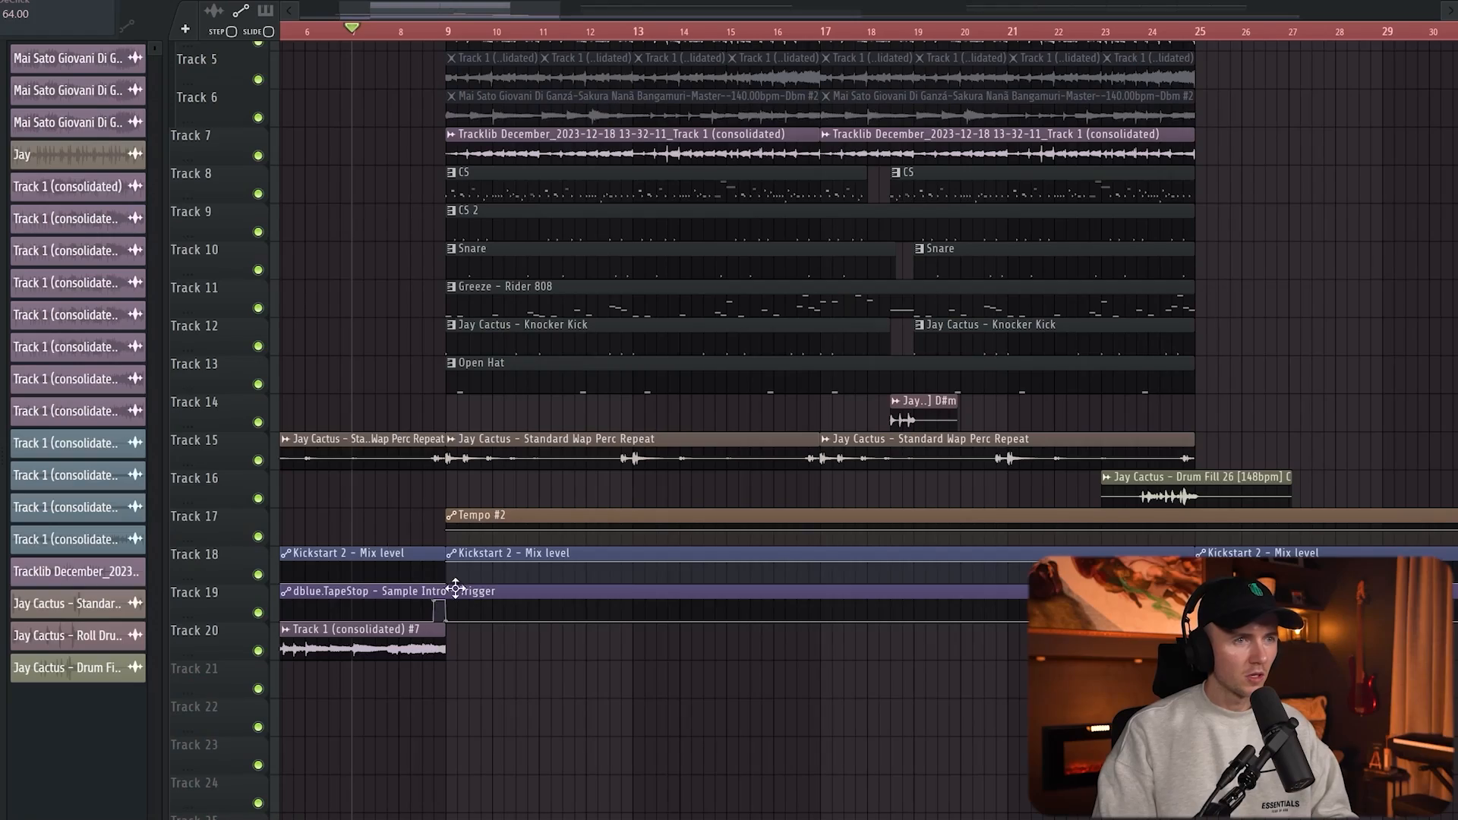
# - Try a copy of Drum Fill 26 on Track 16 leading into bar 9
pyautogui.moveTo(313, 501); pyautogui.dragTo(406, 501)
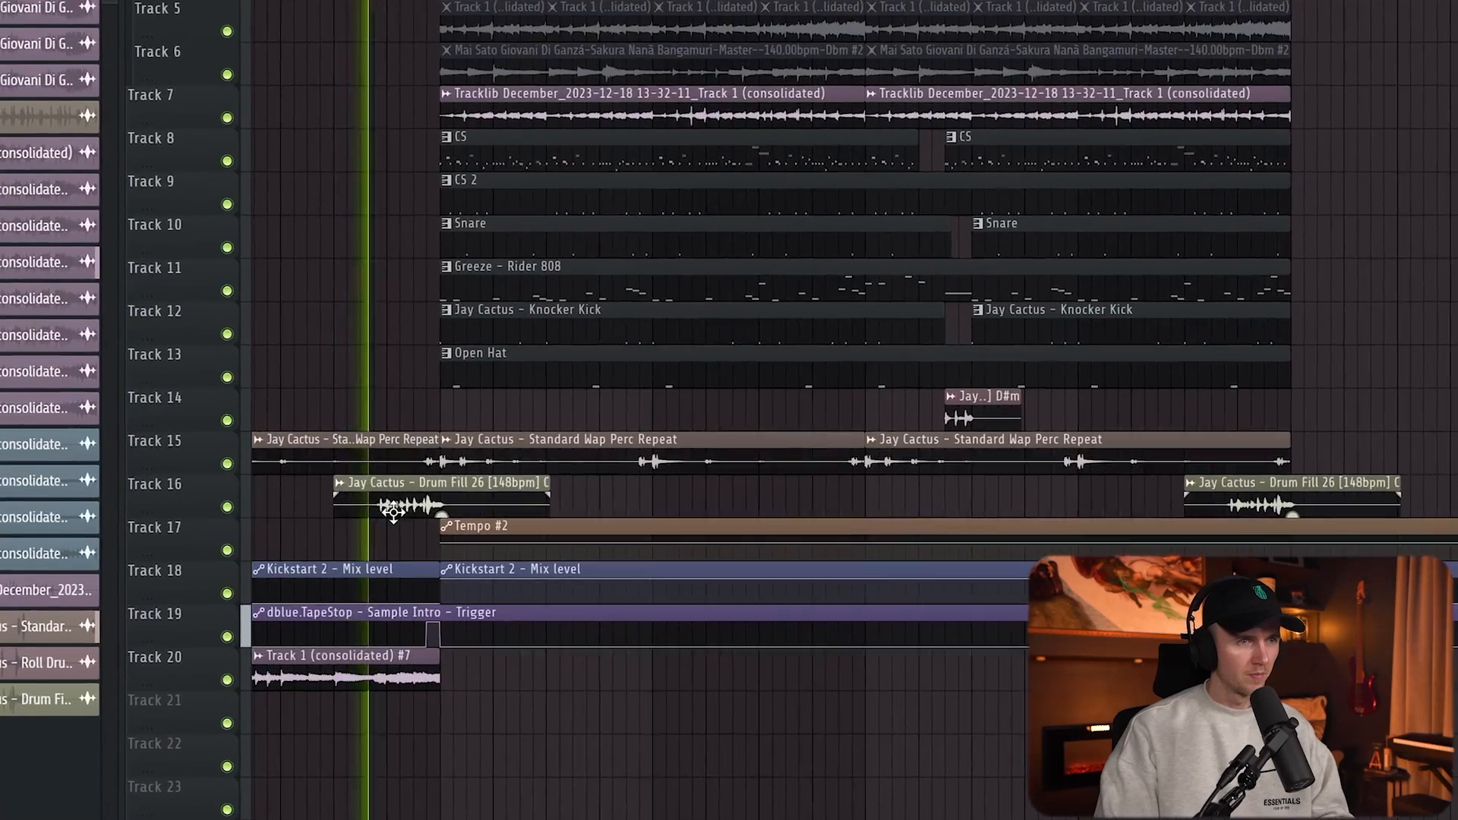
pyautogui.rightClick(459, 498)
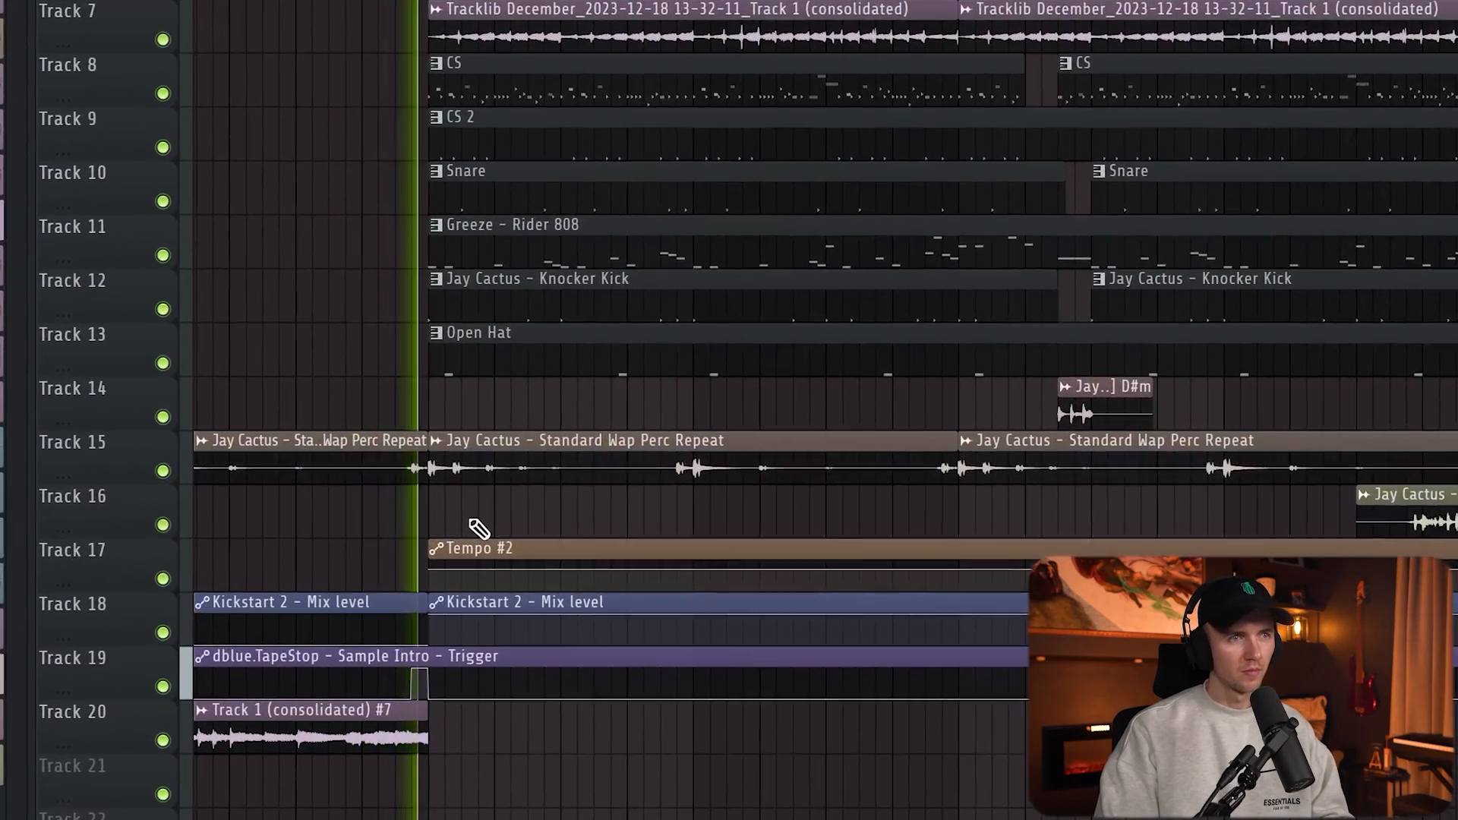
# - Set the first automation point of the Tempo #2 clip on Track 17 to Single curve 2 mode
pyautogui.scroll(-2, 471, 511)
pyautogui.scroll(-1, 478, 542)
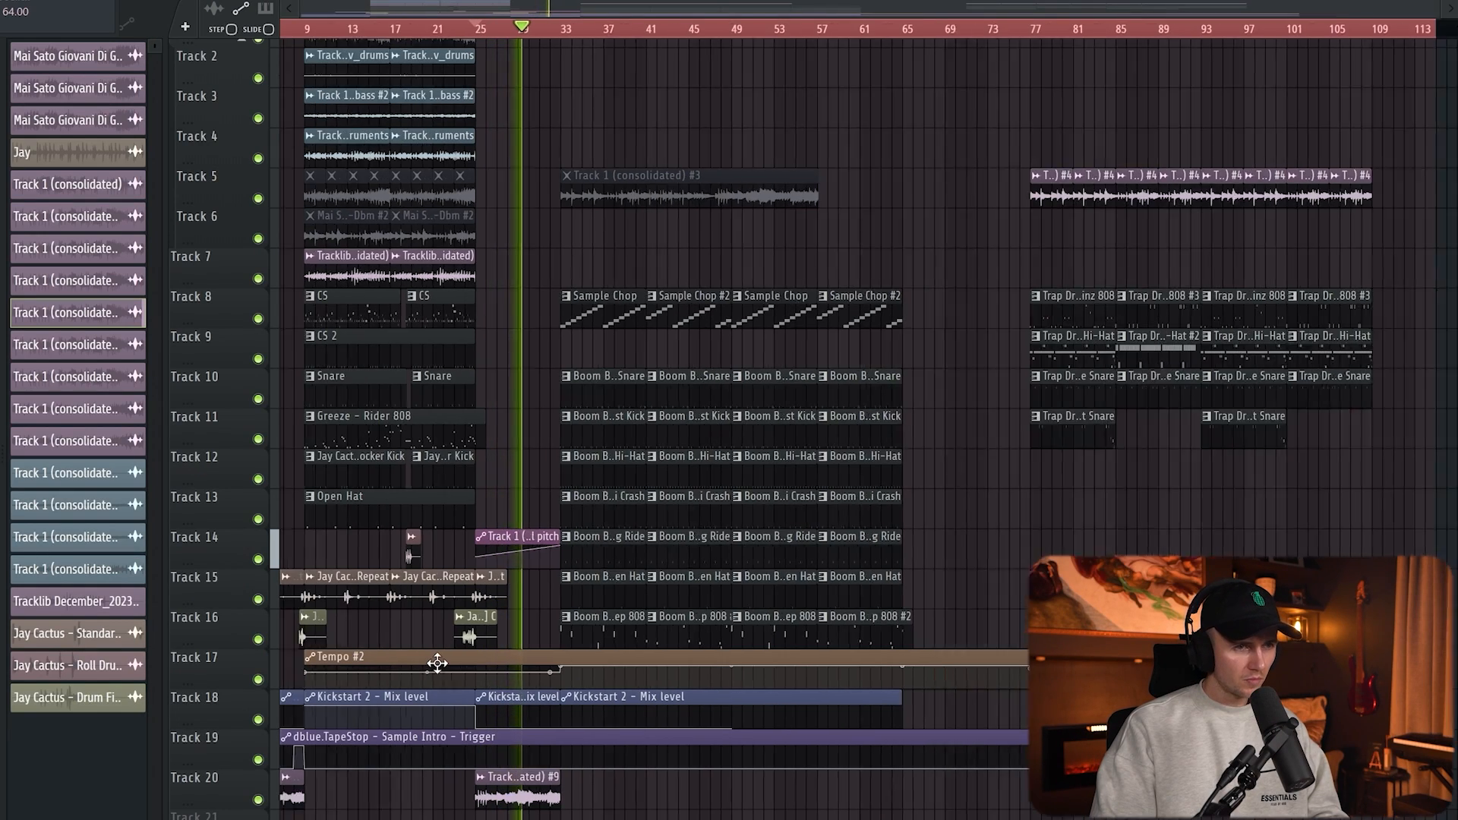
pyautogui.scroll(-3, 438, 664)
pyautogui.scroll(3, 437, 663)
pyautogui.rightClick(358, 697)
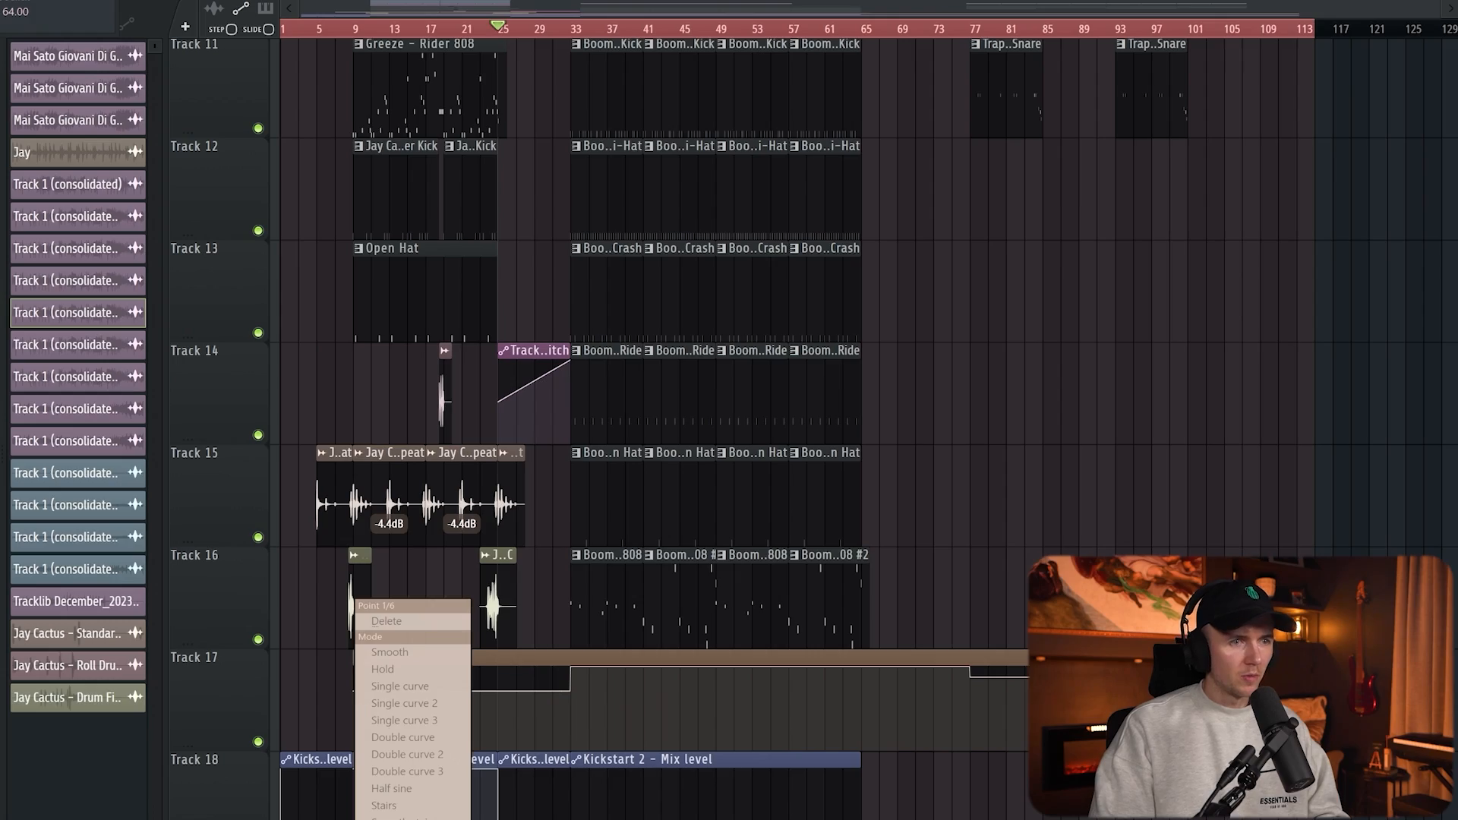
pyautogui.click(414, 703)
# - Trim the Track 1 (consolidated) #10 sample on Track 20 to bars 65 through 73 and play the transition
pyautogui.scroll(3, 465, 710)
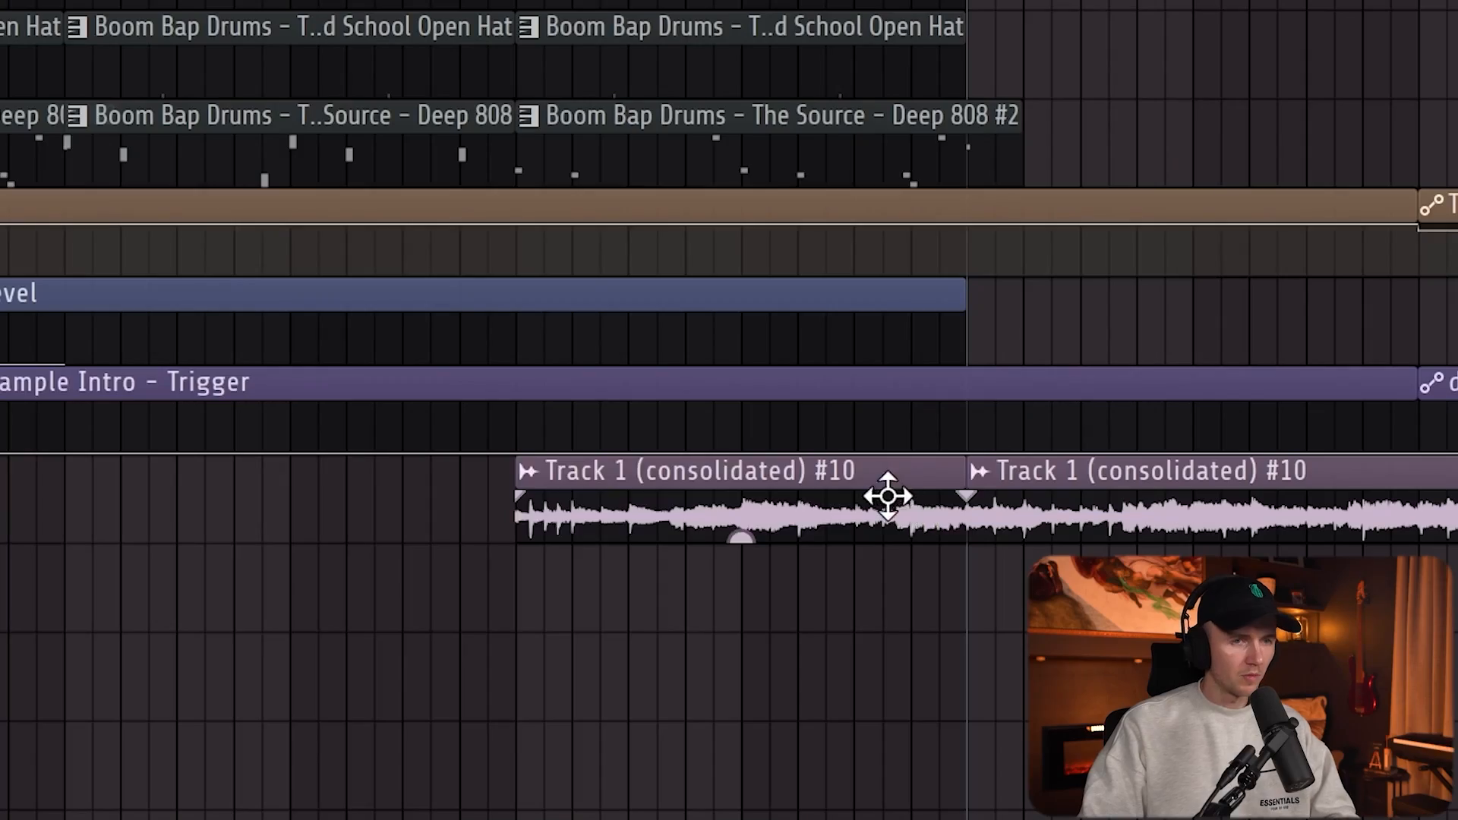
pyautogui.rightClick(886, 494)
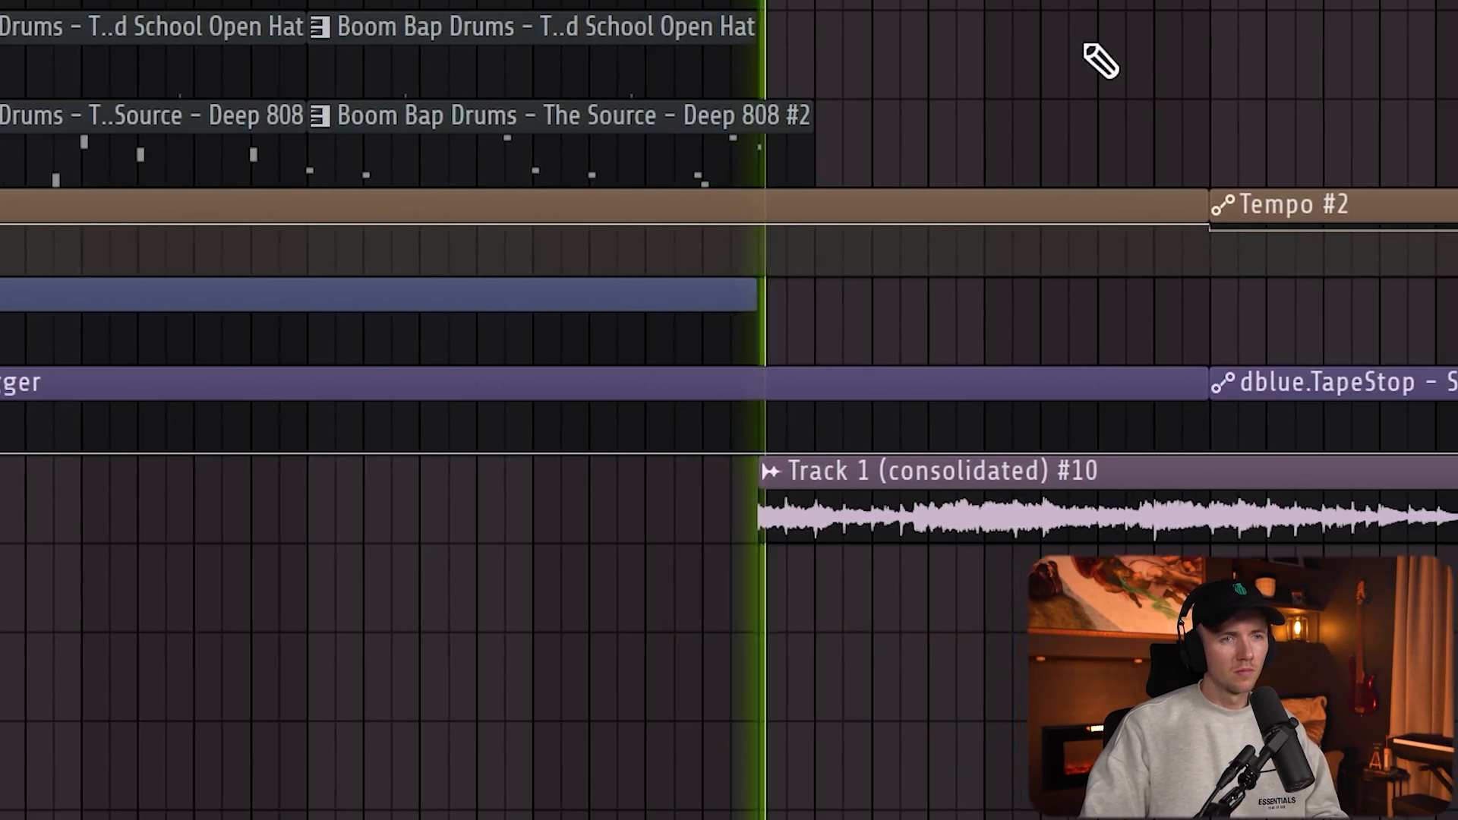
pyautogui.scroll(-2, 1085, 47)
pyautogui.keyDown('shift'); pyautogui.rightClick(1168, 499); pyautogui.keyUp('shift')
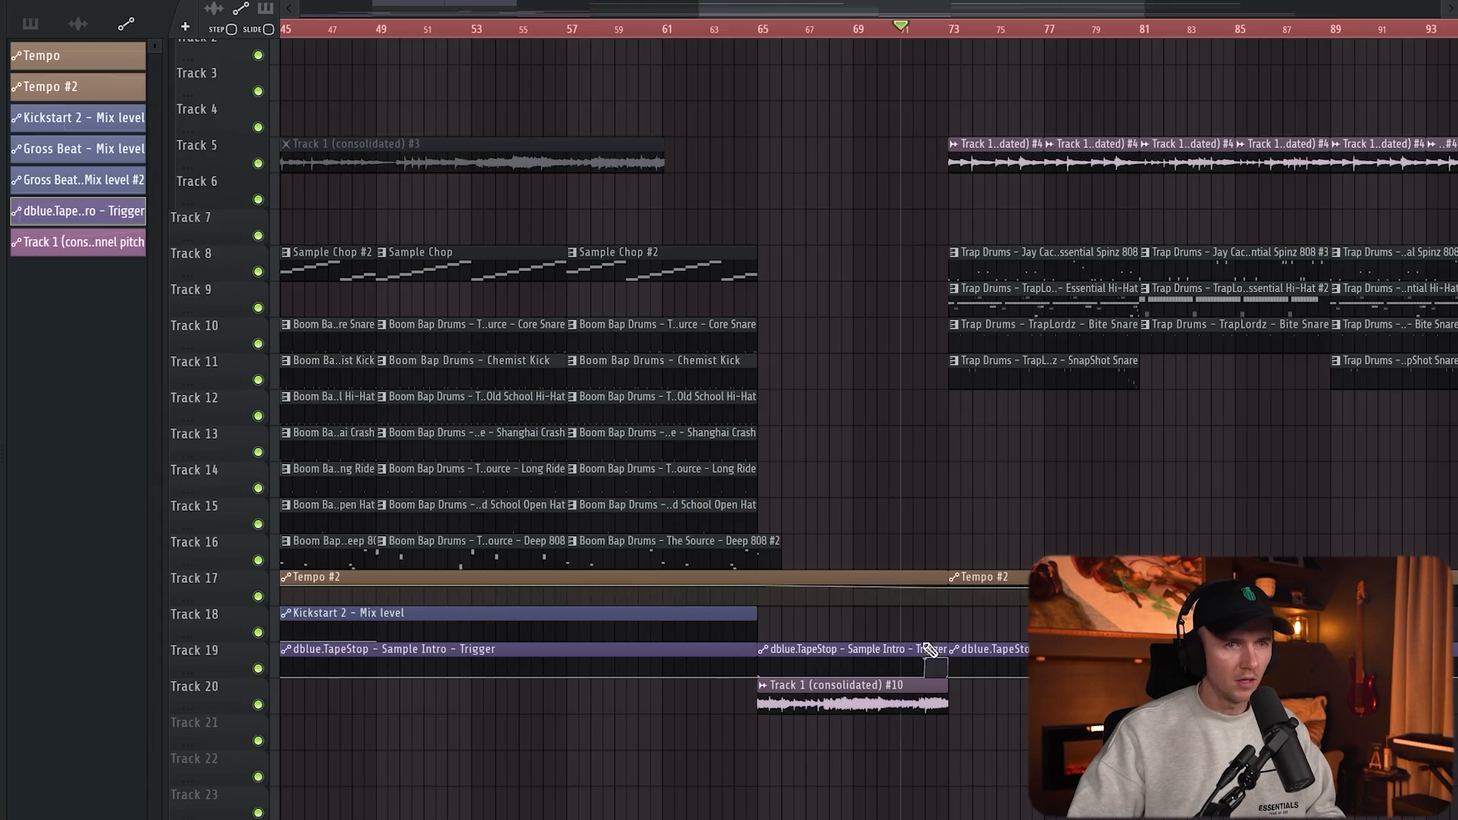
pyautogui.press('space')
pyautogui.scroll(-2, 942, 456)
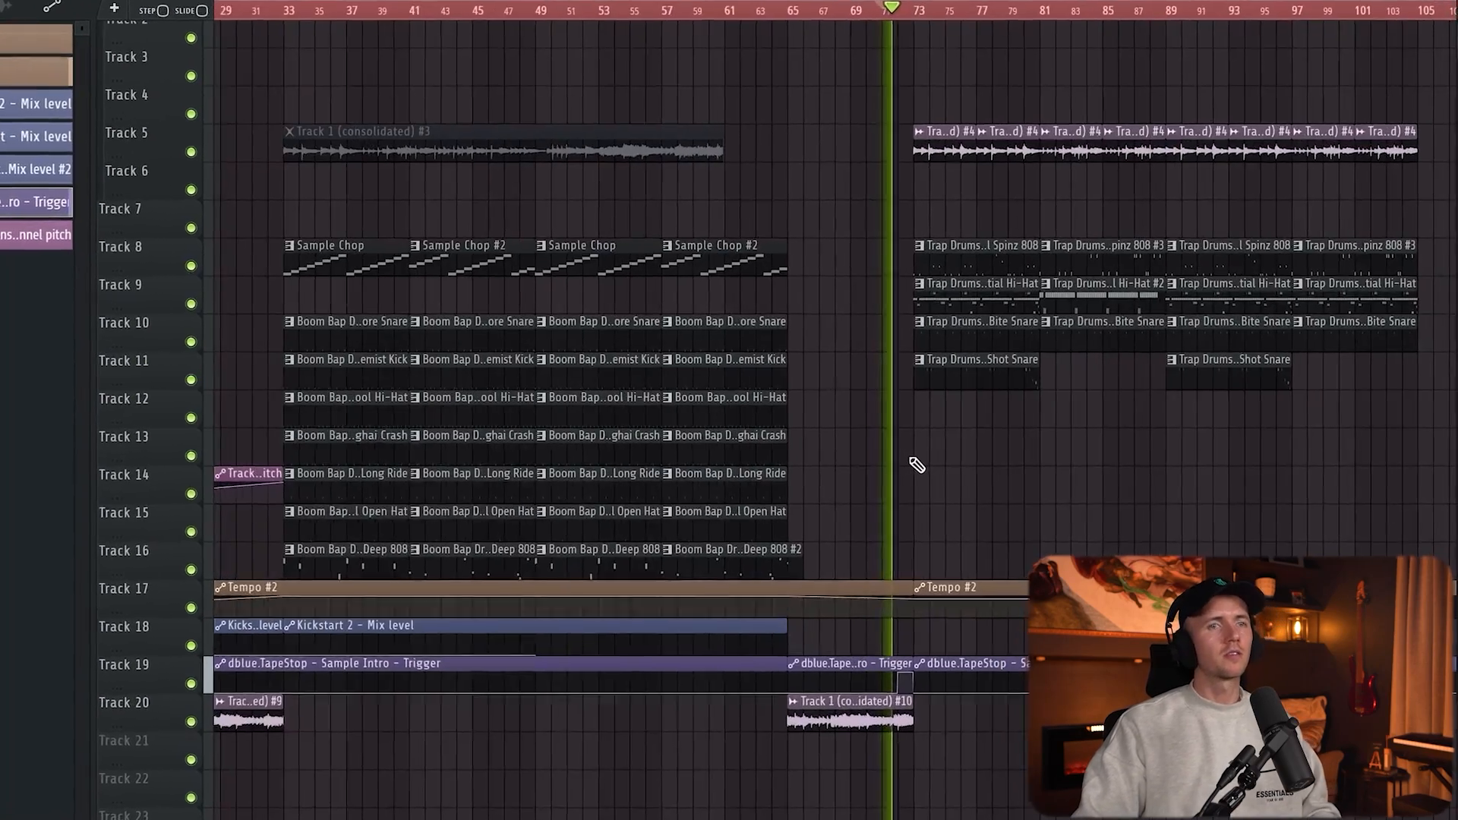